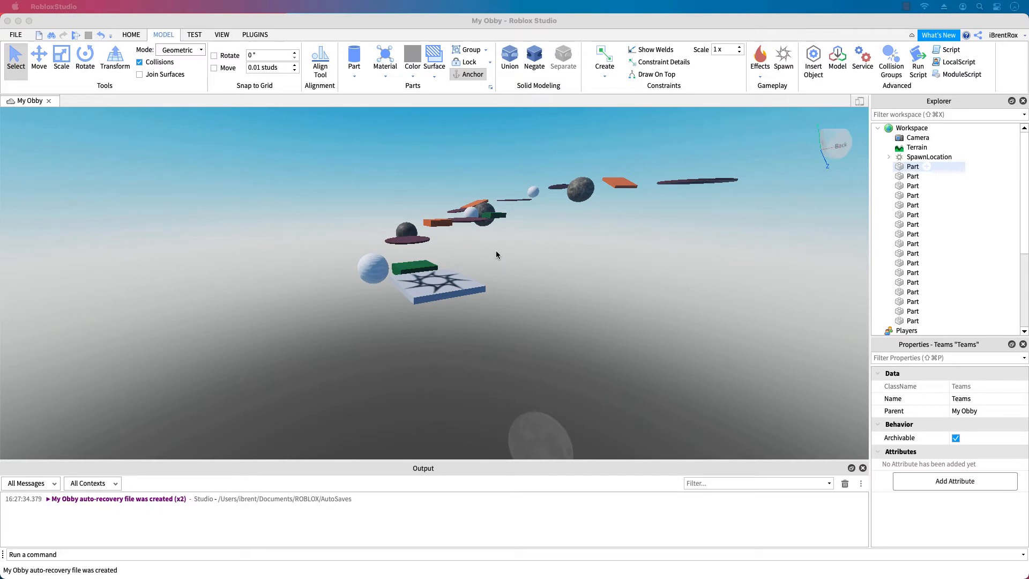
# Examine the whole obby course from above, from the spawn platform to the final disc
pyautogui.moveTo(599, 260); pyautogui.dragTo(600, 260, button='right')
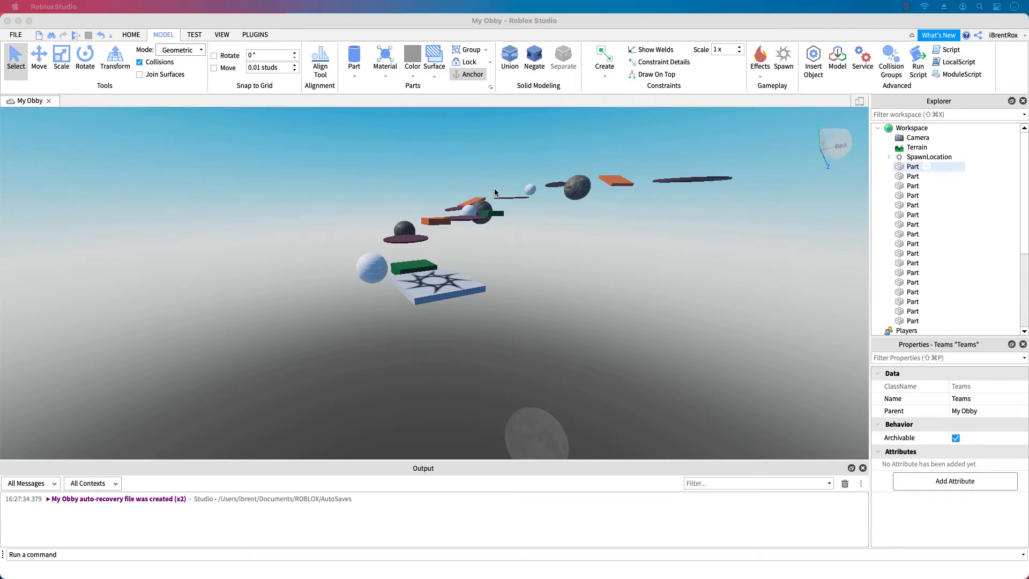
pyautogui.click(839, 132)
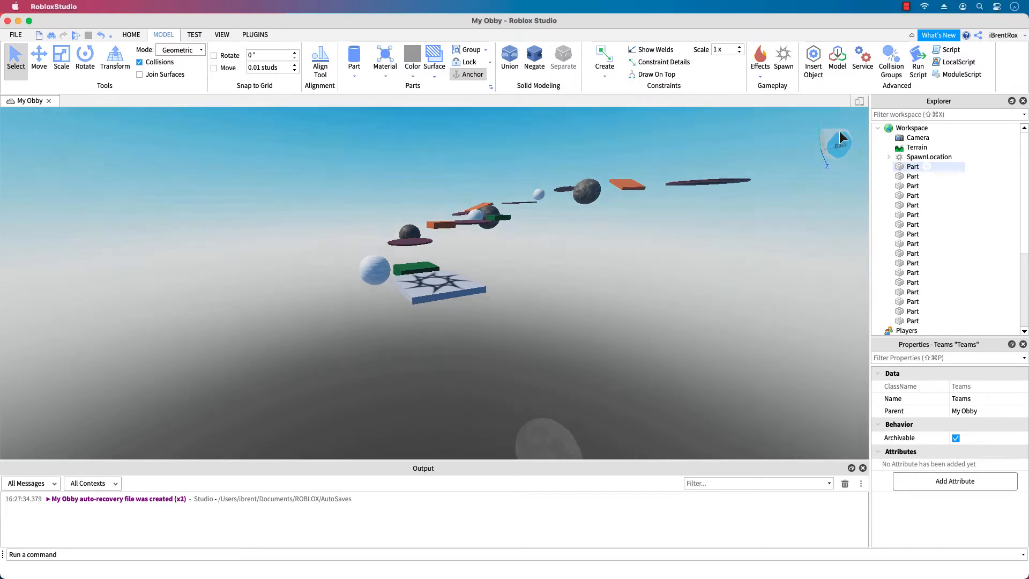
pyautogui.click(836, 125)
pyautogui.scroll(-5, 439, 292)
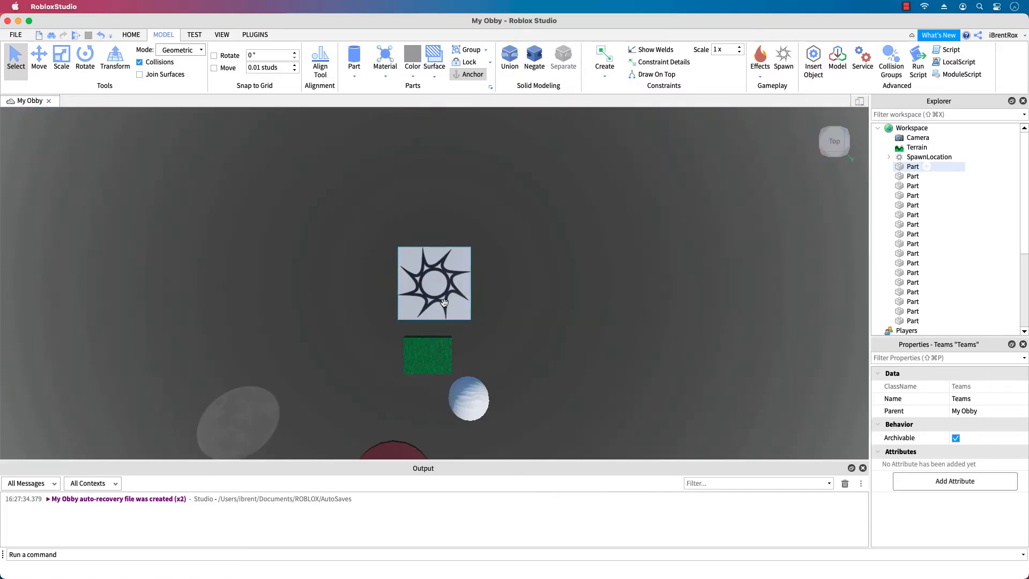
pyautogui.moveTo(330, 348); pyautogui.dragTo(328, 347, button='right')
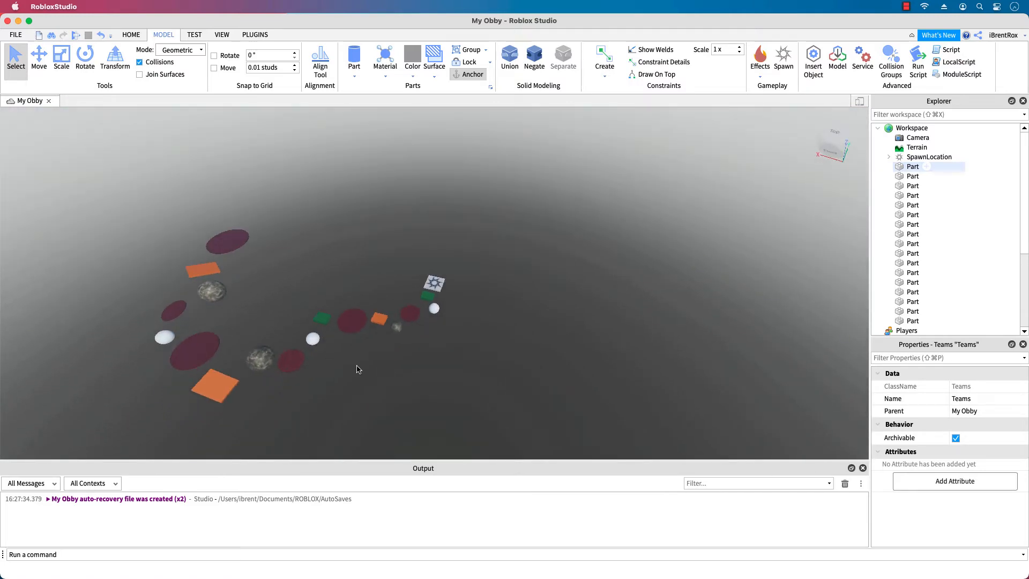
pyautogui.press('a')
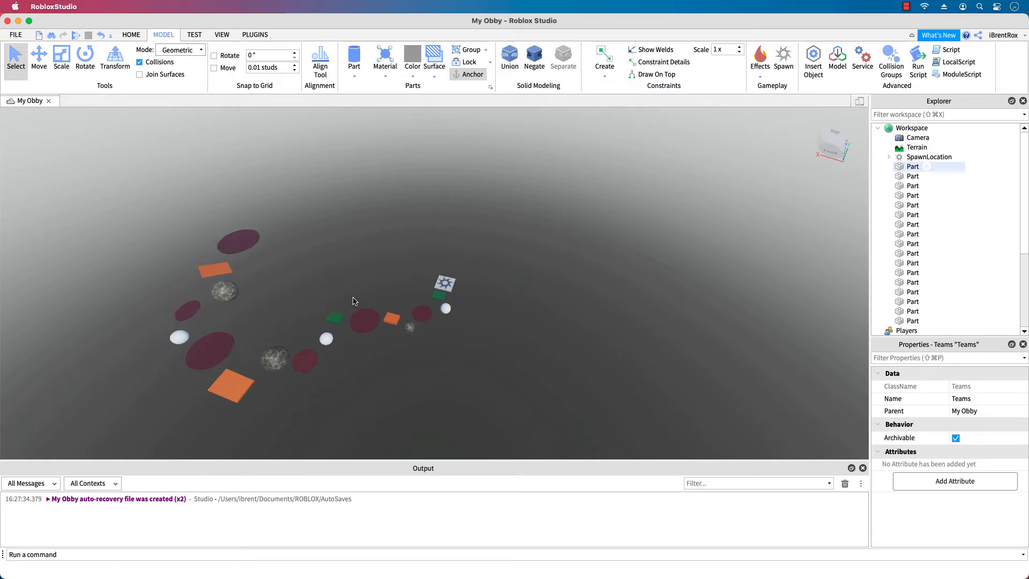
pyautogui.scroll(2, 385, 312)
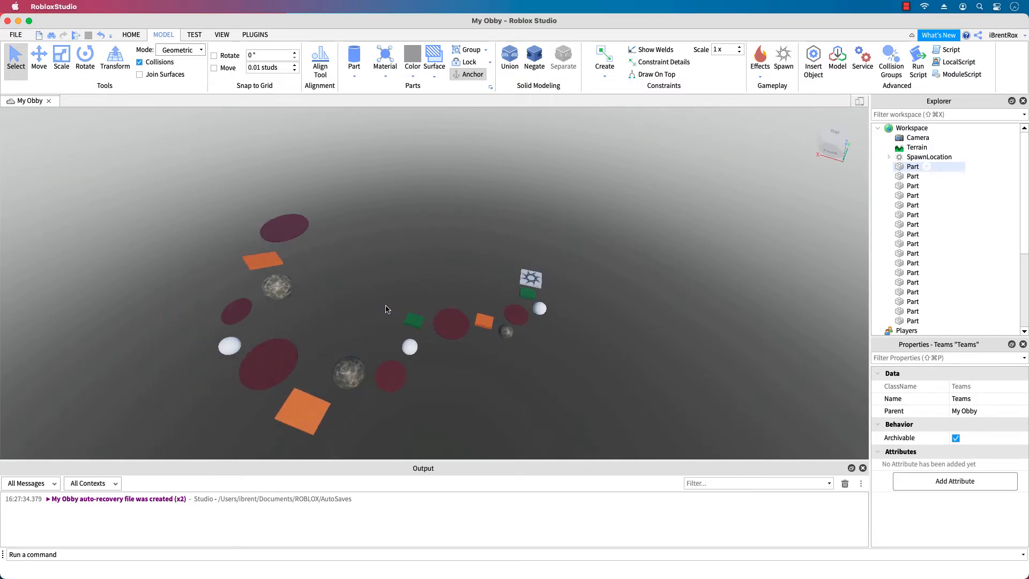
pyautogui.press('a')
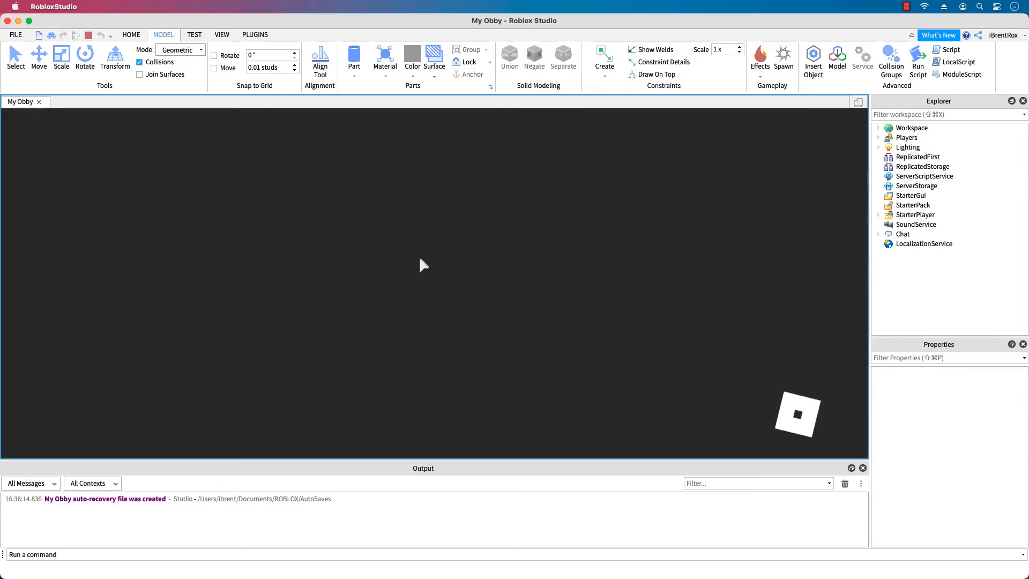
# Walk the playtest character around the spawn platform and tilt the camera down towards the first platforms
pyautogui.press('w')
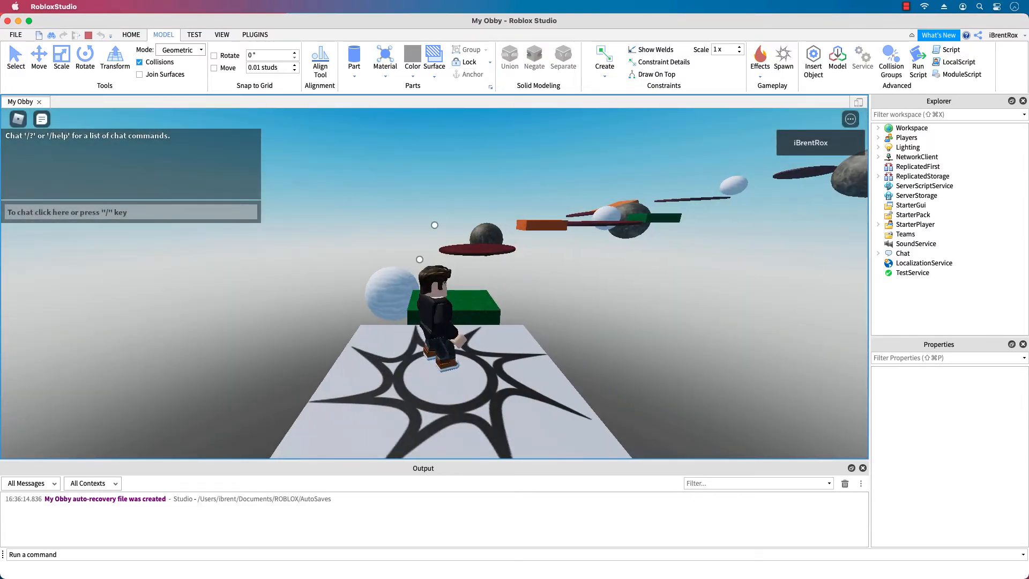
pyautogui.press('d')
pyautogui.press('a')
pyautogui.press('w')
pyautogui.moveTo(420, 259); pyautogui.dragTo(420, 292, button='right')
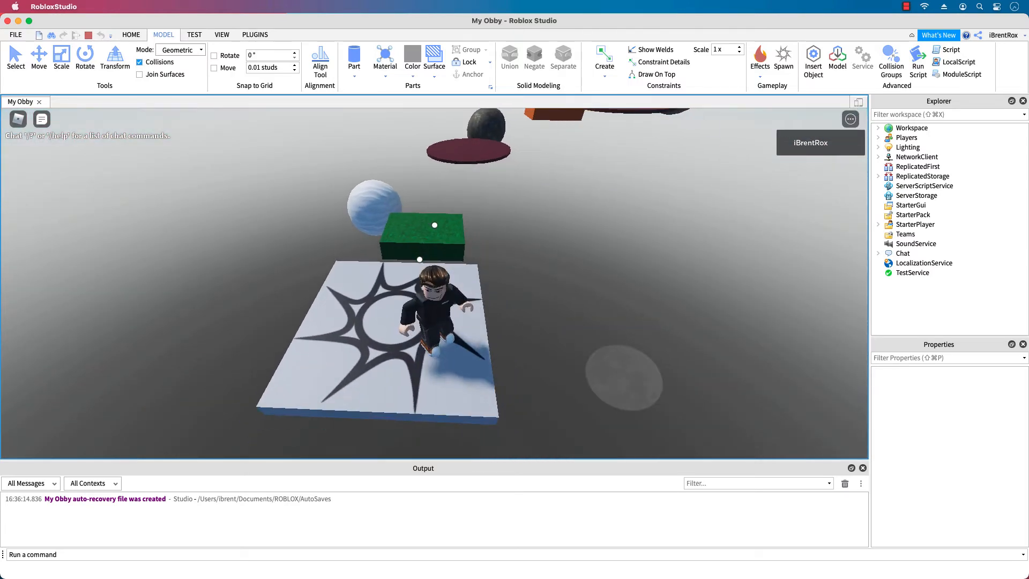
# Jump the character across the obby's platforms and spheres to the final disc, look back over the course, and stop the playtest
pyautogui.press('space')
pyautogui.press('space')
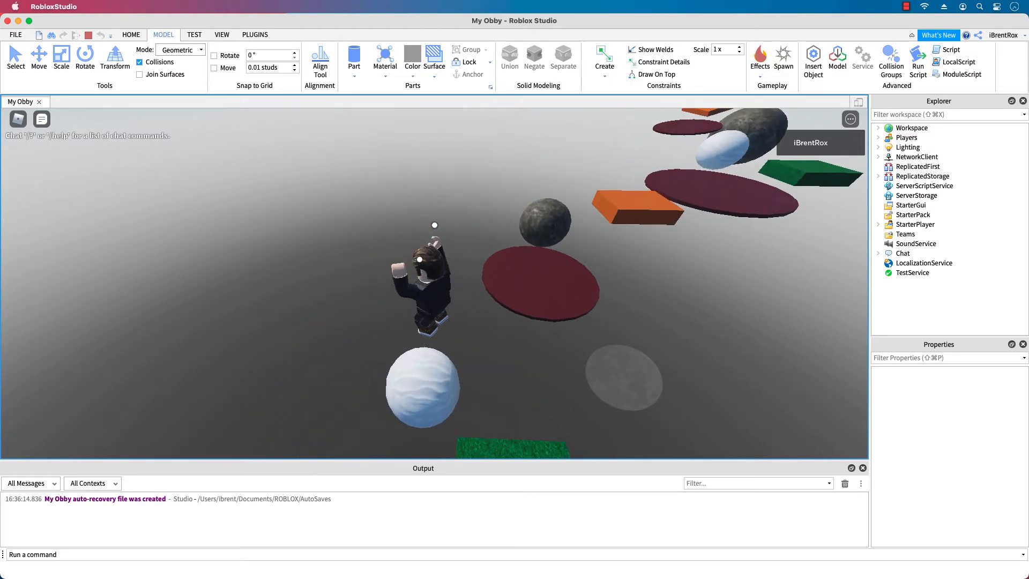
pyautogui.press('space')
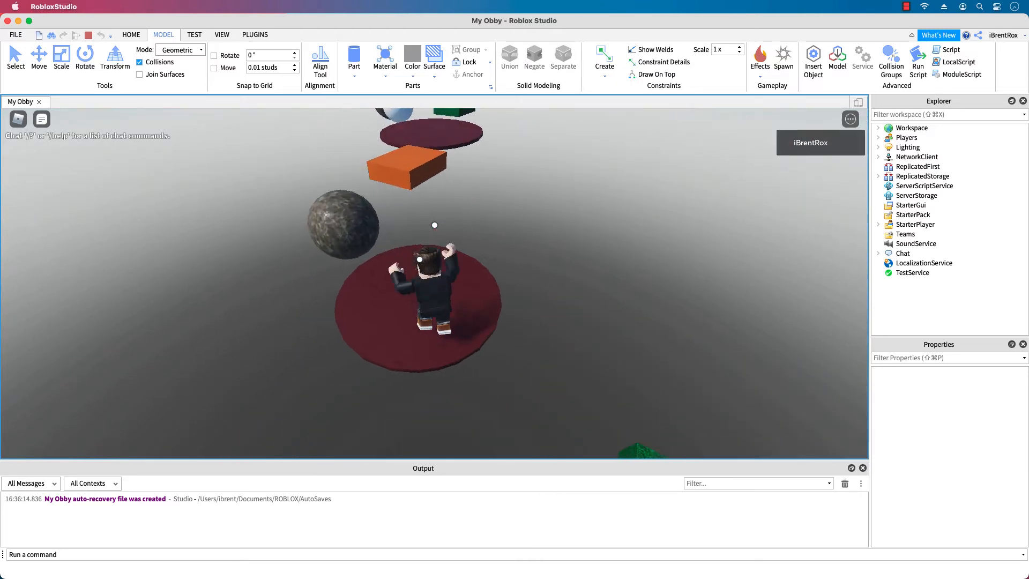
pyautogui.press('space')
pyautogui.press('space')
pyautogui.press('space')
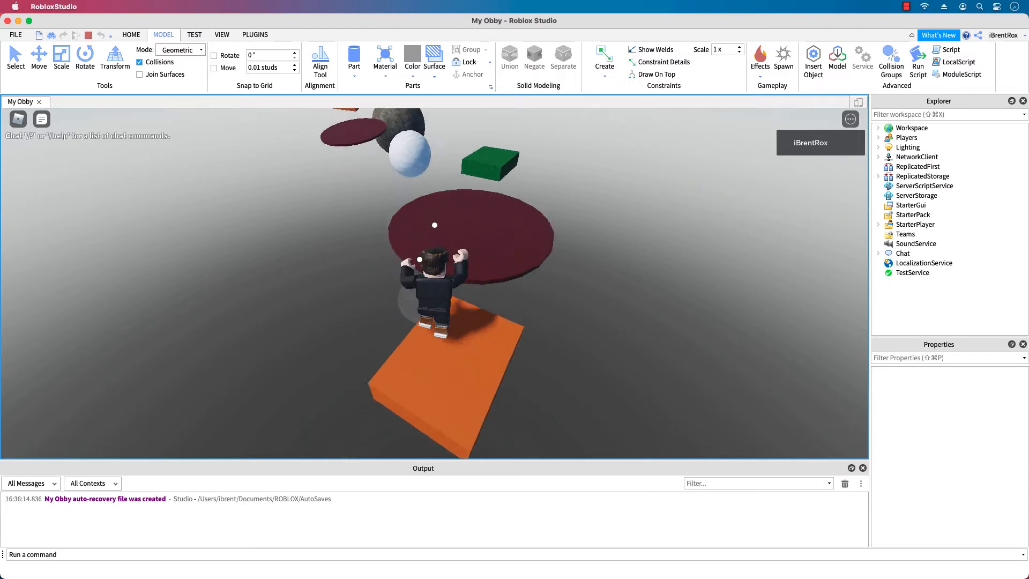
pyautogui.press('space')
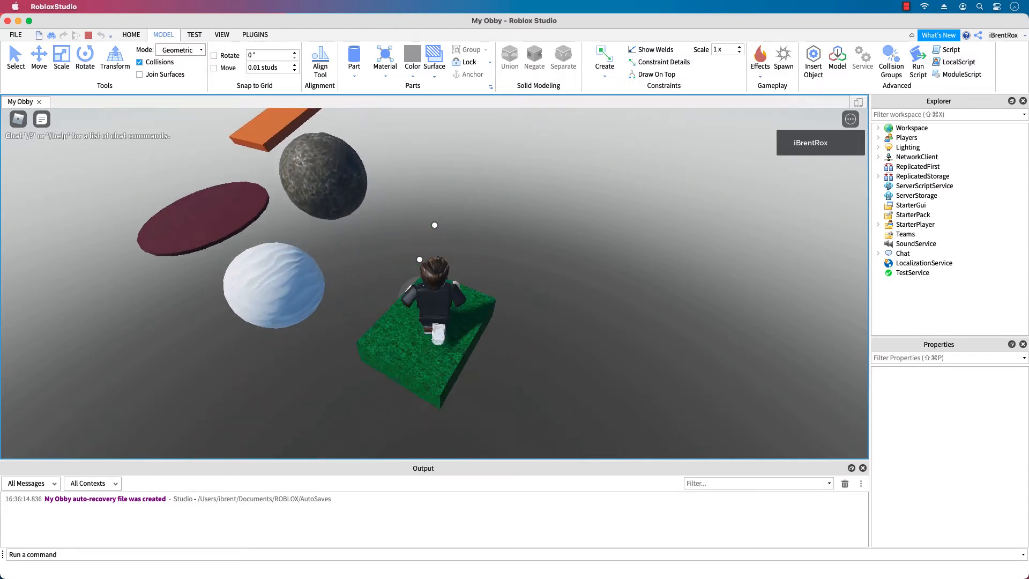
pyautogui.press('space')
pyautogui.press('space')
pyautogui.press('space')
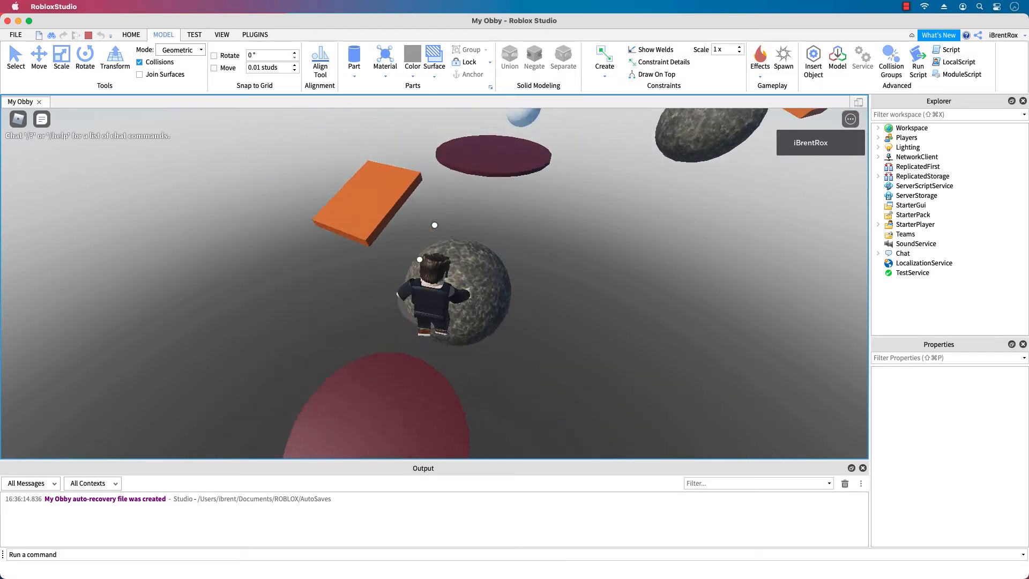
pyautogui.press('space')
pyautogui.press('space')
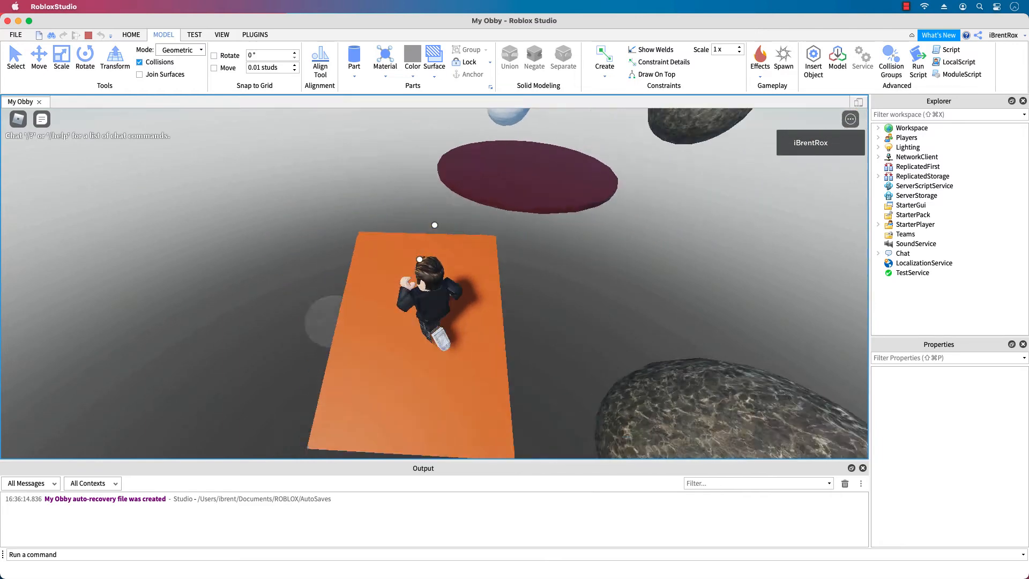
pyautogui.press('space')
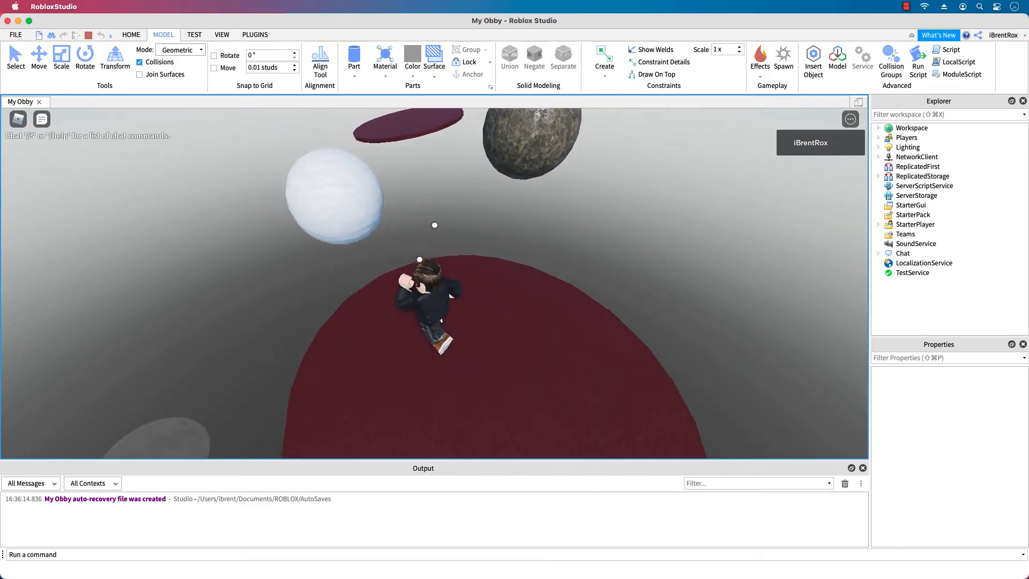
pyautogui.press('space')
pyautogui.press('space')
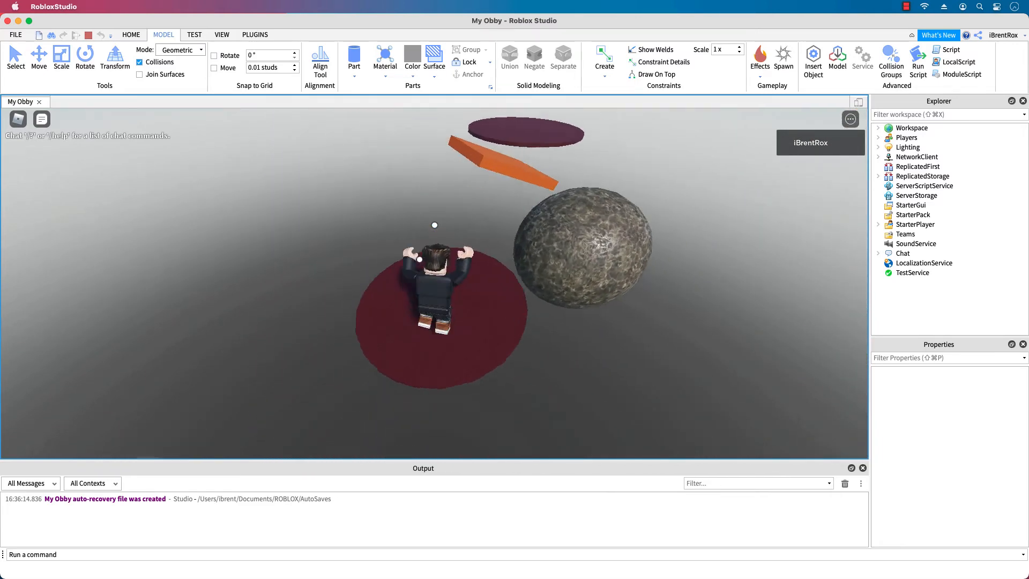
pyautogui.press('space')
pyautogui.press('space')
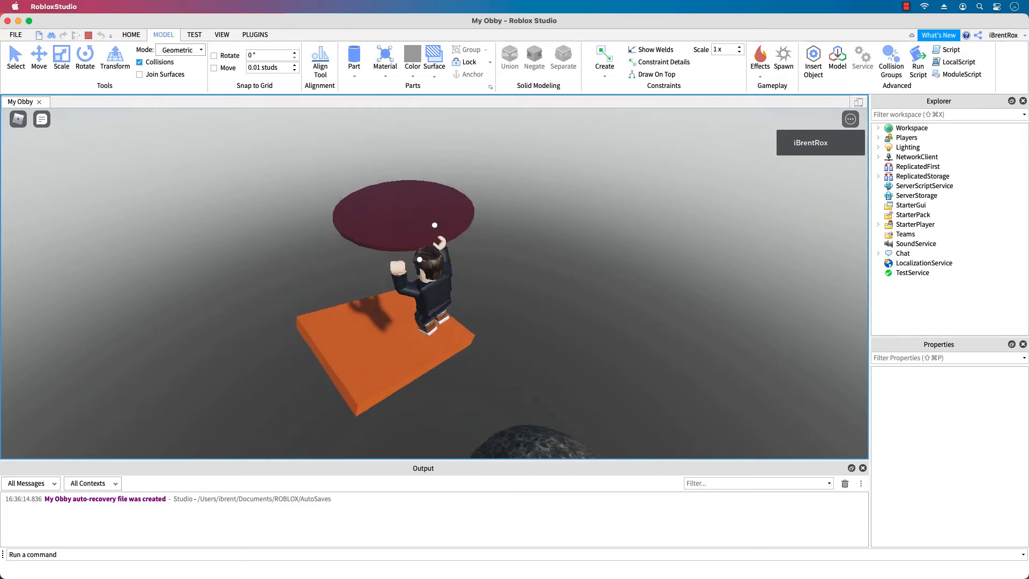
pyautogui.press('space')
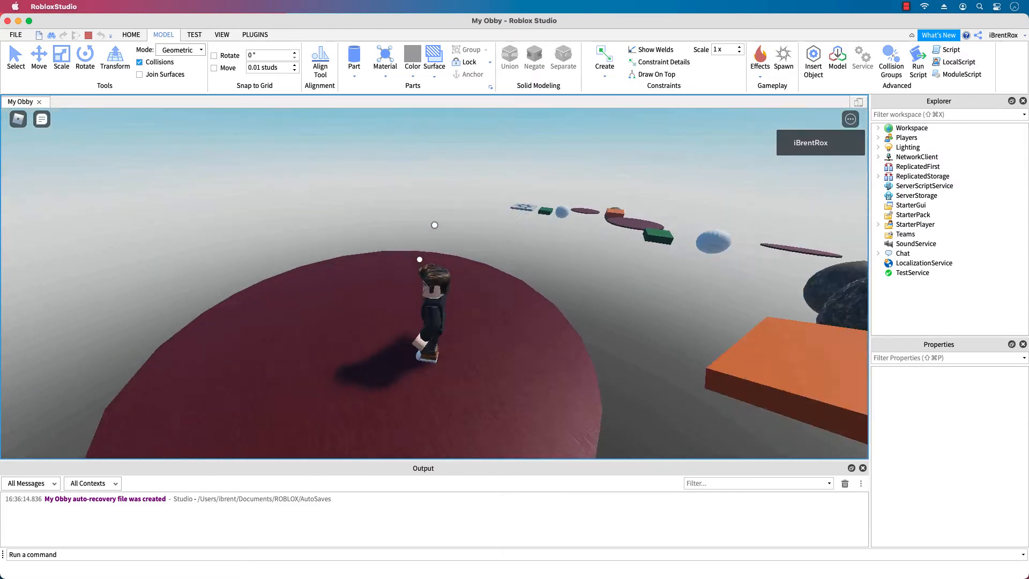
pyautogui.moveTo(420, 260); pyautogui.dragTo(420, 260, button='right')
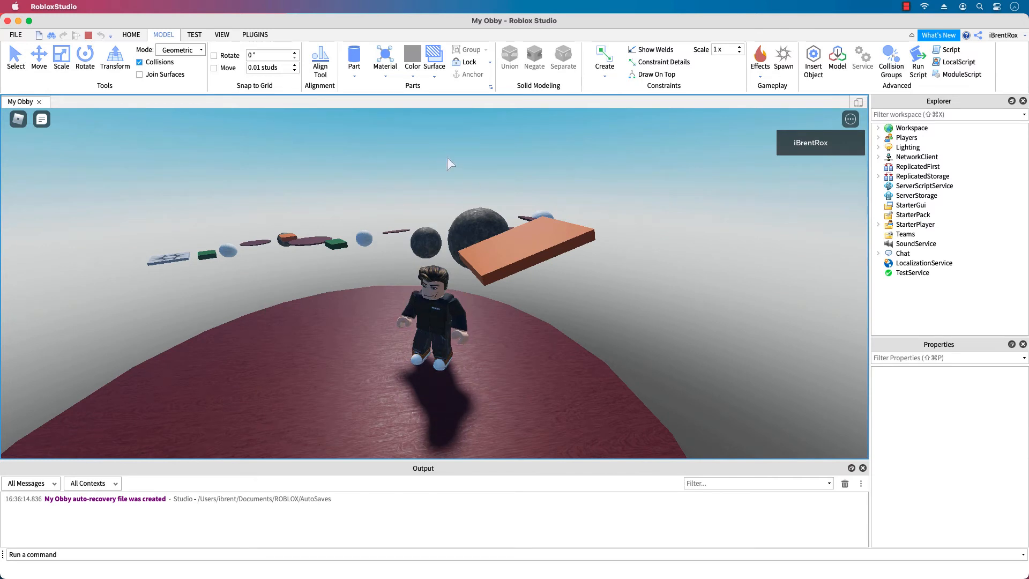
pyautogui.click(89, 36)
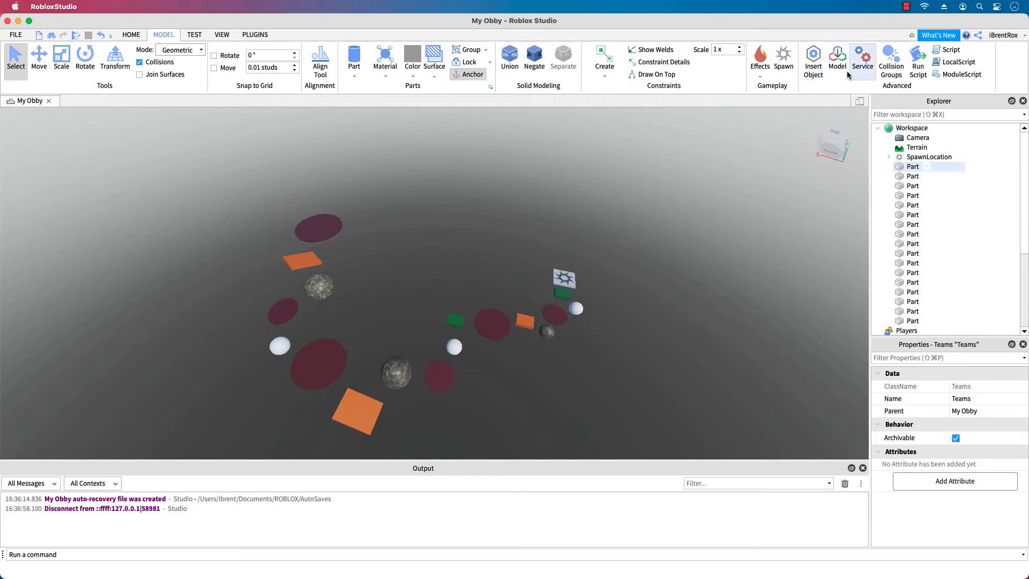
# Browse the services available for insertion and close the list without inserting one
pyautogui.click(868, 73)
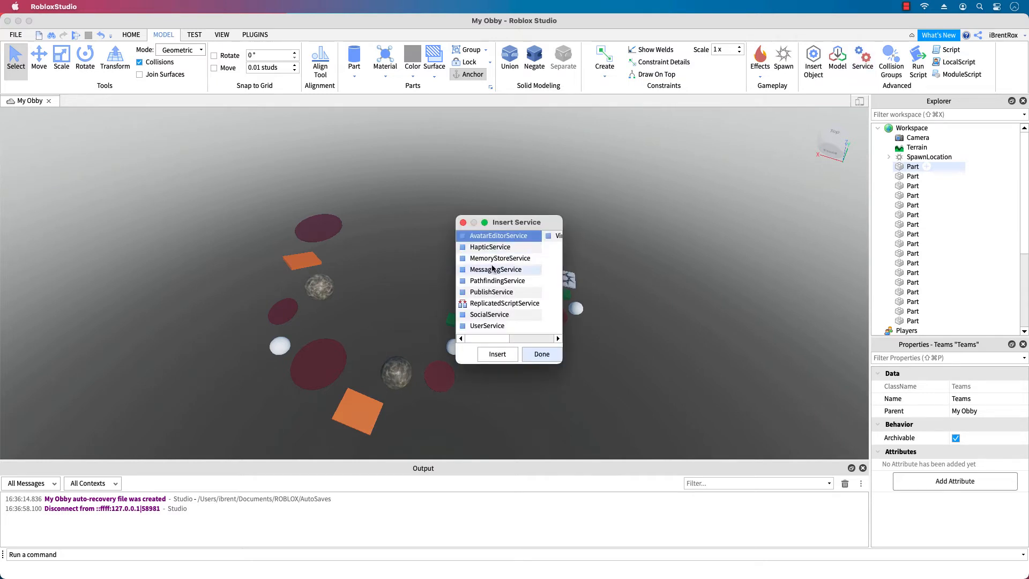
pyautogui.hscroll(3, 489, 249)
pyautogui.hscroll(-3, 486, 254)
pyautogui.click(463, 223)
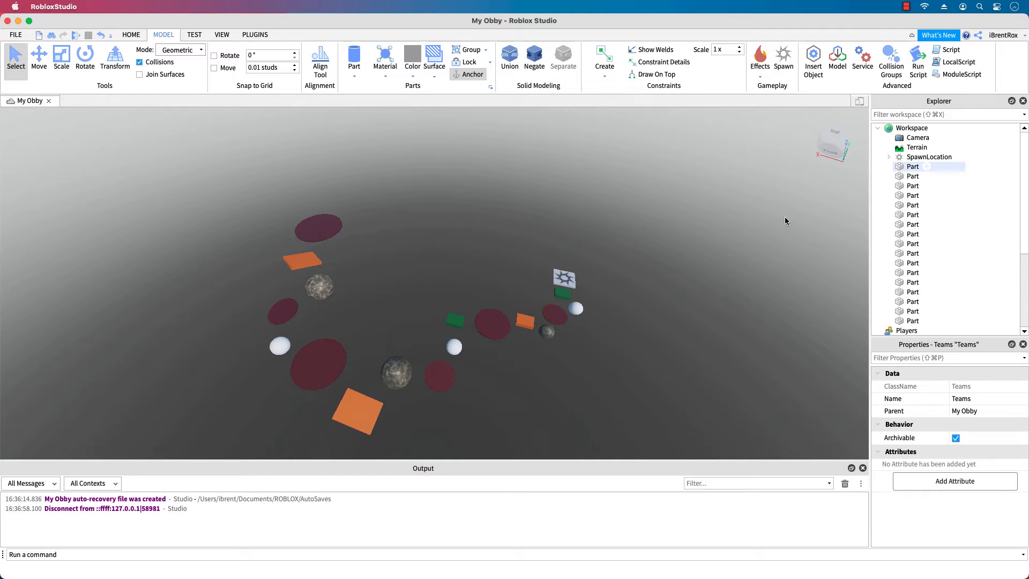
# Locate the Teams service in the object hierarchy and select it
pyautogui.scroll(-2, 920, 271)
pyautogui.scroll(-5, 920, 271)
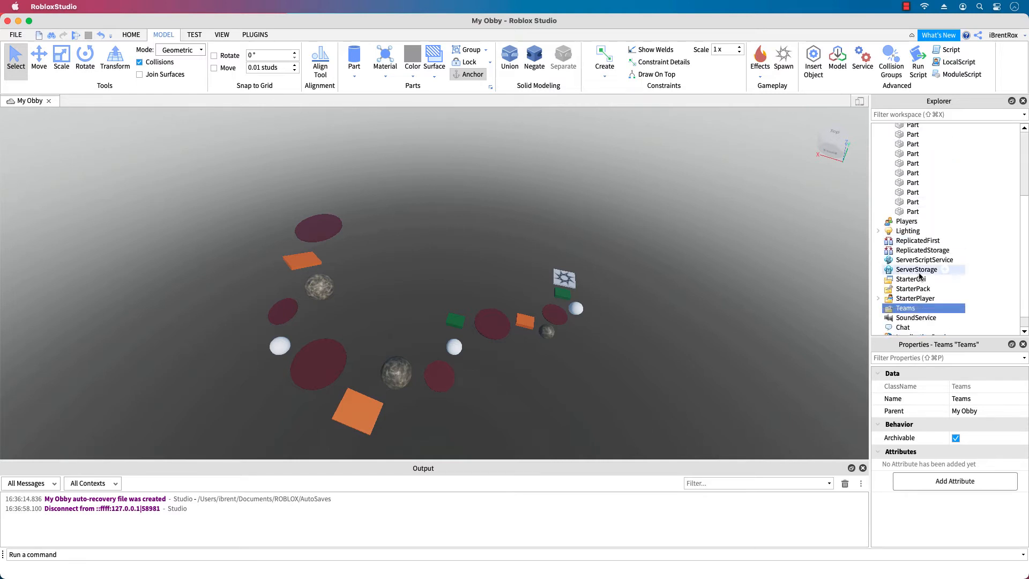
pyautogui.click(917, 301)
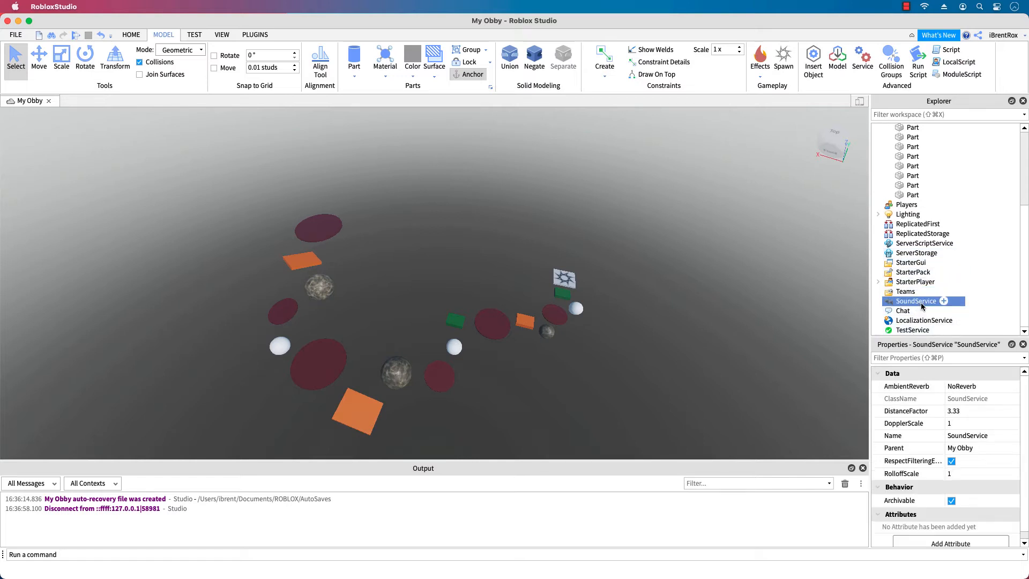
pyautogui.click(906, 293)
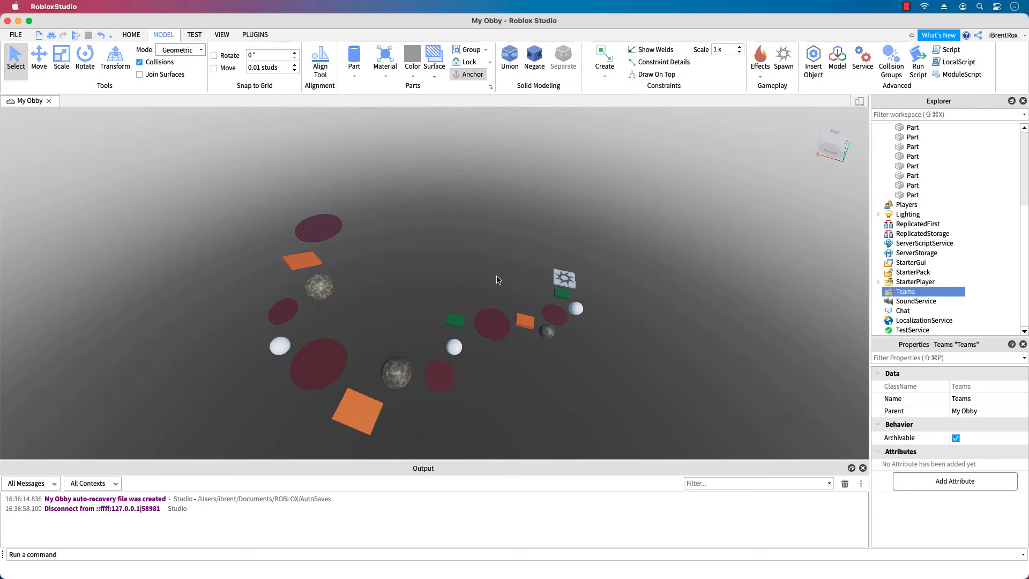
# Inspect the large wooden discs along the course by selecting them in turn, ending with the final disc
pyautogui.click(502, 327)
pyautogui.click(328, 361)
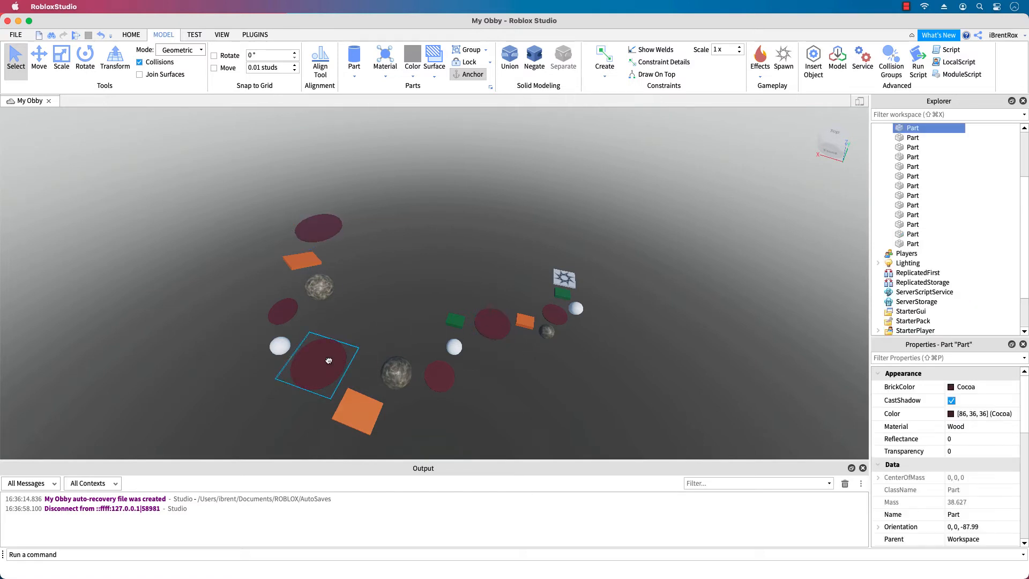
pyautogui.click(308, 234)
pyautogui.click(314, 360)
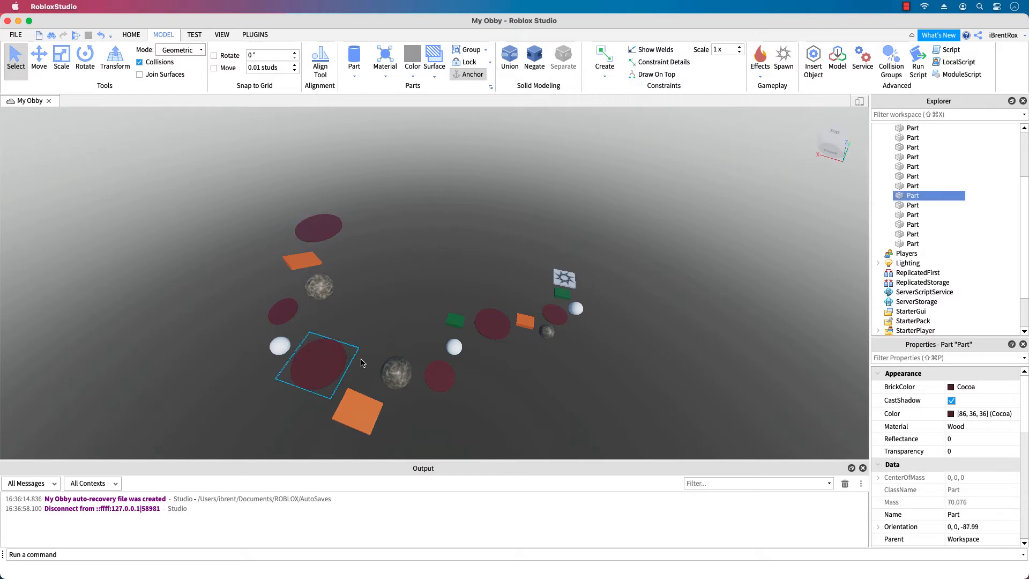
pyautogui.click(493, 325)
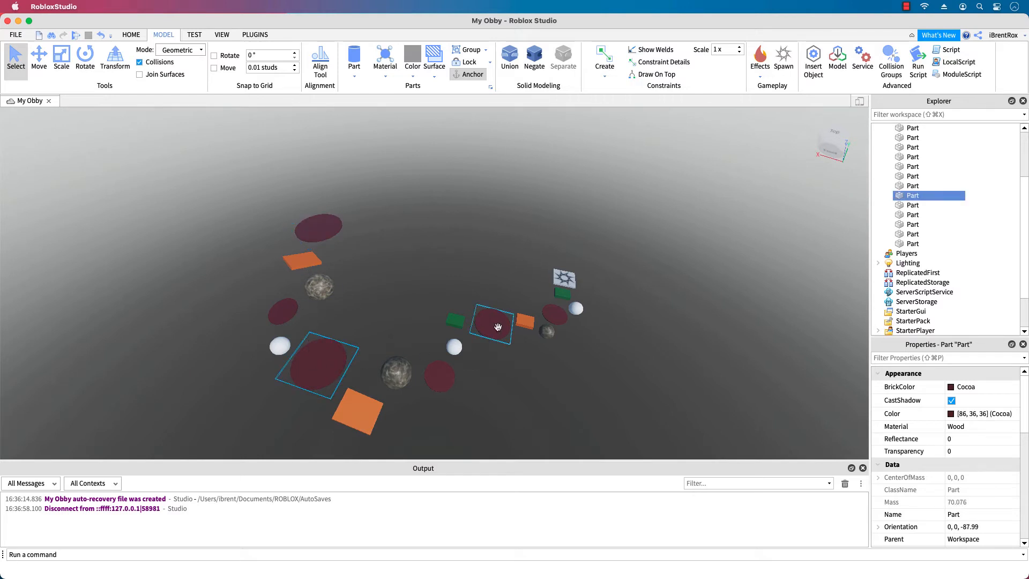
pyautogui.click(331, 365)
pyautogui.click(315, 227)
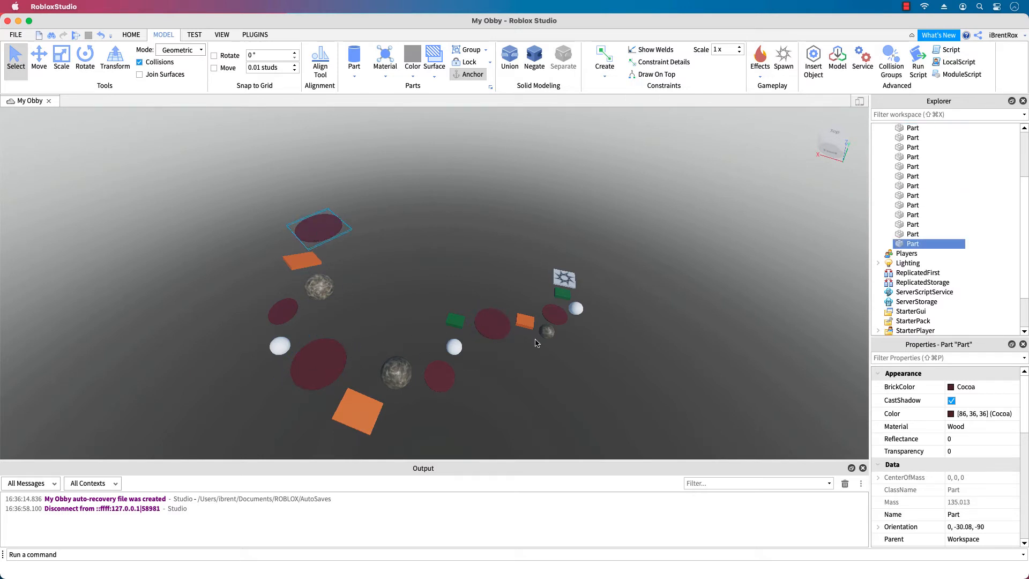
# Add a Team object to the Teams service and select it to show its properties
pyautogui.scroll(-1, 905, 279)
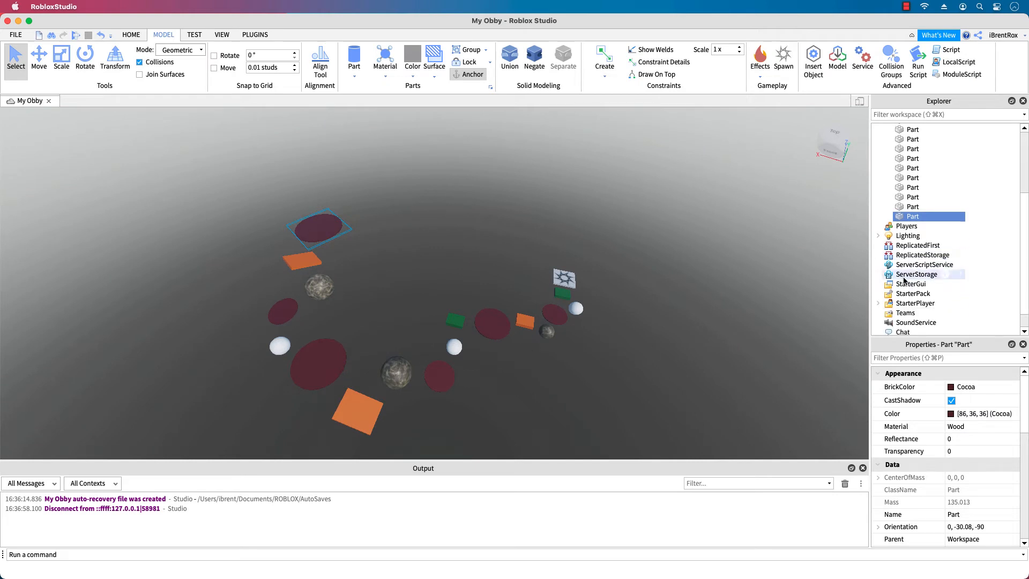
pyautogui.scroll(-1, 905, 280)
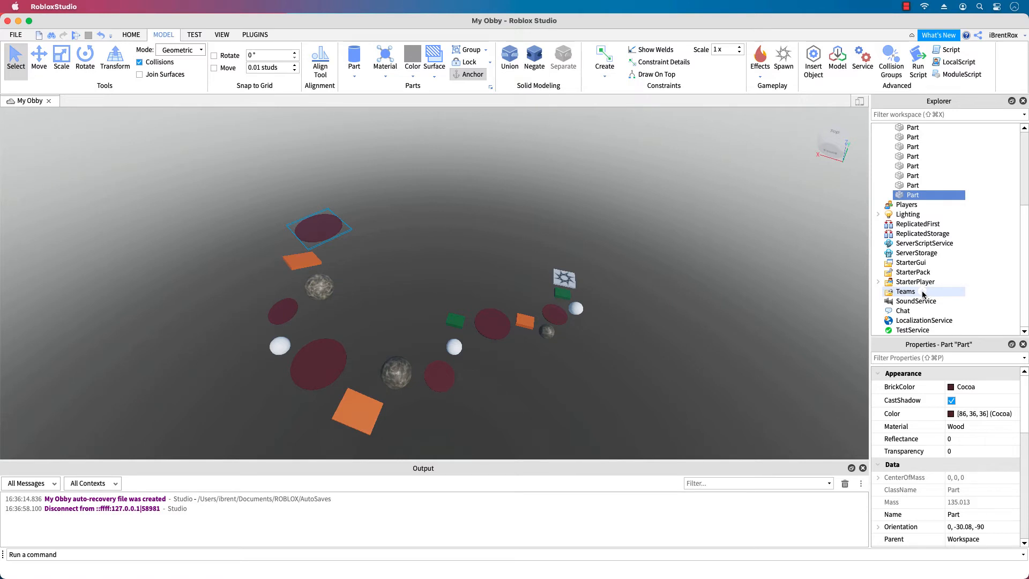
pyautogui.click(923, 293)
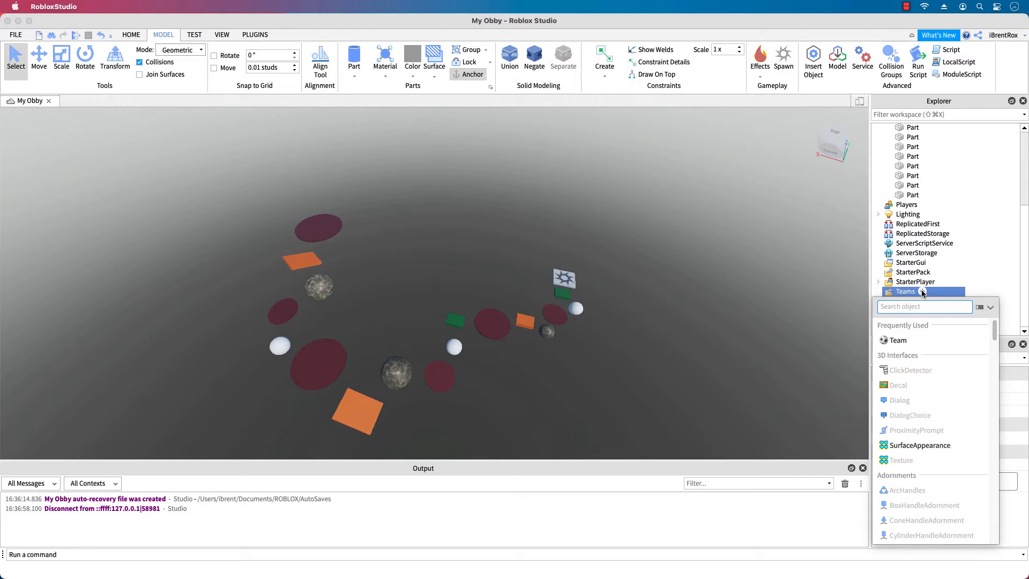
pyautogui.click(899, 341)
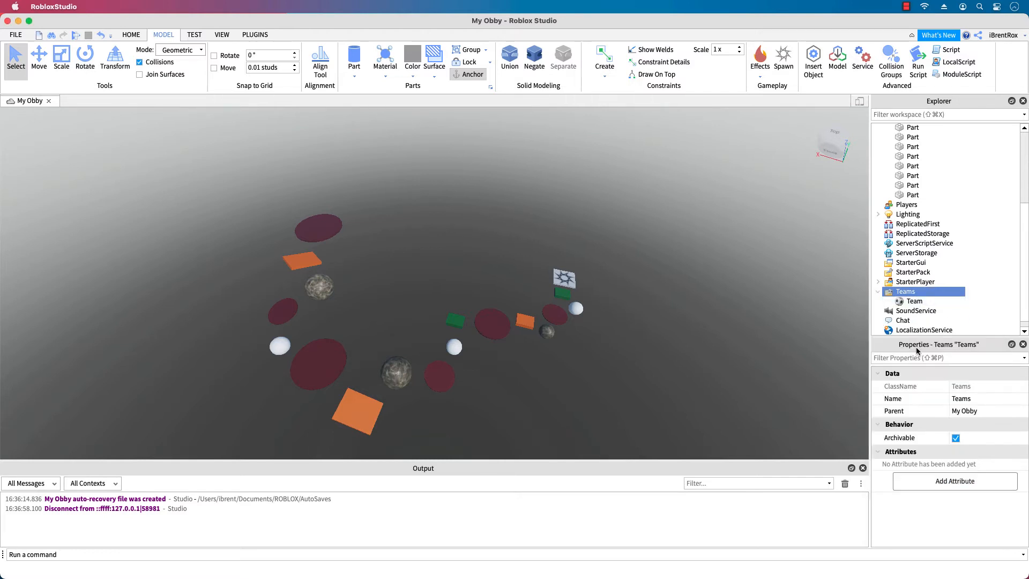
pyautogui.click(920, 301)
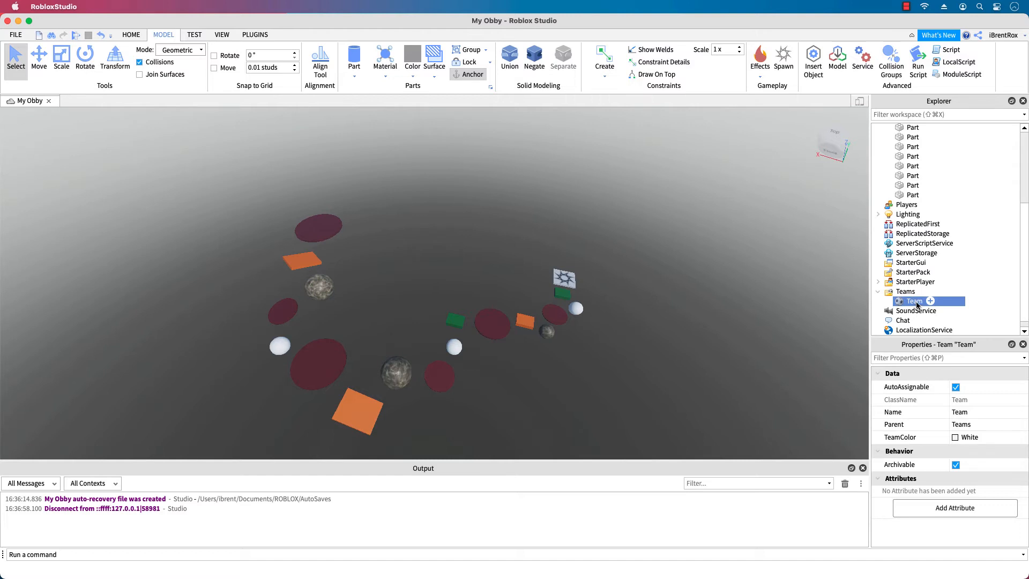
# Rename the Team object in the Teams service as Grass Area
pyautogui.doubleClick(915, 301)
pyautogui.click(900, 293)
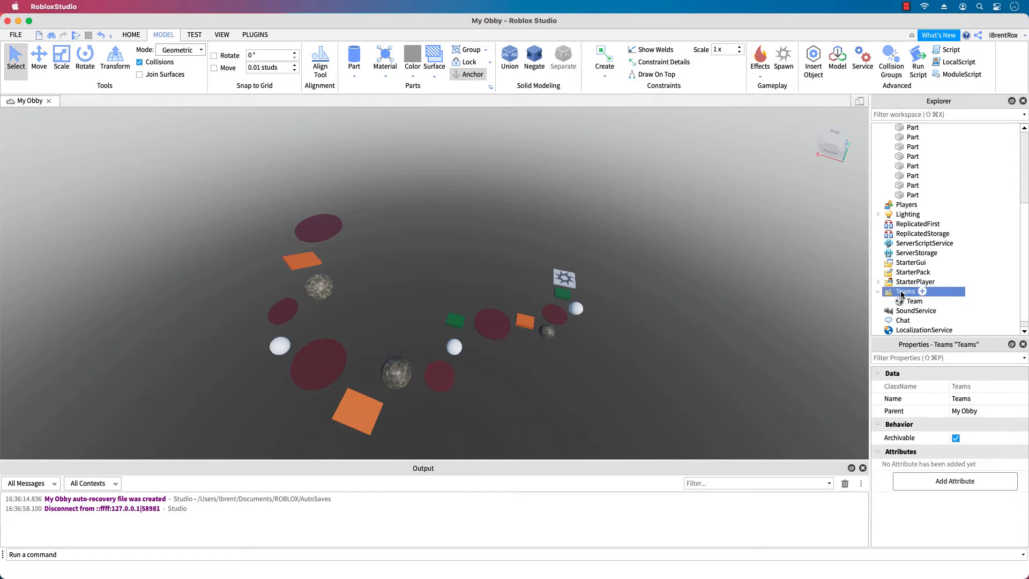
pyautogui.click(908, 301)
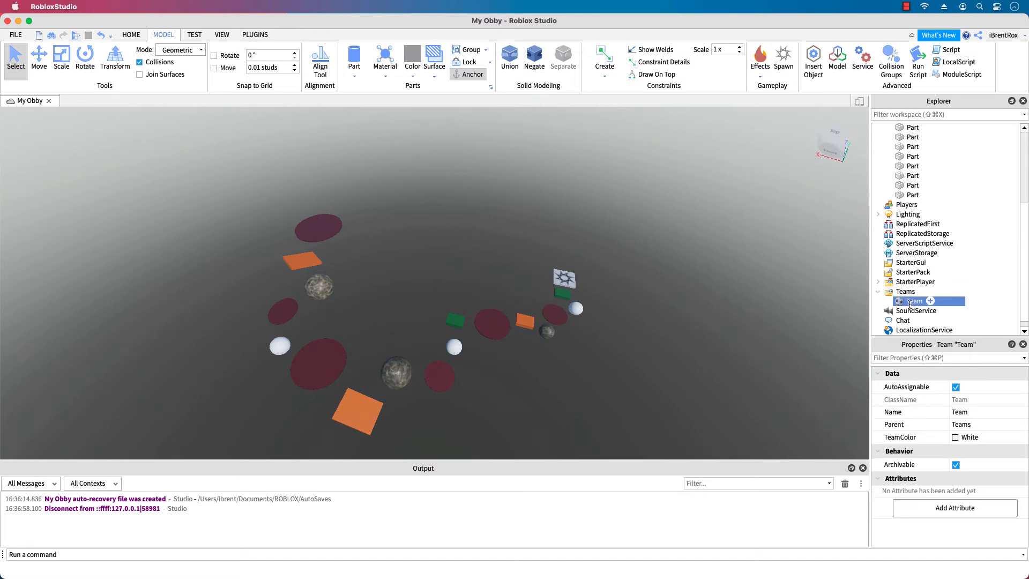
pyautogui.doubleClick(910, 302)
pyautogui.write('Grass Area')
pyautogui.press('Return')
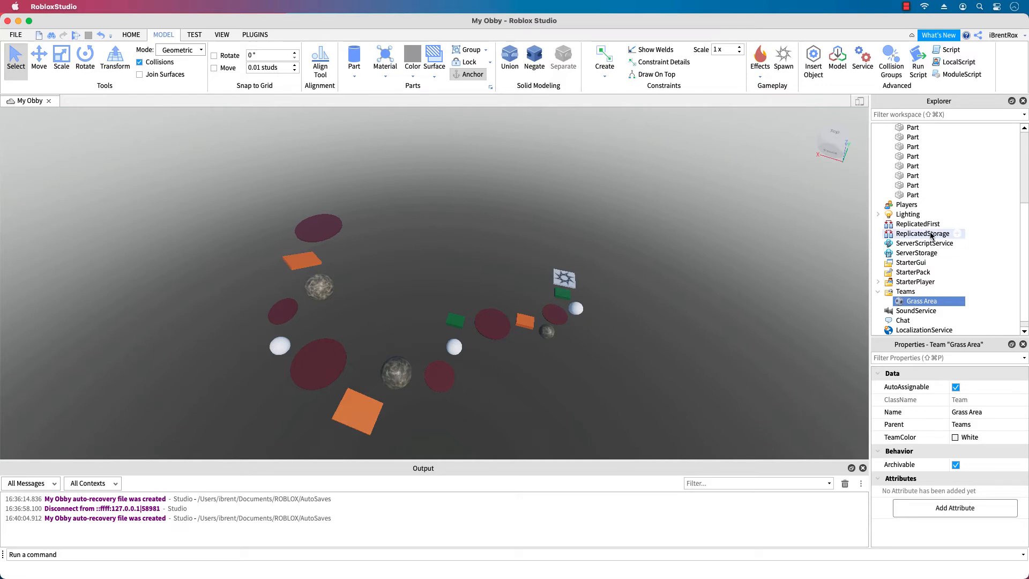
# Turn off the Neutral setting of the SpawnLocation in the Workspace
pyautogui.scroll(5, 924, 225)
pyautogui.click(924, 157)
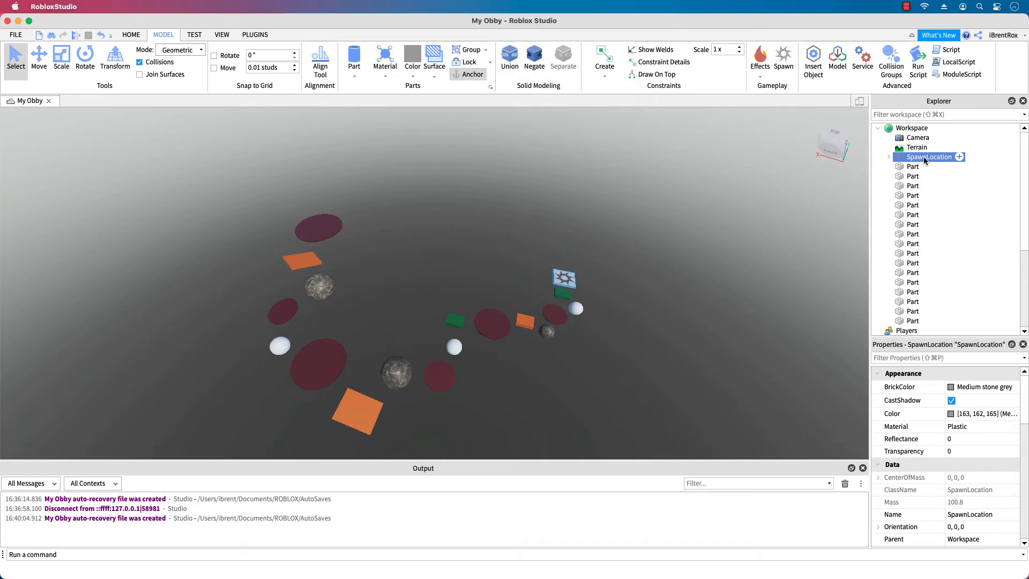
pyautogui.scroll(-10, 950, 487)
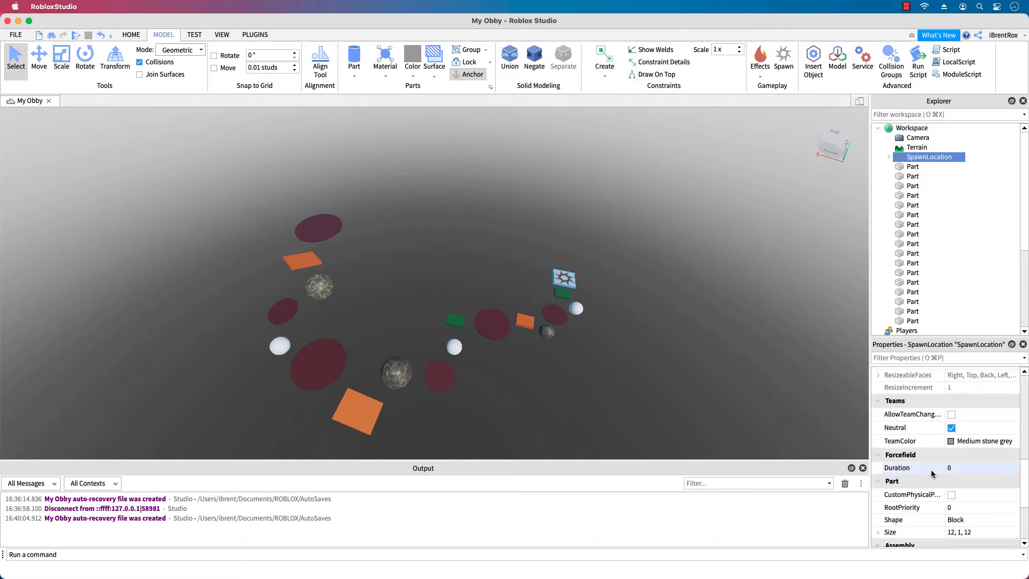
pyautogui.click(952, 429)
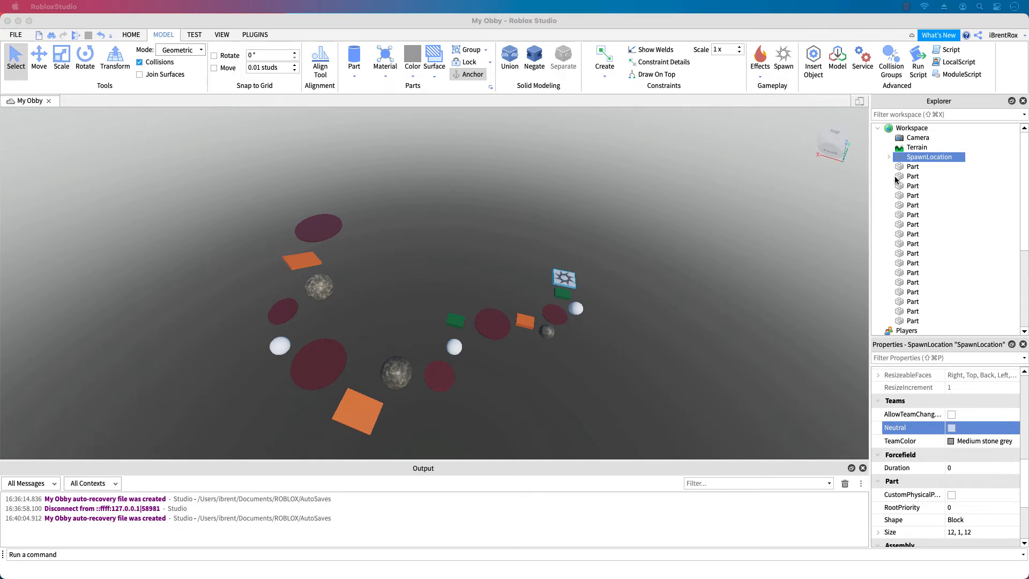
# Select the Grass Area team and review its properties, including its TeamColor
pyautogui.scroll(-5, 933, 263)
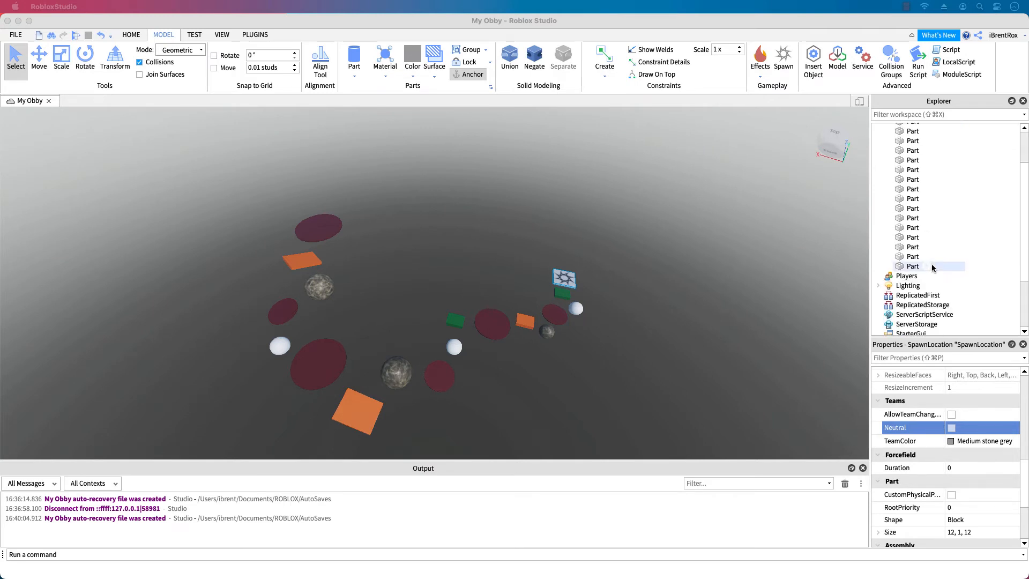
pyautogui.scroll(5, 922, 284)
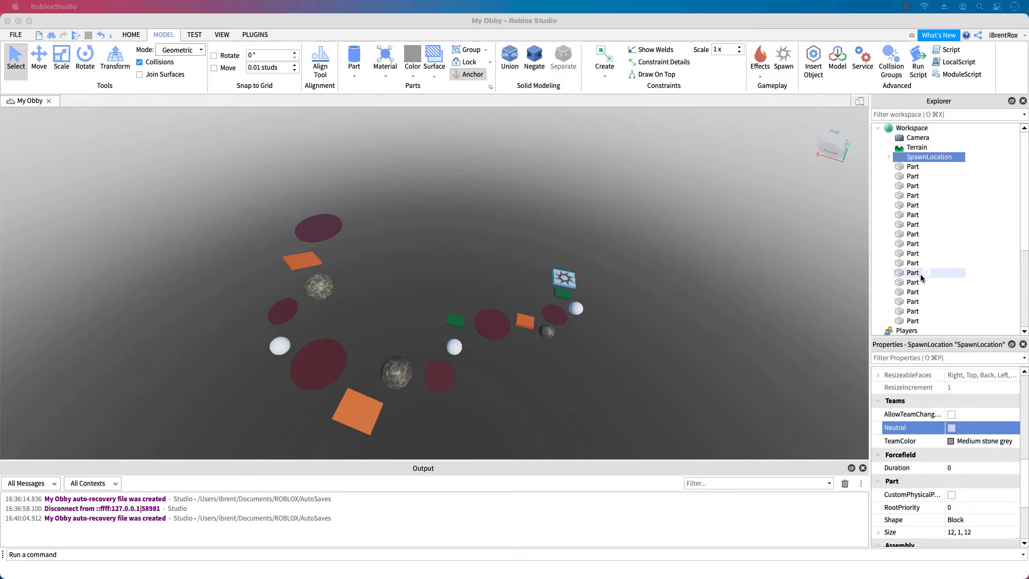
pyautogui.scroll(-5, 922, 277)
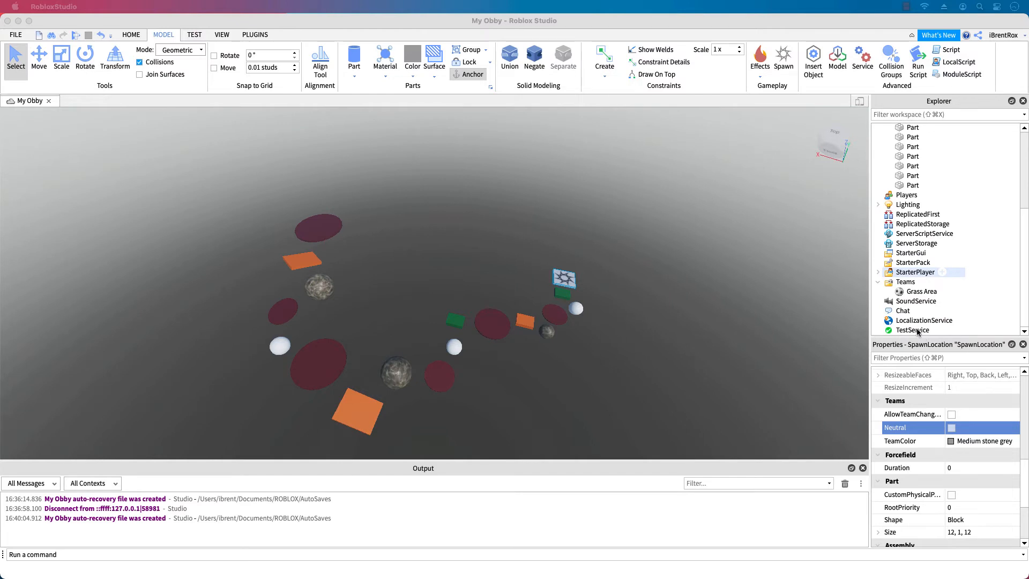
pyautogui.click(926, 292)
pyautogui.click(926, 292)
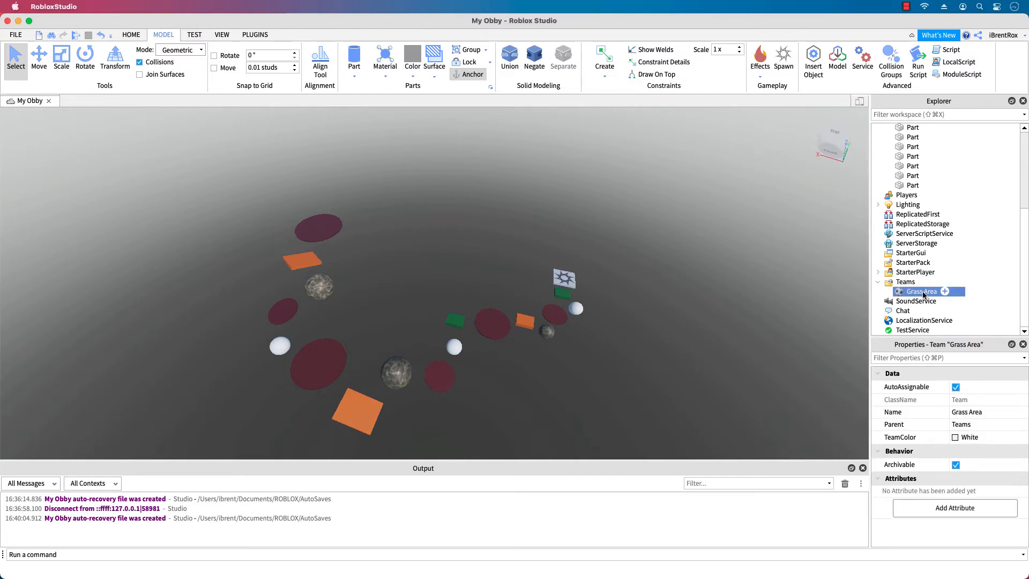
pyautogui.scroll(5, 932, 262)
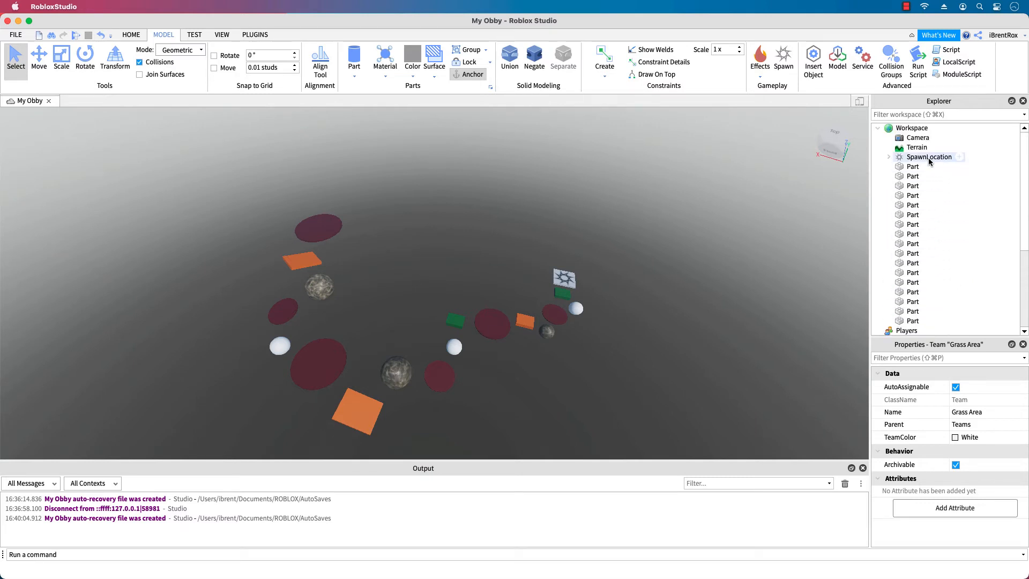
# Choose Medium stone grey as the TeamColor of the SpawnLocation
pyautogui.click(925, 159)
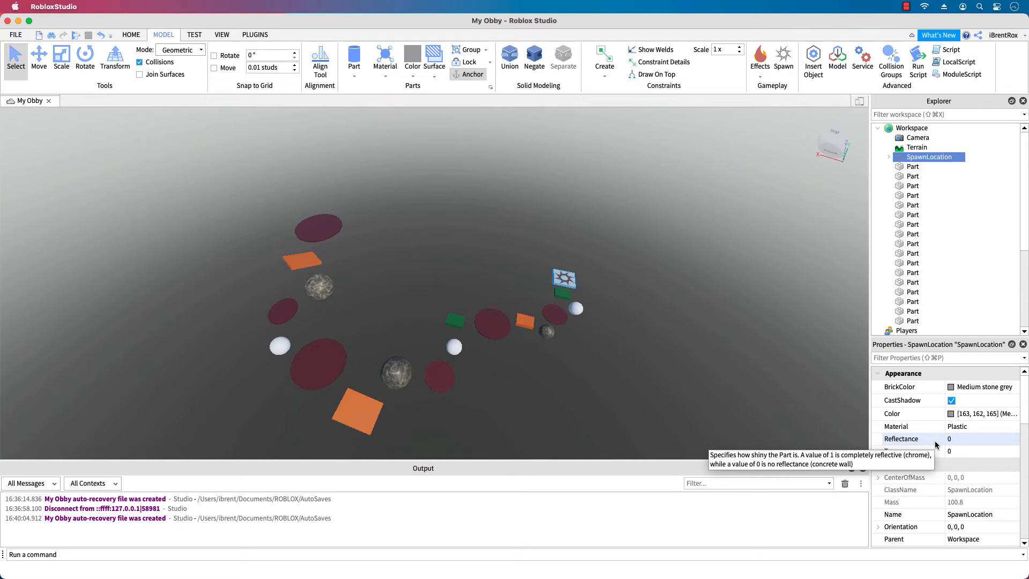
pyautogui.scroll(-5, 938, 439)
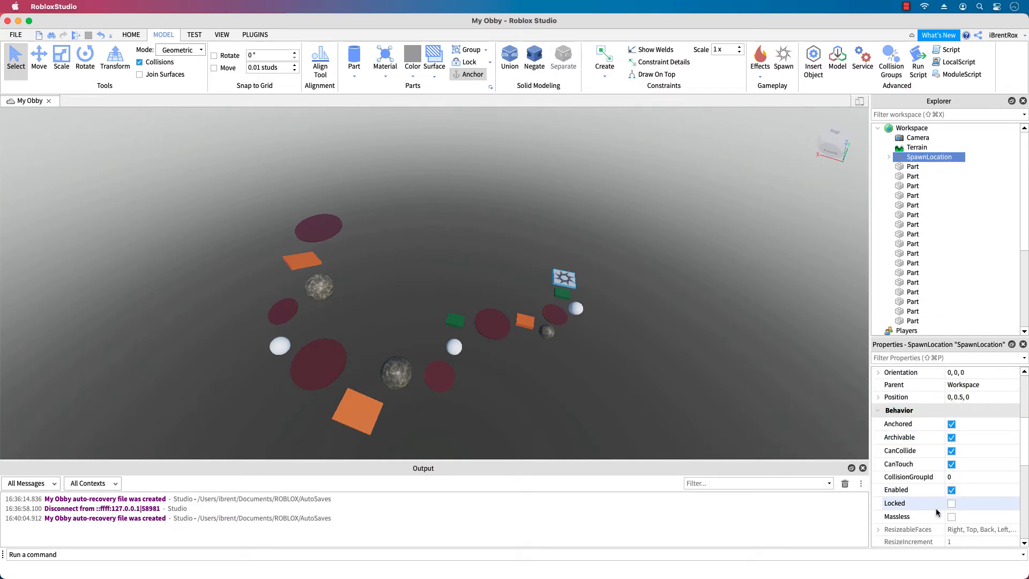
pyautogui.scroll(-3, 941, 480)
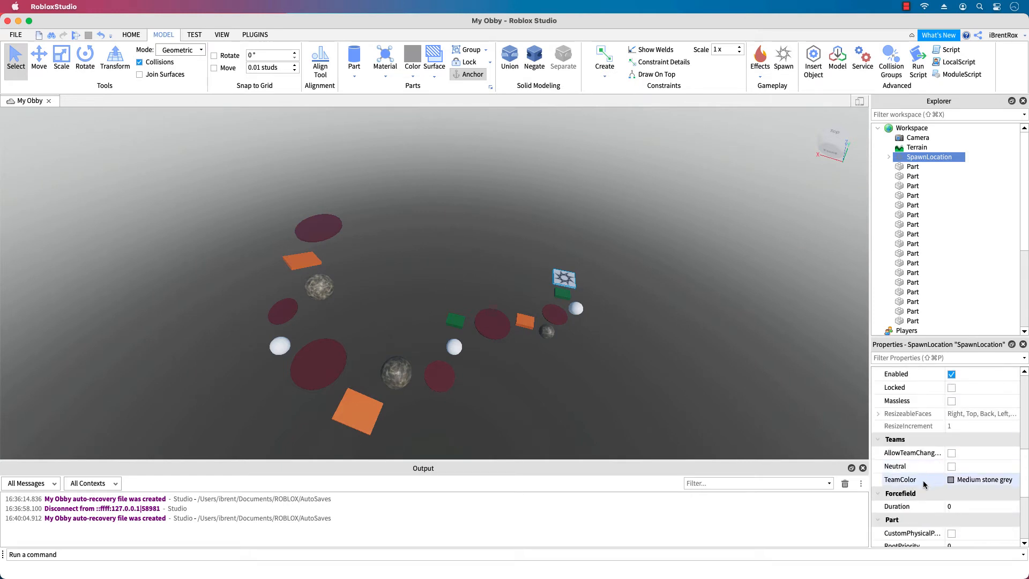
pyautogui.click(952, 484)
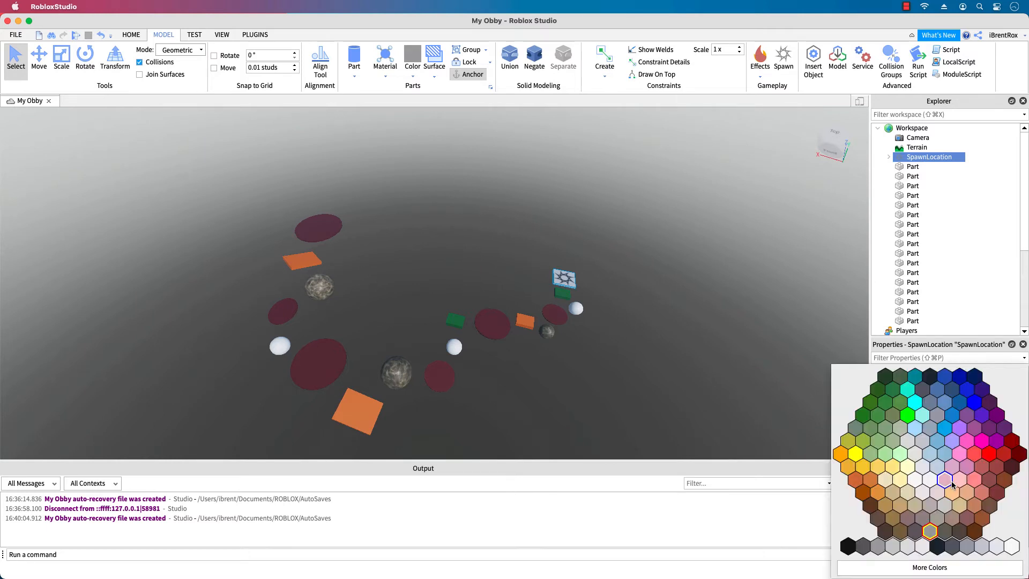
pyautogui.click(933, 534)
# Set the TeamColor of the Grass Area team to Medium stone grey
pyautogui.scroll(-5, 933, 279)
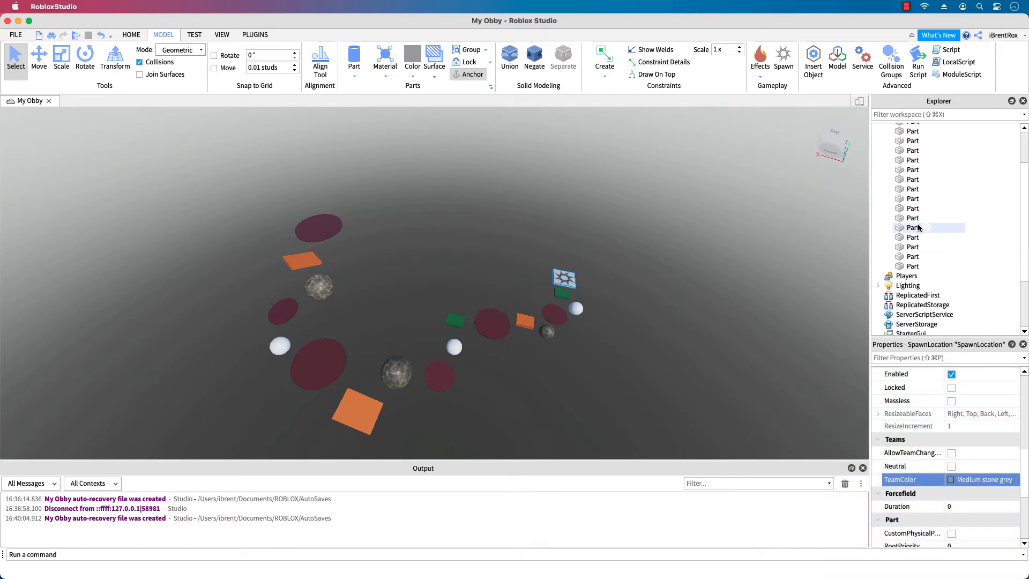
pyautogui.scroll(-3, 916, 257)
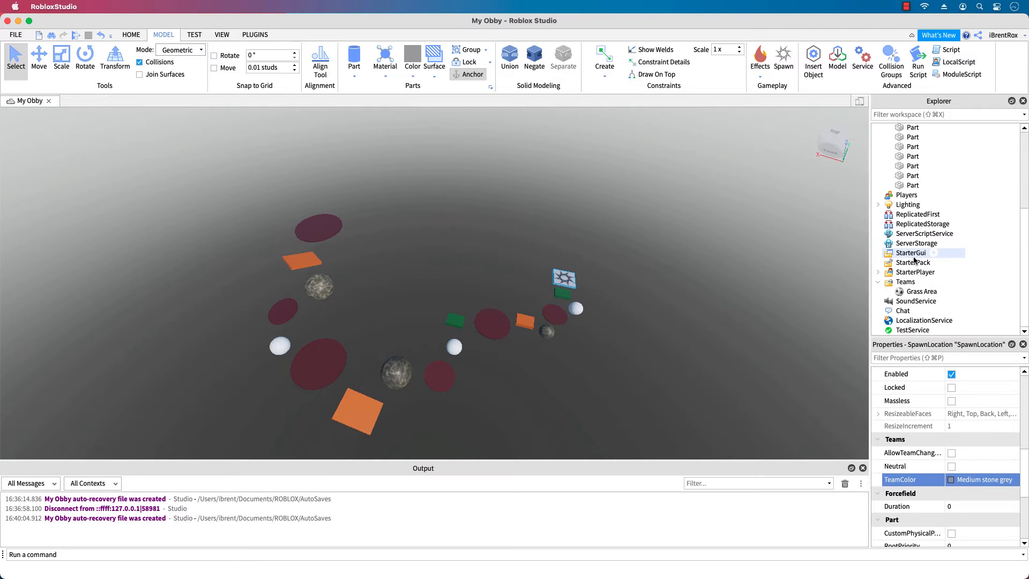
pyautogui.click(920, 293)
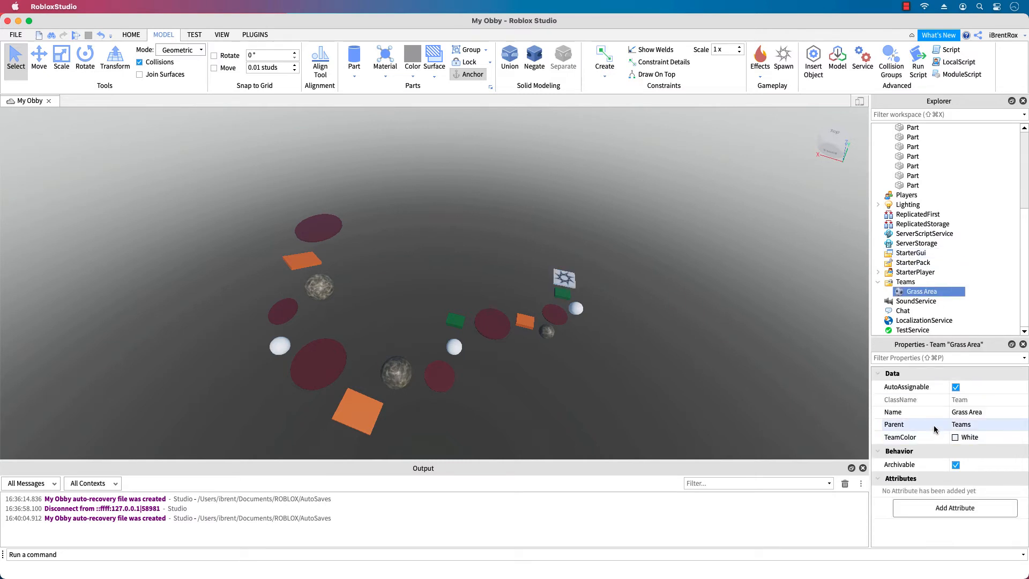
pyautogui.click(956, 438)
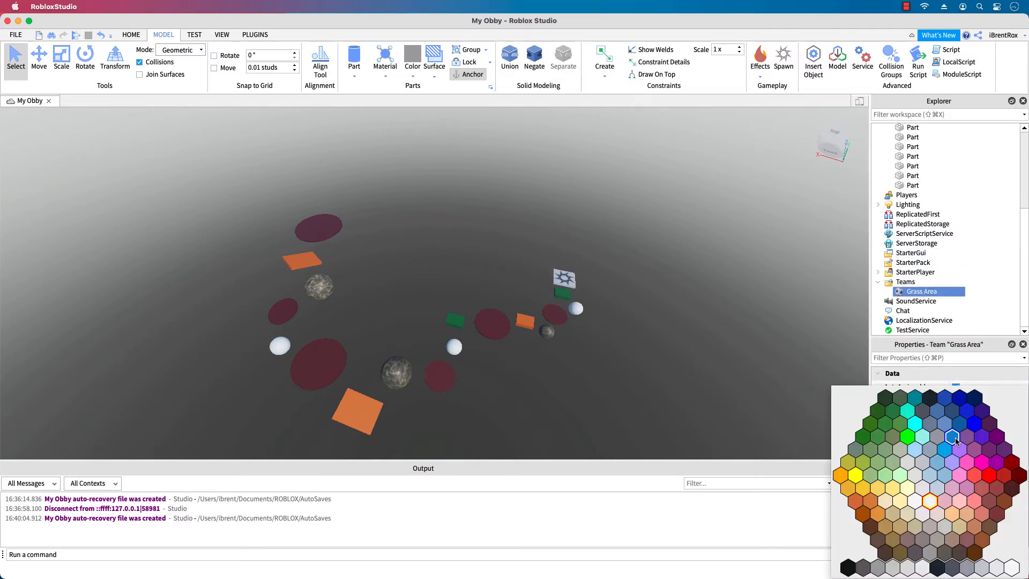
pyautogui.click(931, 553)
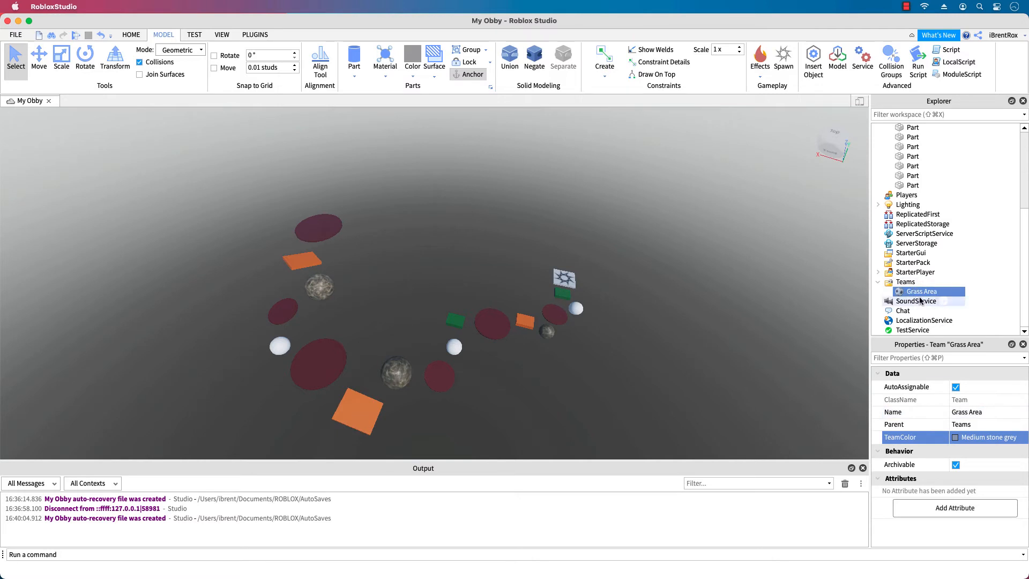
# Check the SpawnLocation's Neutral and TeamColor settings, and the Grass Area team's AutoAssignable setting
pyautogui.scroll(5, 951, 233)
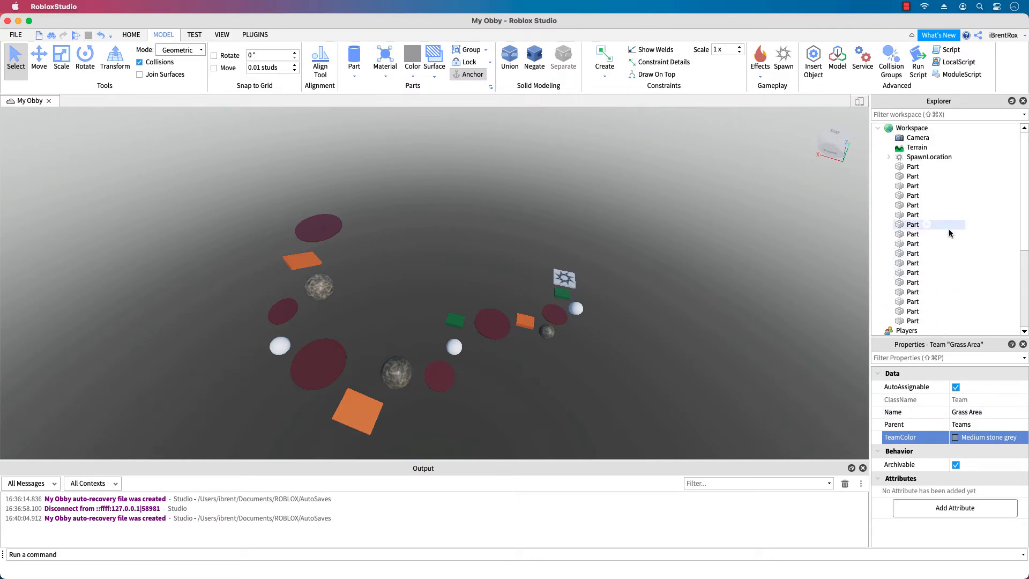
pyautogui.click(930, 157)
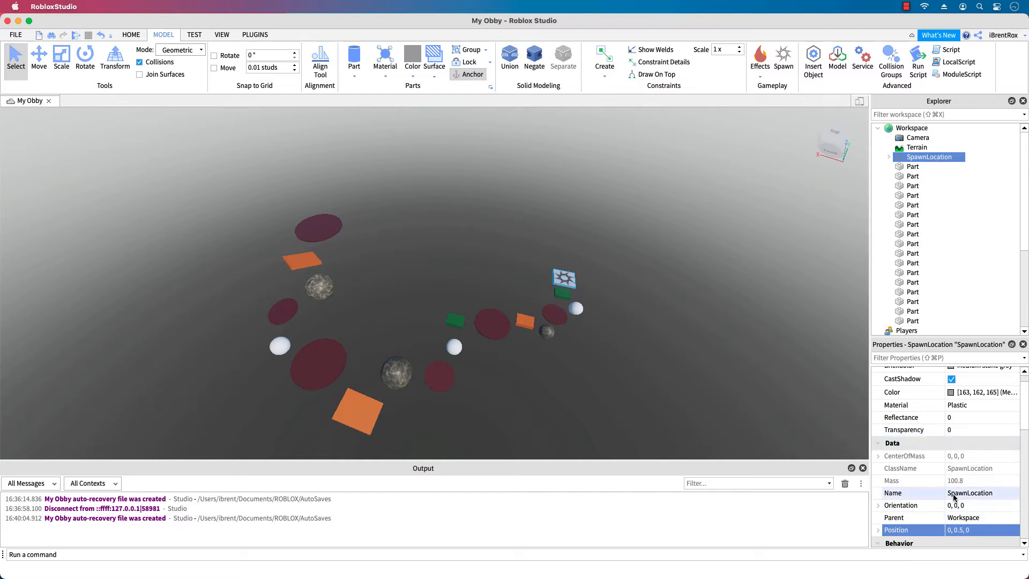
pyautogui.scroll(-5, 967, 446)
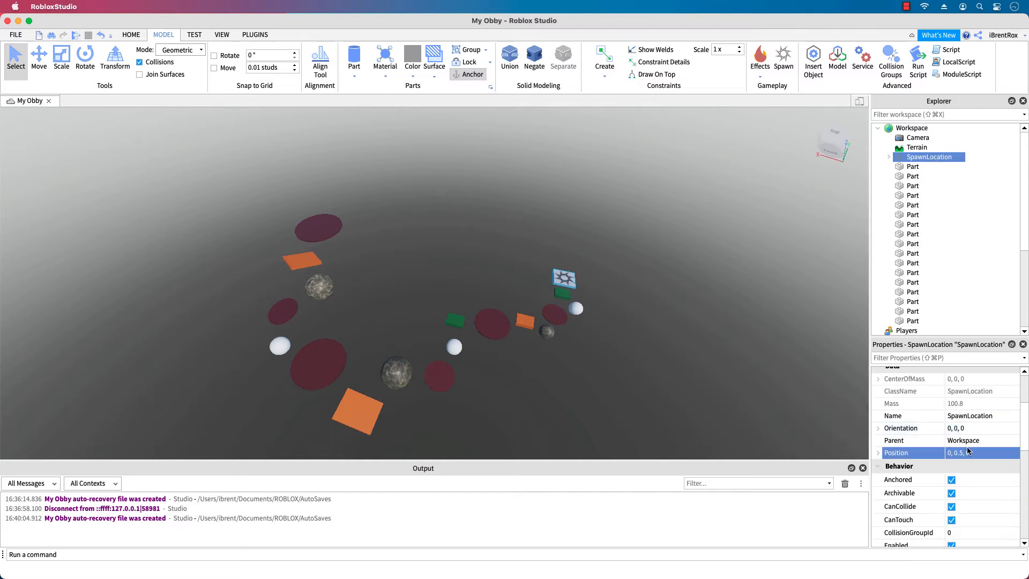
pyautogui.scroll(-3, 968, 472)
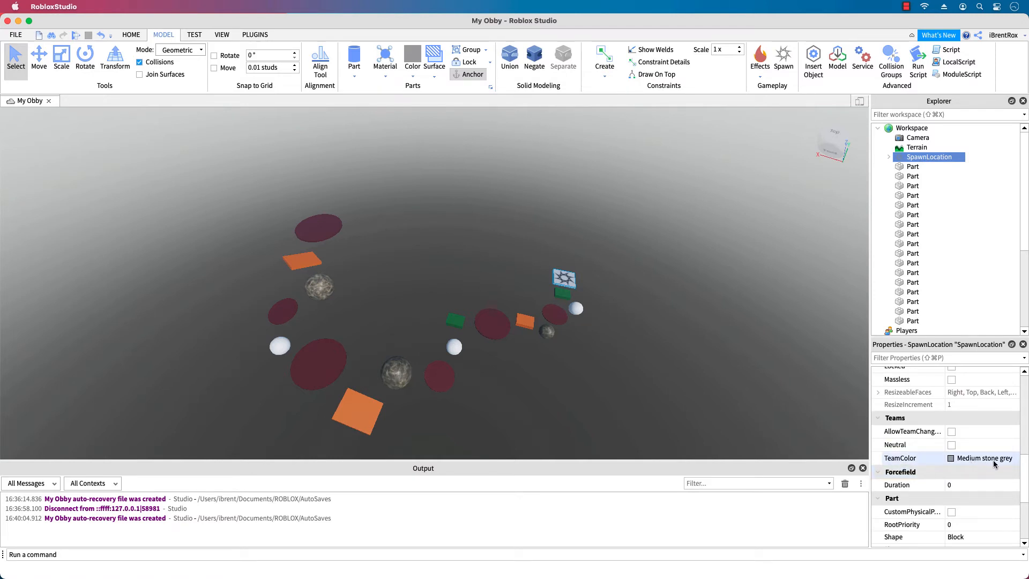
pyautogui.scroll(-3, 926, 194)
pyautogui.scroll(-2, 925, 195)
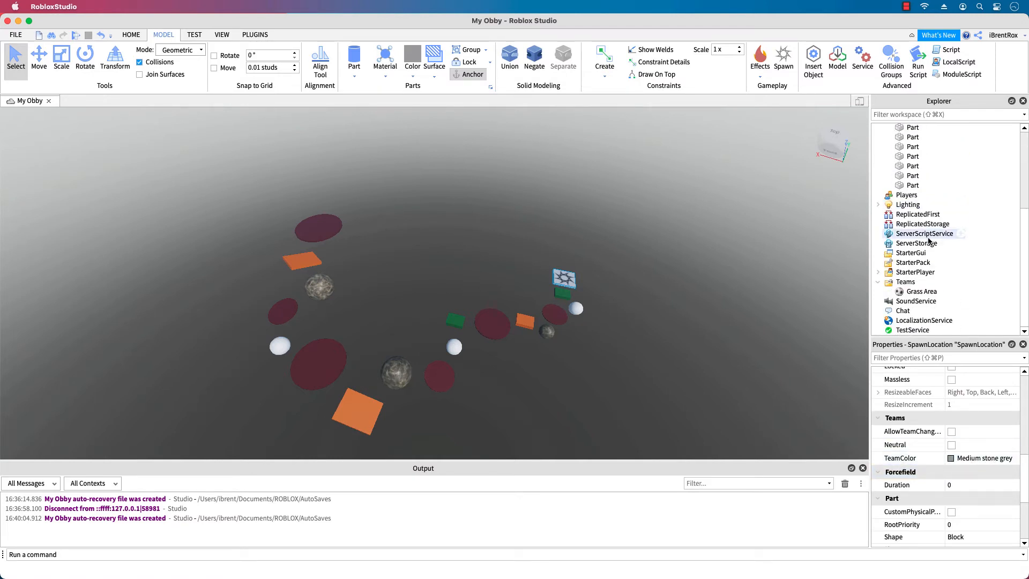
pyautogui.click(922, 291)
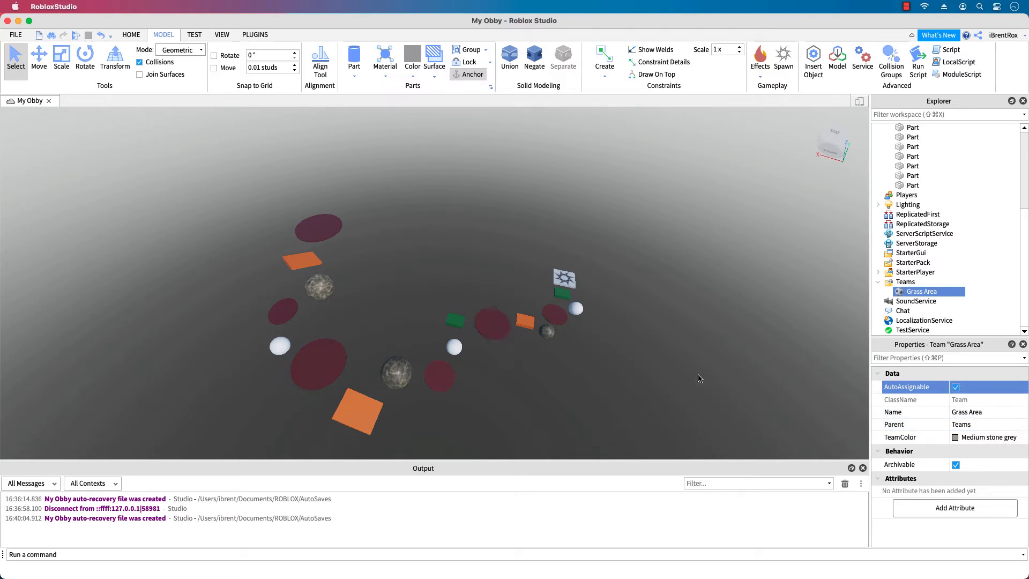
# Insert a second SpawnLocation into the Workspace and rename it SpawnLocation2
pyautogui.scroll(5, 950, 214)
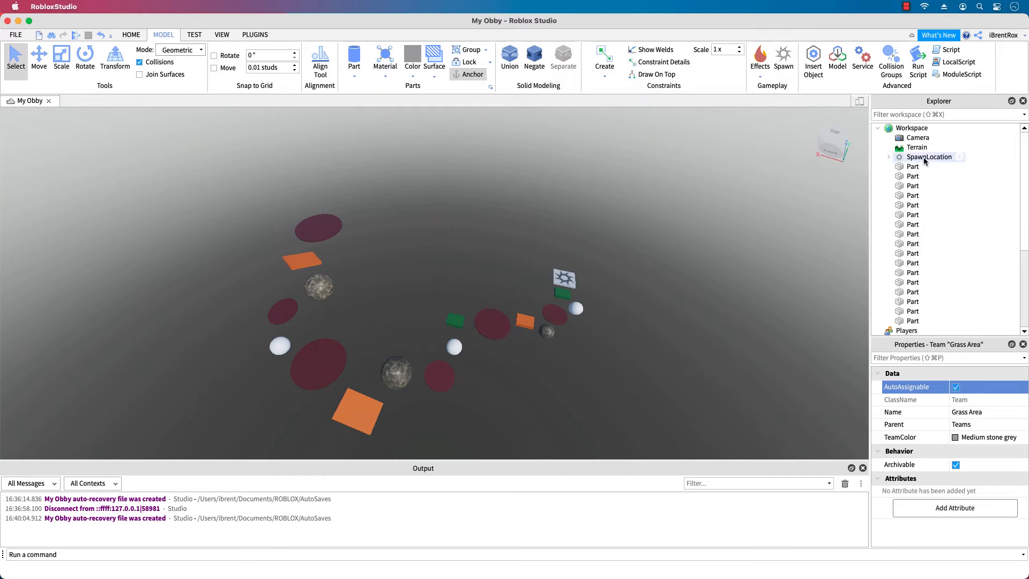
pyautogui.click(936, 129)
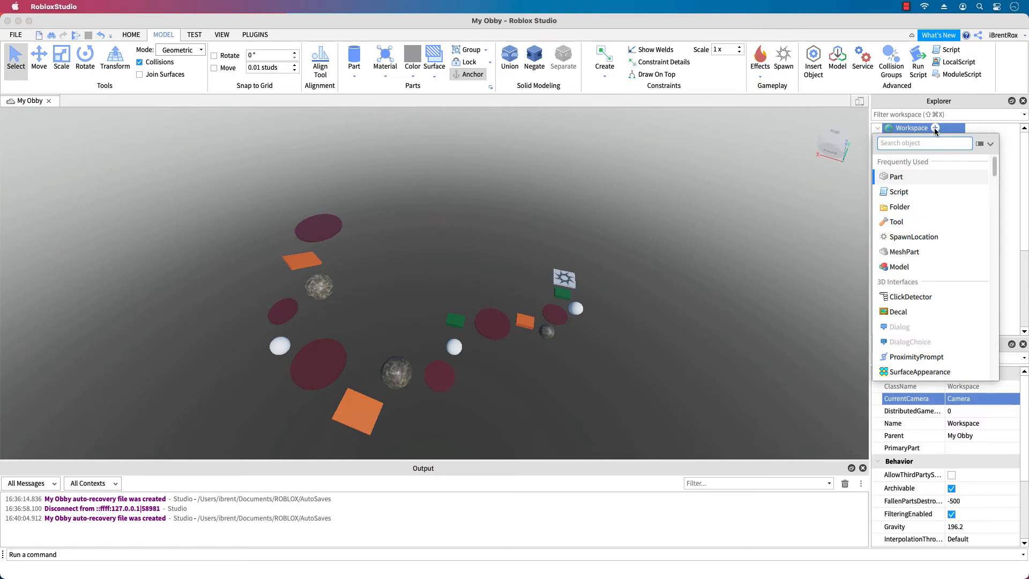
pyautogui.click(928, 237)
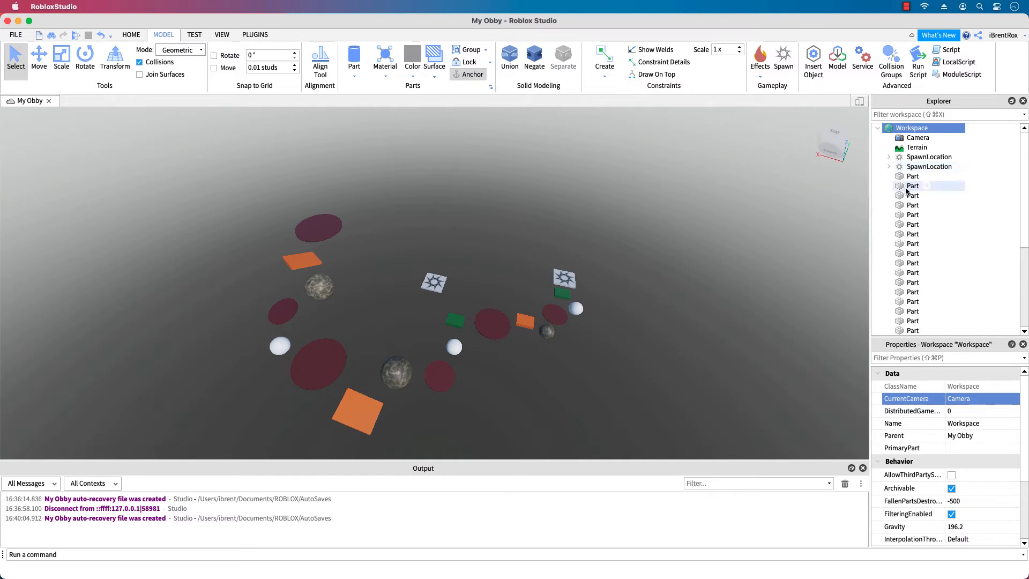
pyautogui.click(427, 290)
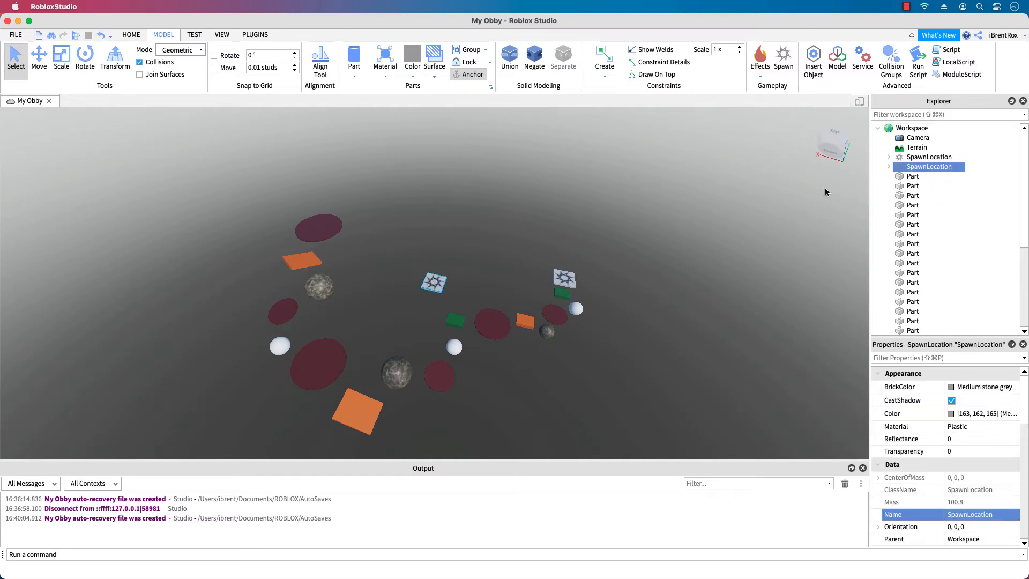
pyautogui.click(937, 168)
pyautogui.press('Right')
# Insert a Folder into the Workspace for organizing the course parts
pyautogui.click(913, 177)
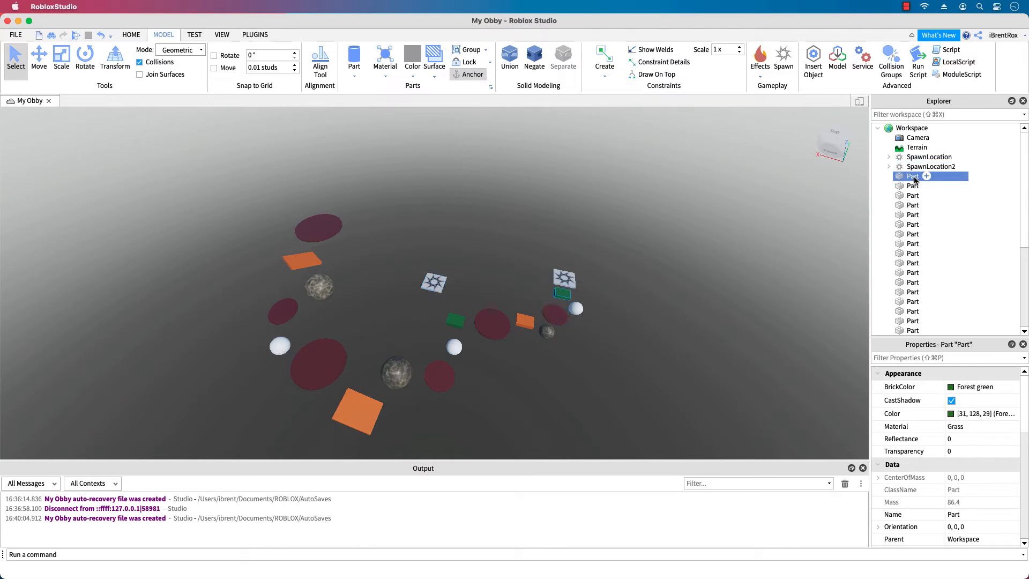
pyautogui.click(935, 128)
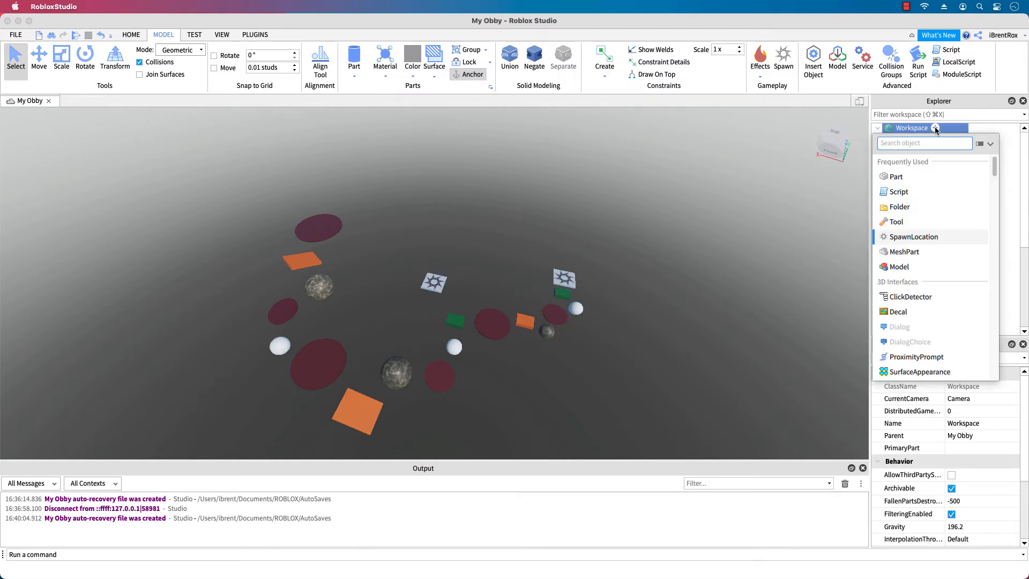
pyautogui.click(897, 208)
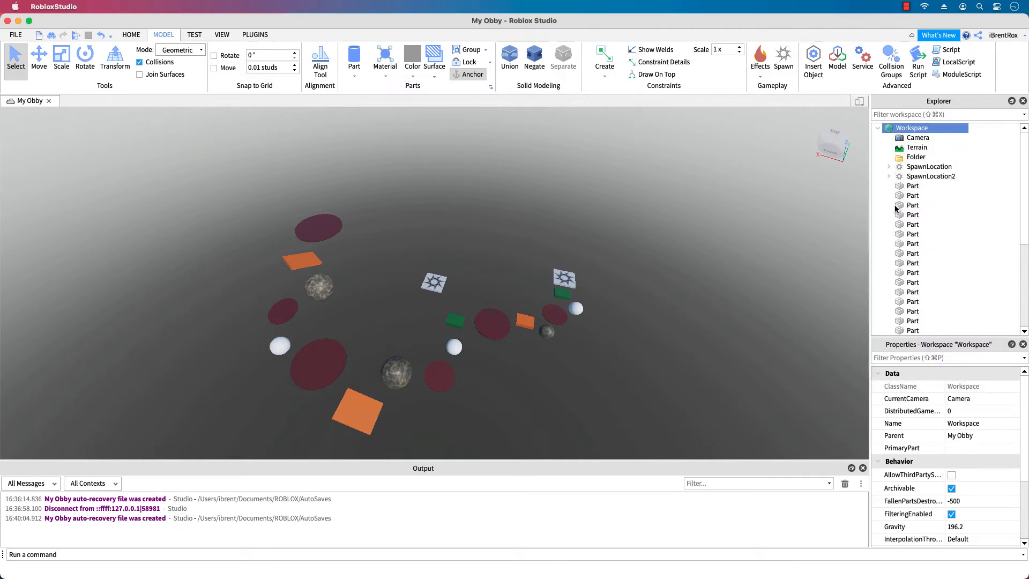
# Select five course parts near the first SpawnLocation, including the green, white, dark red and stone ones, and move them into the Folder
pyautogui.click(921, 187)
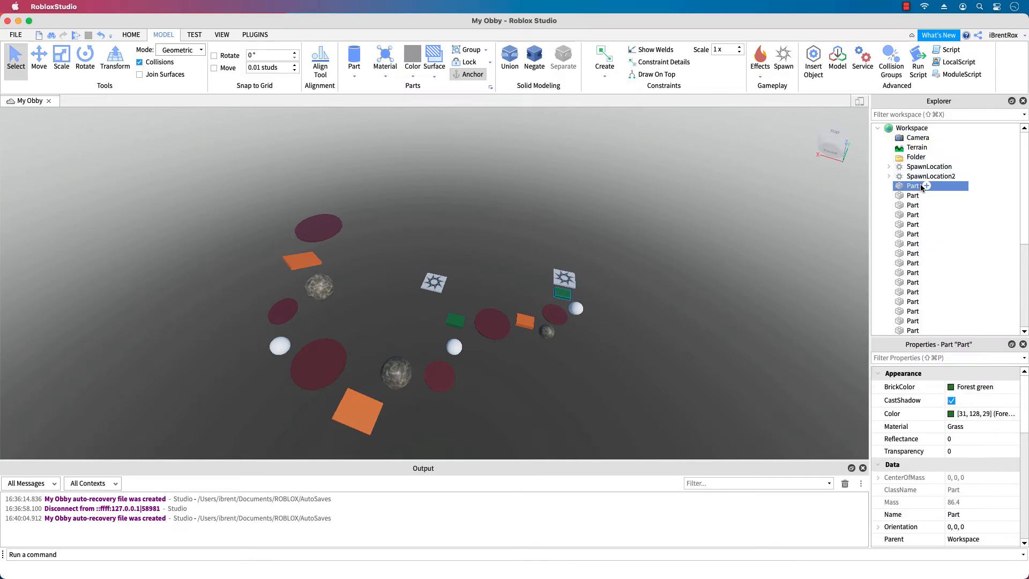
pyautogui.keyDown('shift'); pyautogui.click(576, 309); pyautogui.keyUp('shift')
pyautogui.keyDown('shift'); pyautogui.click(554, 315); pyautogui.keyUp('shift')
pyautogui.keyDown('shift'); pyautogui.click(531, 322); pyautogui.keyUp('shift')
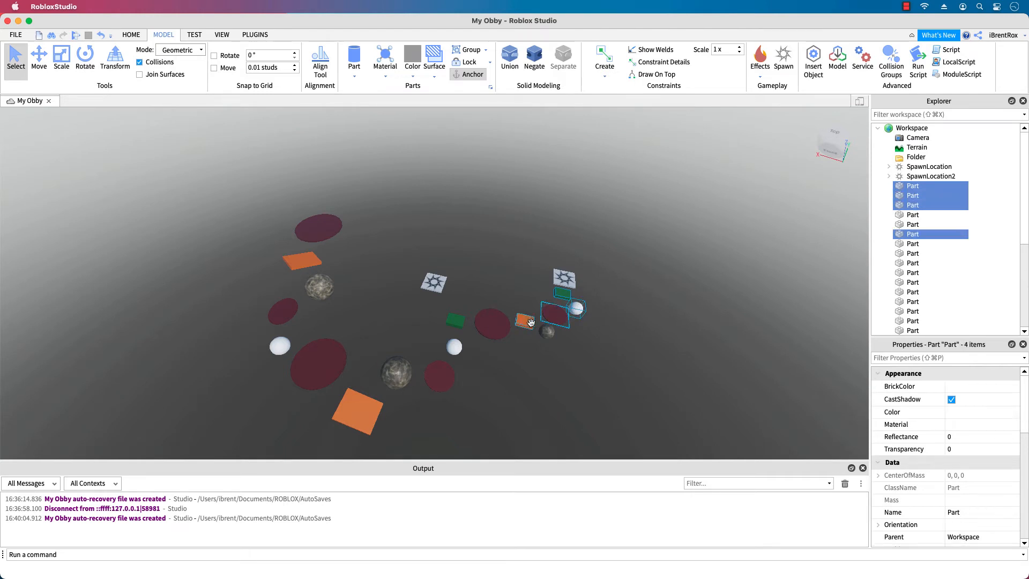
pyautogui.keyDown('shift'); pyautogui.click(543, 333); pyautogui.keyUp('shift')
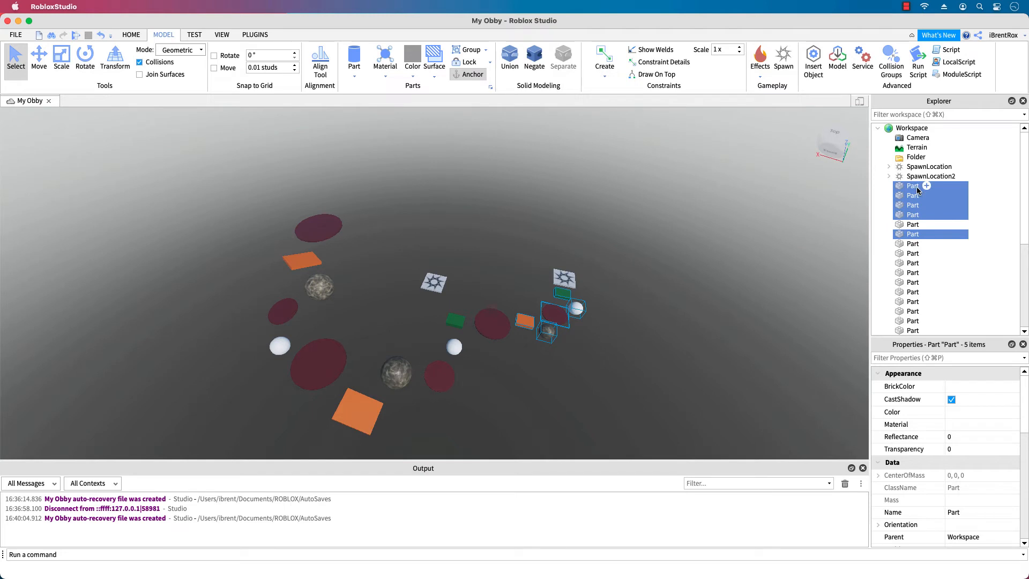
pyautogui.moveTo(918, 190); pyautogui.dragTo(918, 158)
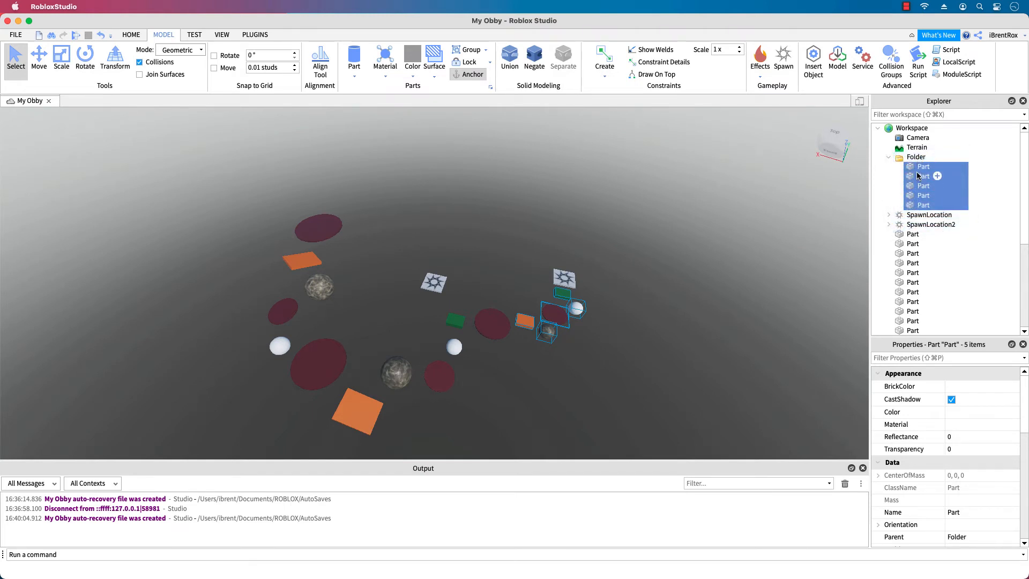
# Rename the folder to Grass Area Parts and check its contents by collapsing and expanding it
pyautogui.click(917, 156)
pyautogui.click(916, 157)
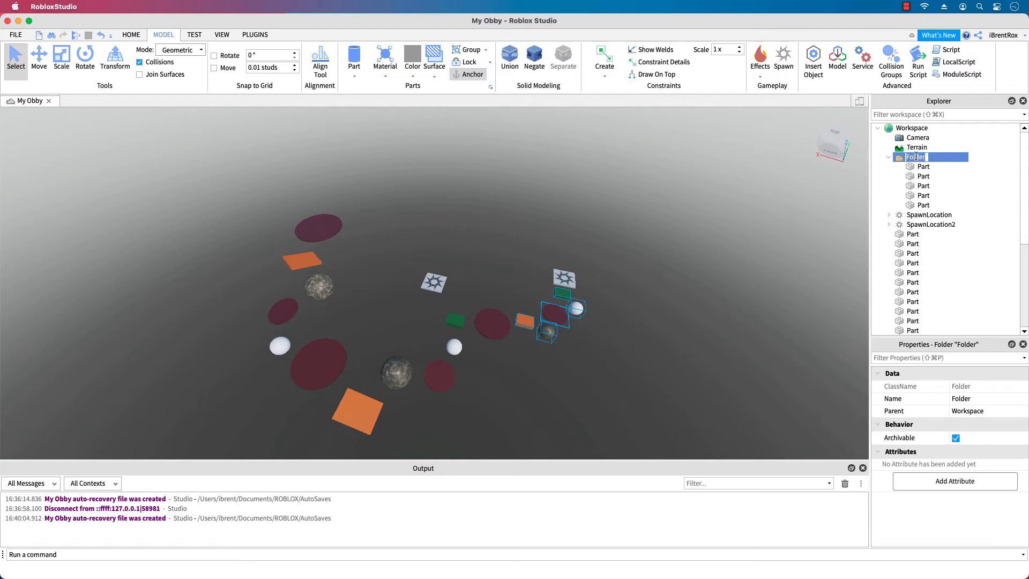
pyautogui.write('Te')
pyautogui.write('ss Area Part')
pyautogui.press('Return')
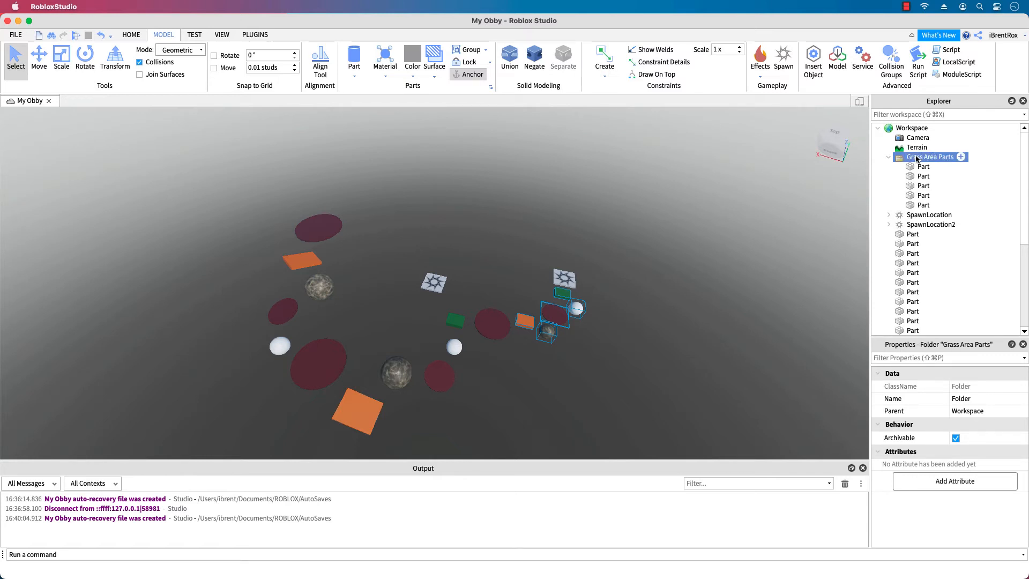
pyautogui.click(889, 157)
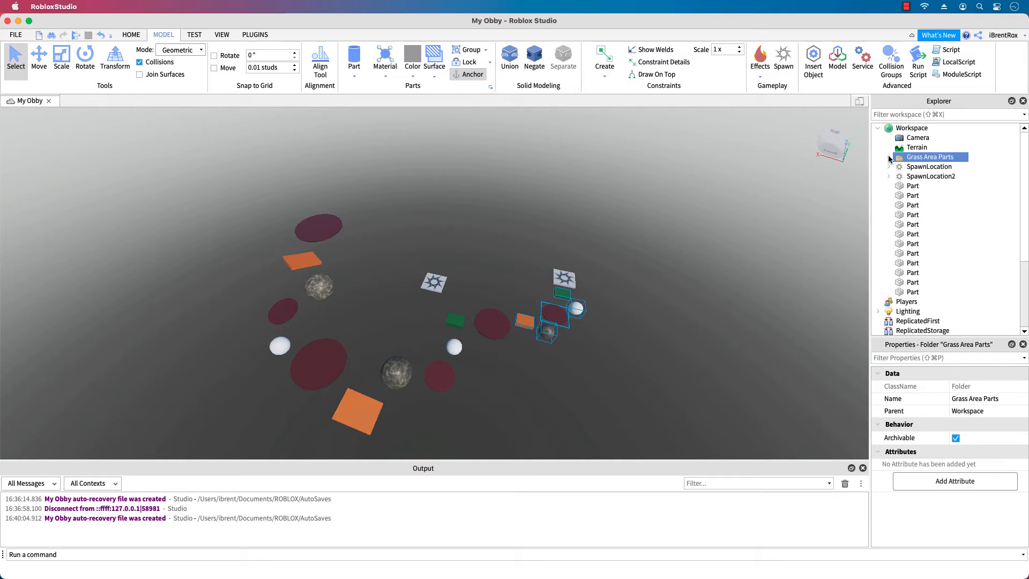
pyautogui.click(889, 157)
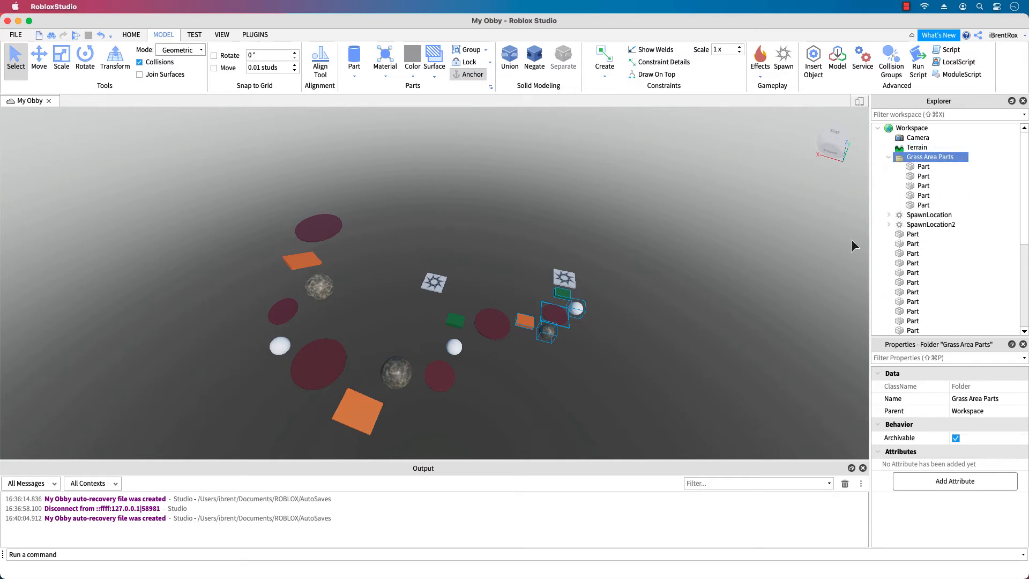
pyautogui.click(889, 157)
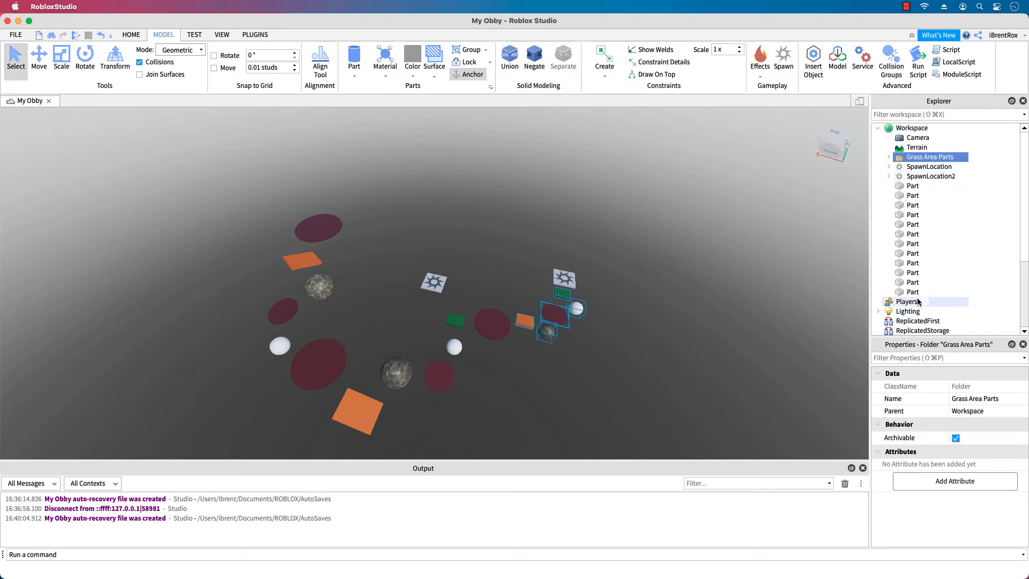
pyautogui.click(890, 158)
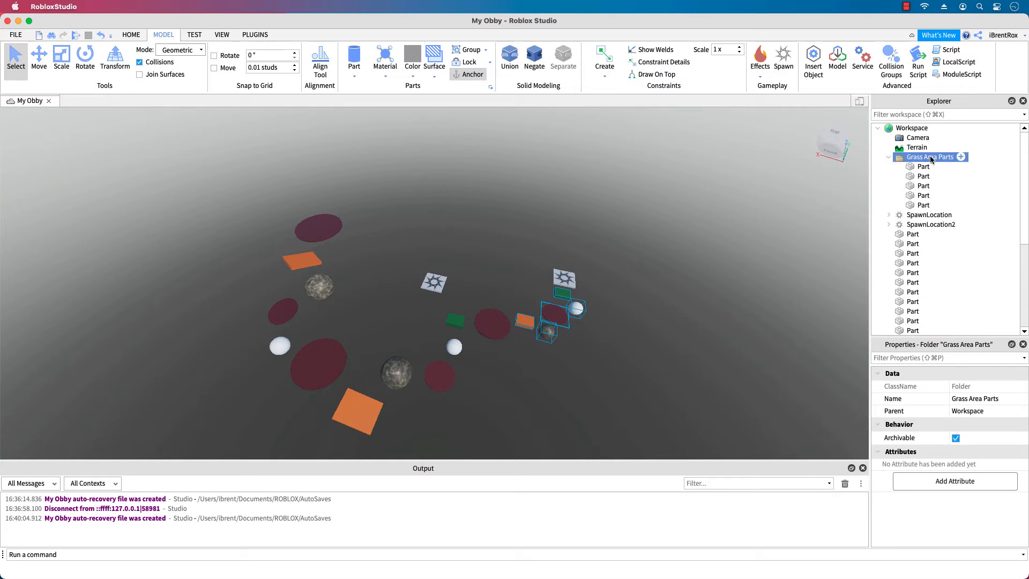
# Move SpawnLocation2 from the open space onto the dark red disc between the orange block and the second green block
pyautogui.click(916, 225)
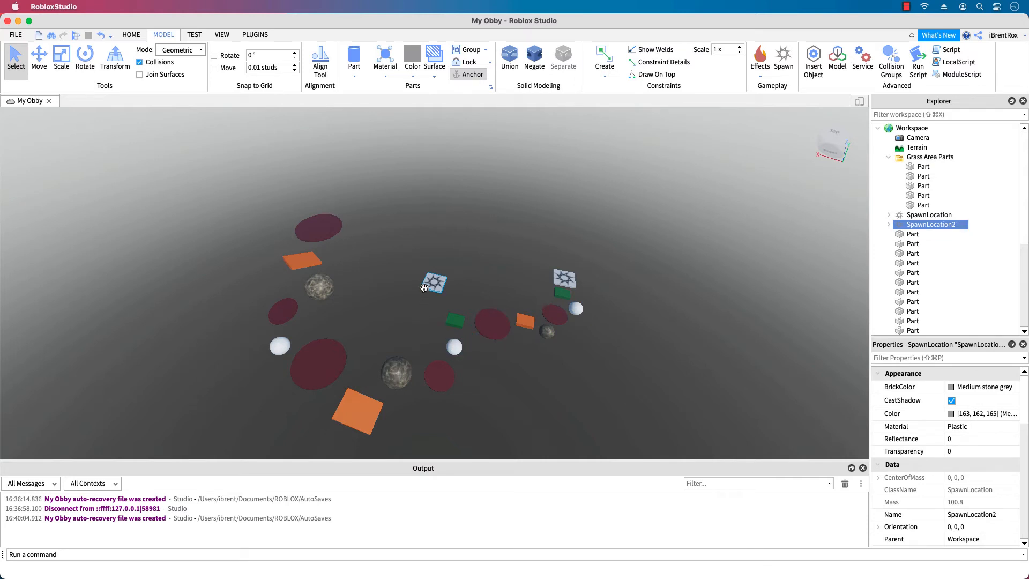
pyautogui.press('f')
pyautogui.scroll(-5, 478, 333)
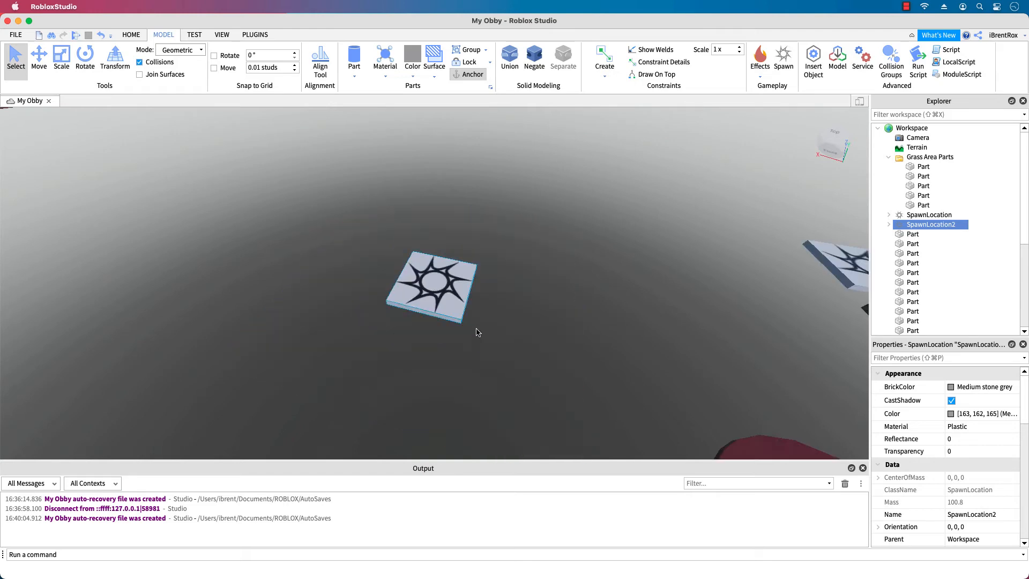
pyautogui.scroll(-4, 478, 332)
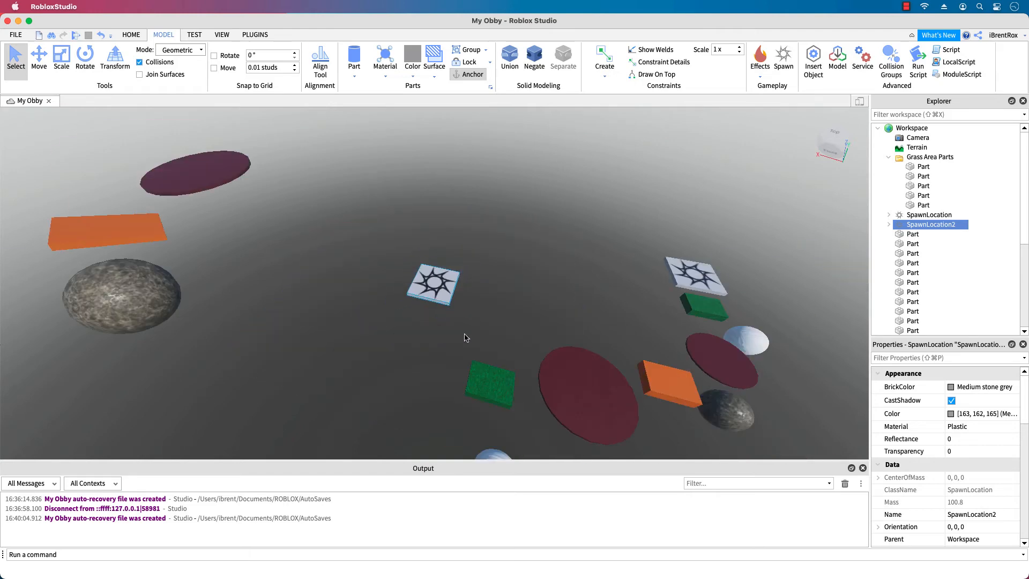
pyautogui.moveTo(406, 341); pyautogui.dragTo(406, 341, button='right')
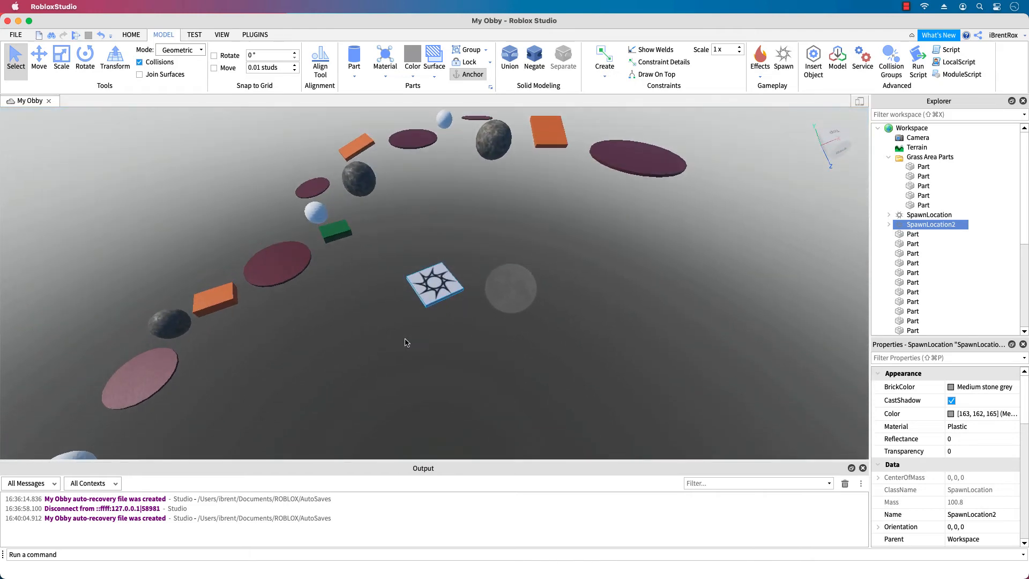
pyautogui.moveTo(574, 282); pyautogui.dragTo(546, 280, button='right')
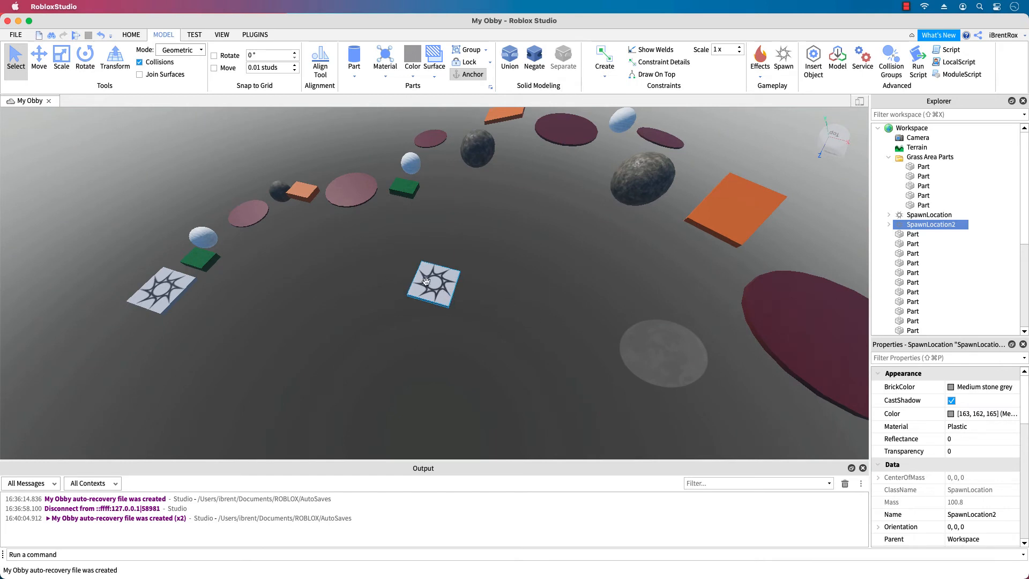
pyautogui.press('super+2')
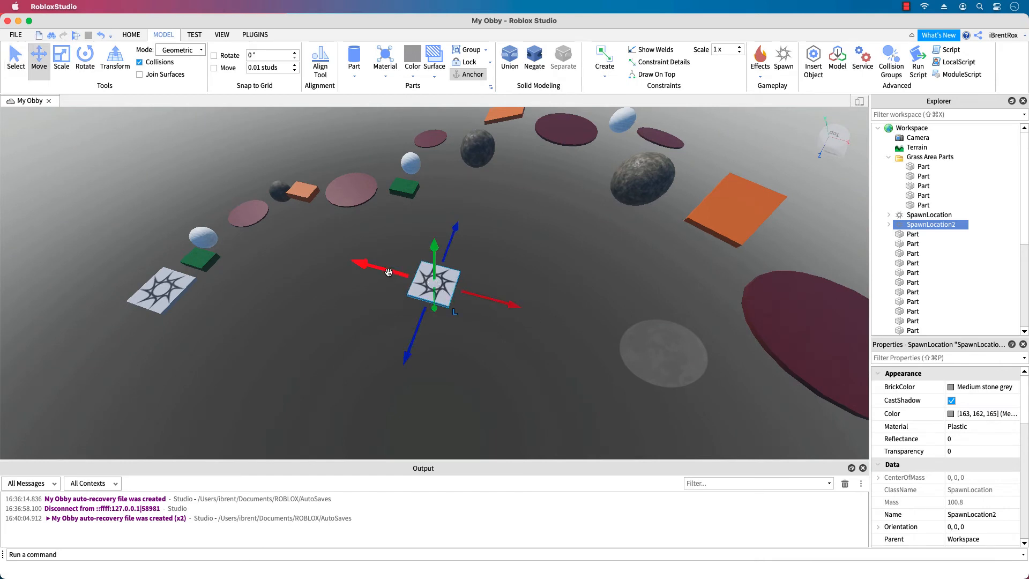
pyautogui.moveTo(389, 272); pyautogui.dragTo(316, 252)
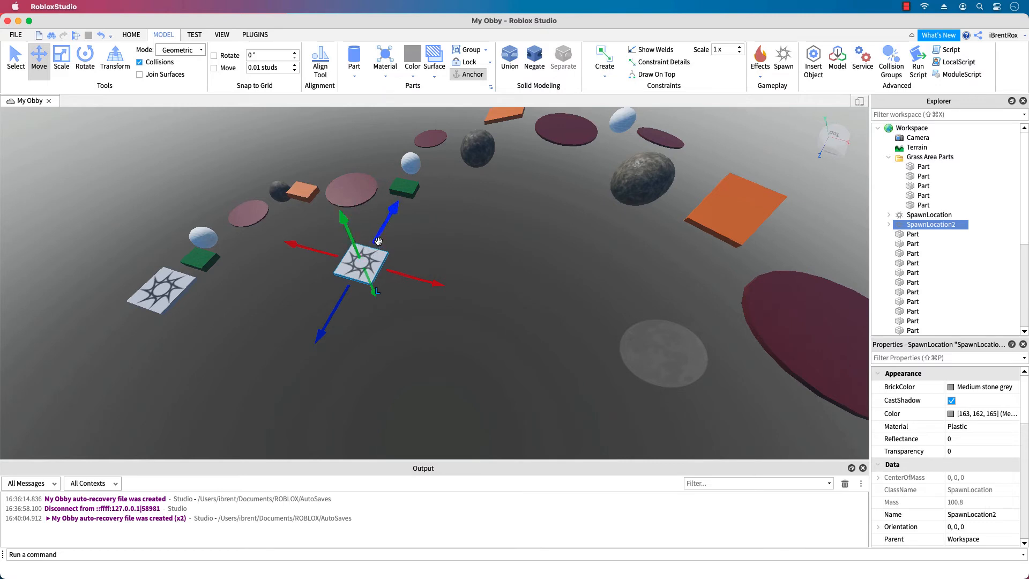
pyautogui.moveTo(379, 241); pyautogui.dragTo(374, 183)
pyautogui.moveTo(358, 266); pyautogui.dragTo(330, 250, button='right')
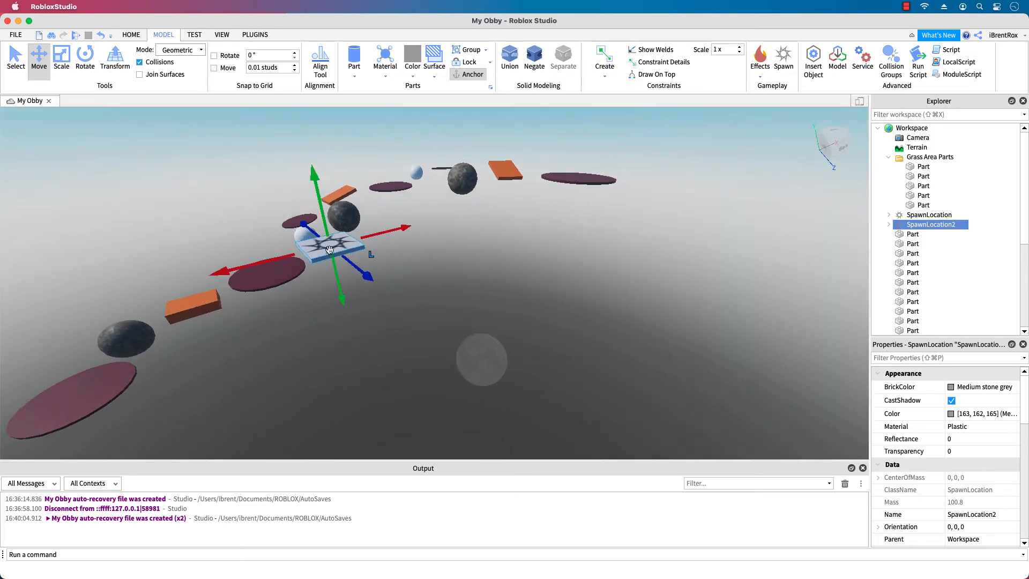
pyautogui.moveTo(330, 250); pyautogui.dragTo(260, 277)
pyautogui.scroll(5, 295, 307)
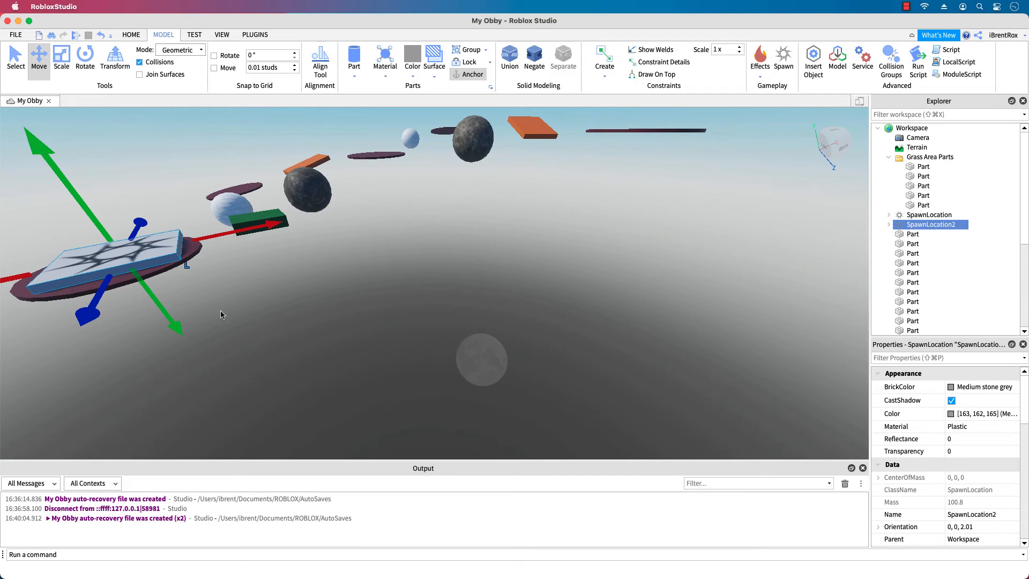
# Nudge SpawnLocation2 slightly along its blue axis to adjust its placement on the dark red disc
pyautogui.moveTo(220, 311); pyautogui.dragTo(225, 313, button='right')
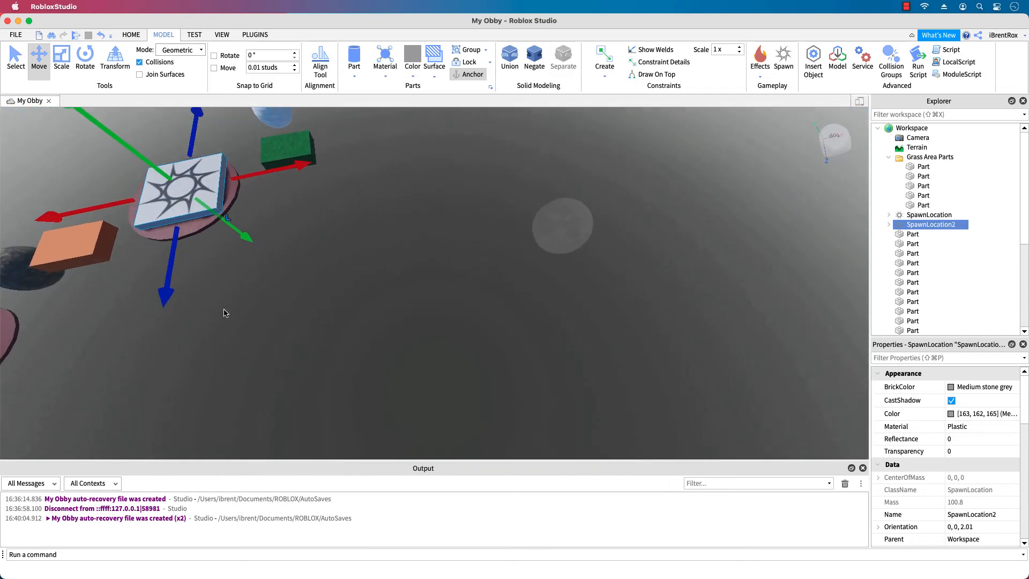
pyautogui.moveTo(129, 280); pyautogui.dragTo(128, 280, button='right')
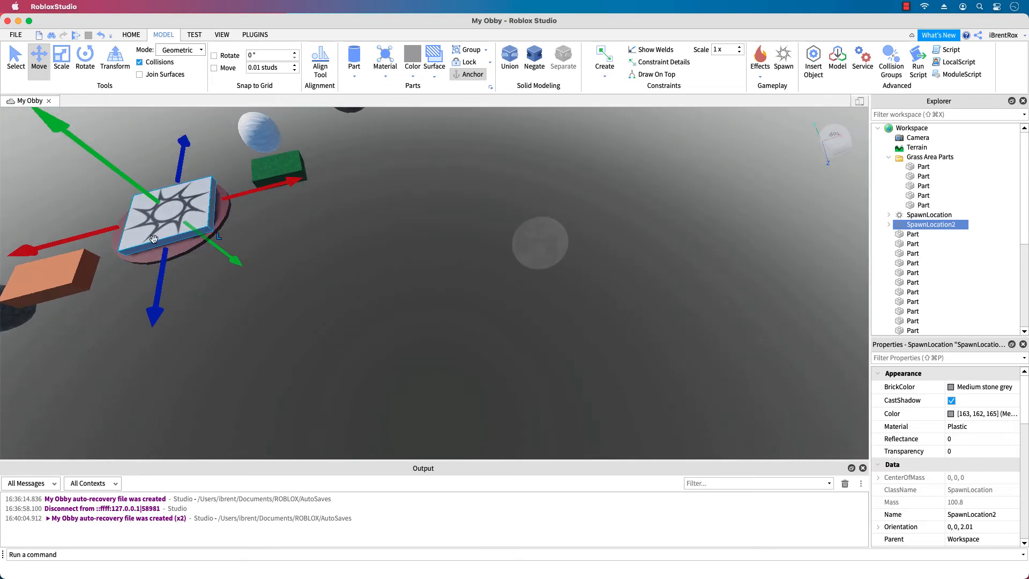
pyautogui.press('f')
pyautogui.scroll(-4, 374, 296)
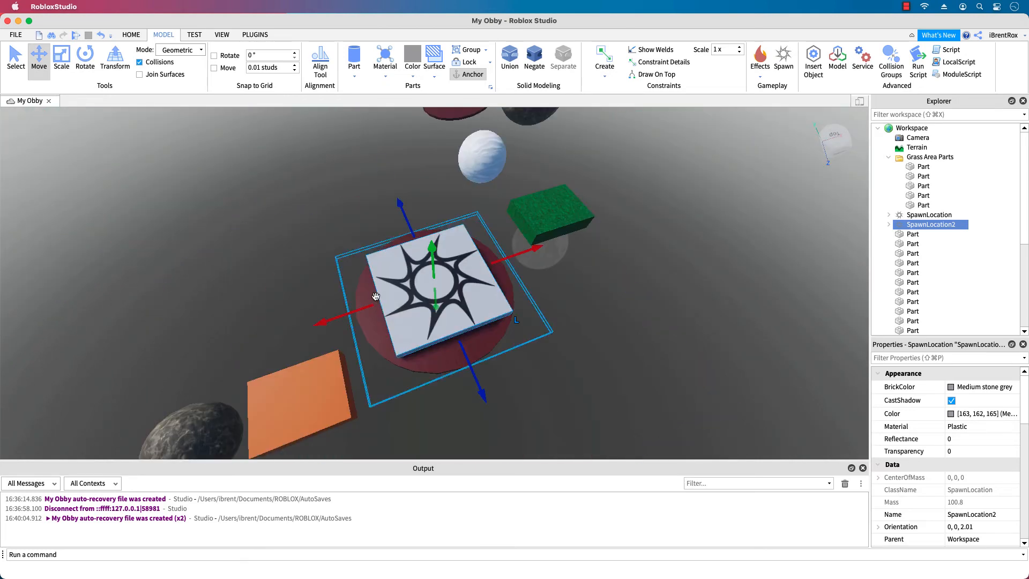
pyautogui.moveTo(454, 424); pyautogui.dragTo(454, 424, button='right')
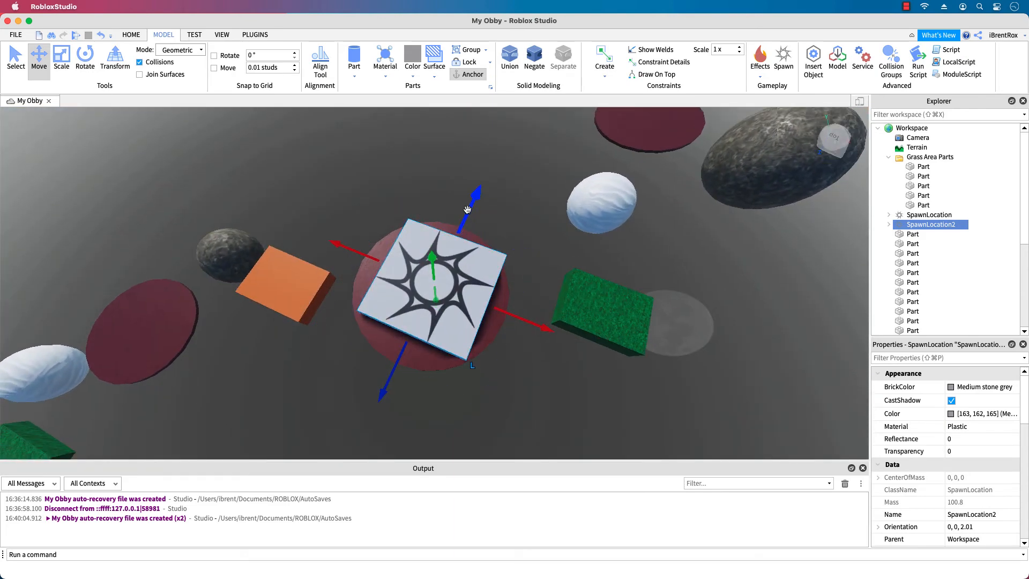
pyautogui.moveTo(468, 210); pyautogui.dragTo(469, 214)
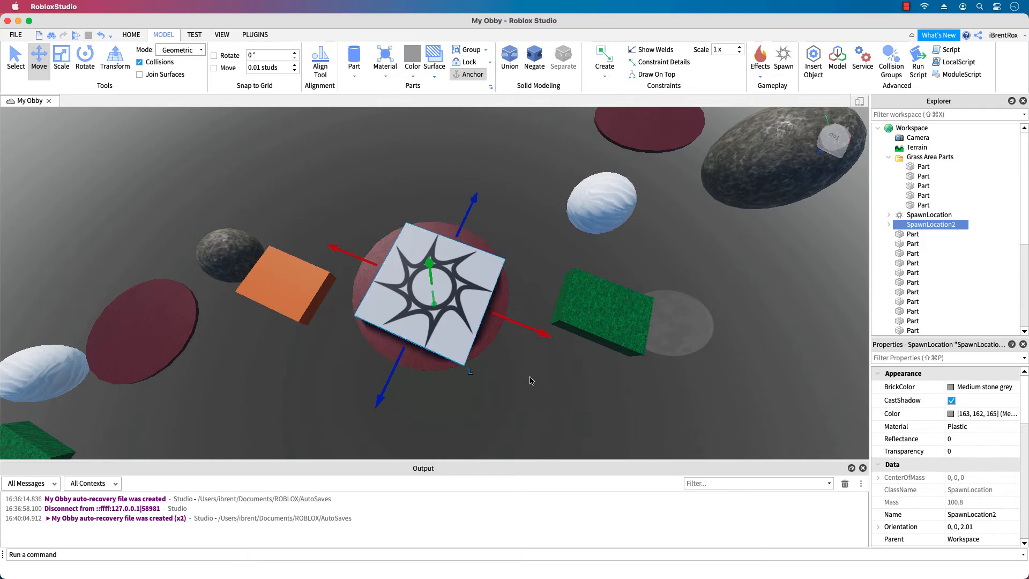
pyautogui.moveTo(580, 403); pyautogui.dragTo(580, 404, button='right')
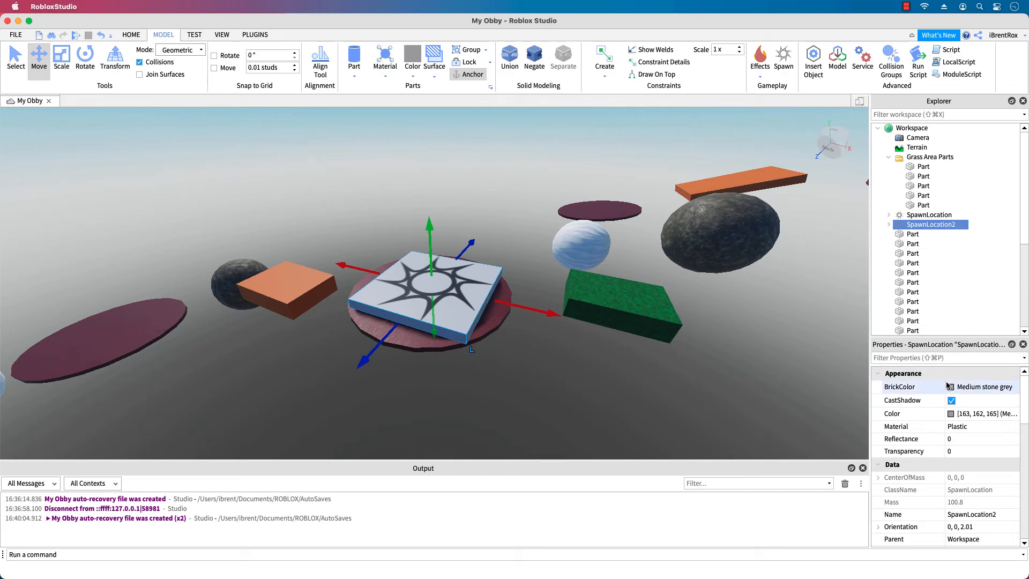
# Configure SpawnLocation2's team settings with Neutral off, AllowTeamChangeOnTouch on and TeamColor Light reddish violet
pyautogui.scroll(-10, 950, 416)
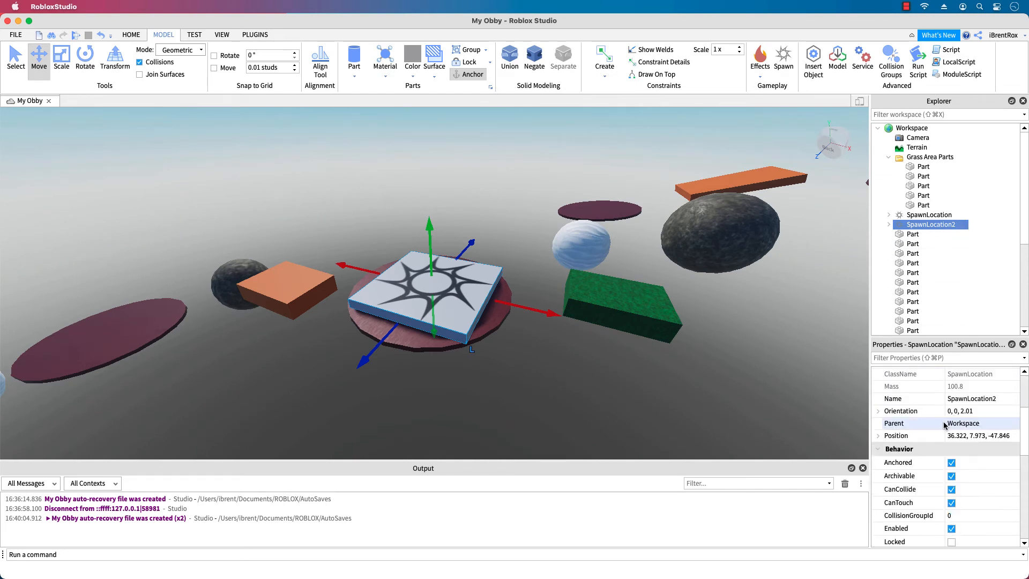
pyautogui.scroll(-2, 937, 433)
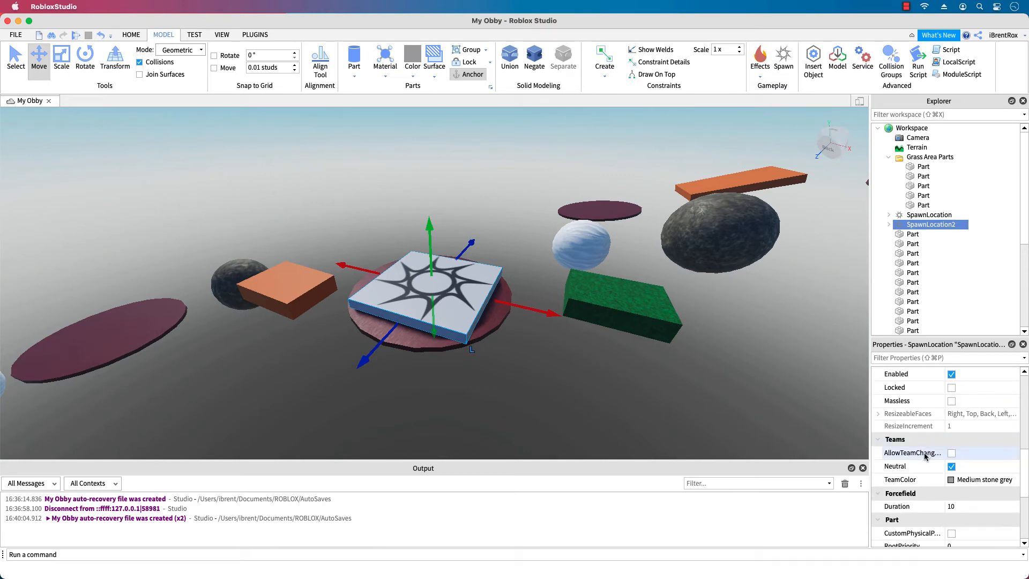
pyautogui.click(951, 467)
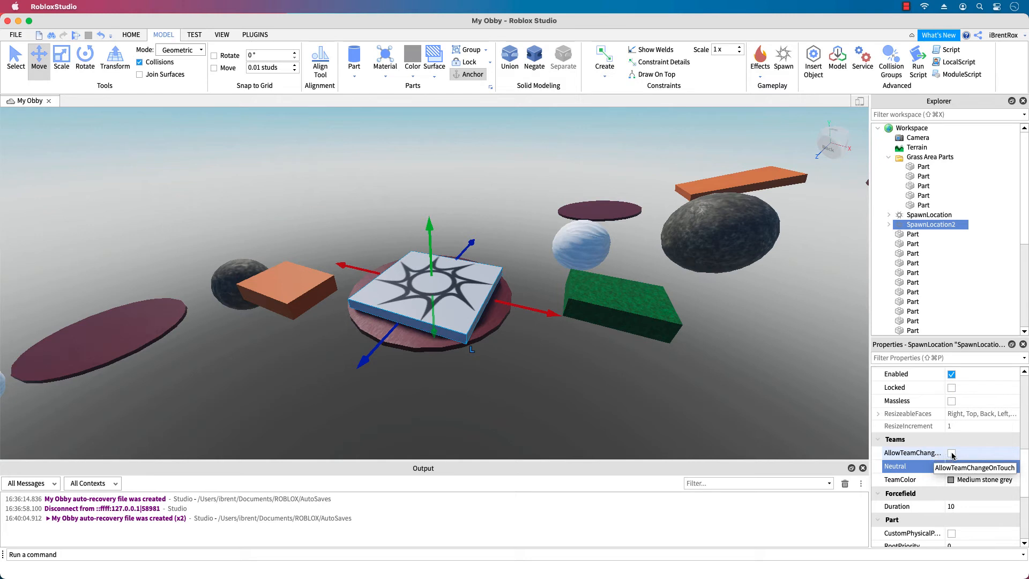
pyautogui.click(952, 453)
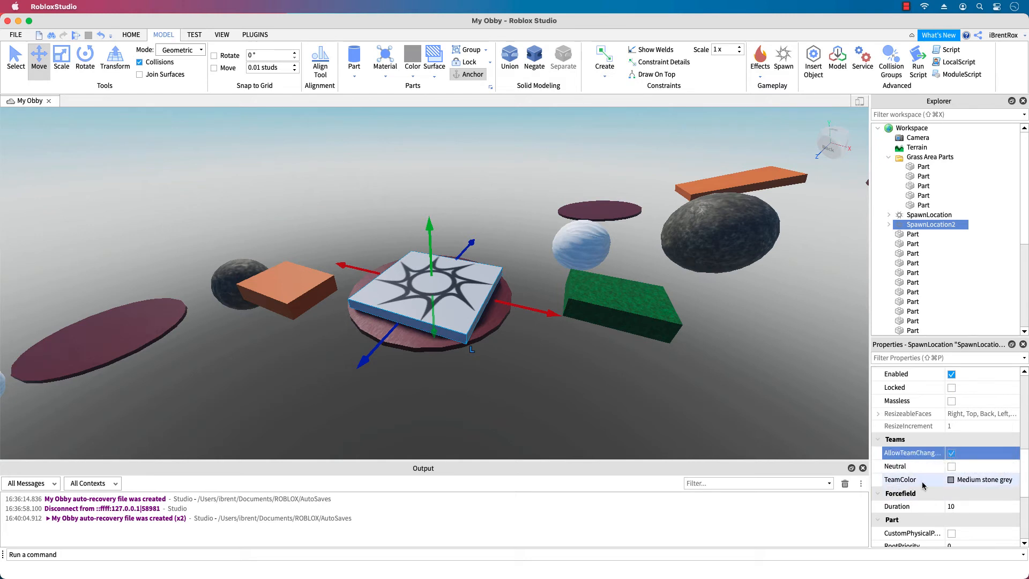
pyautogui.click(952, 481)
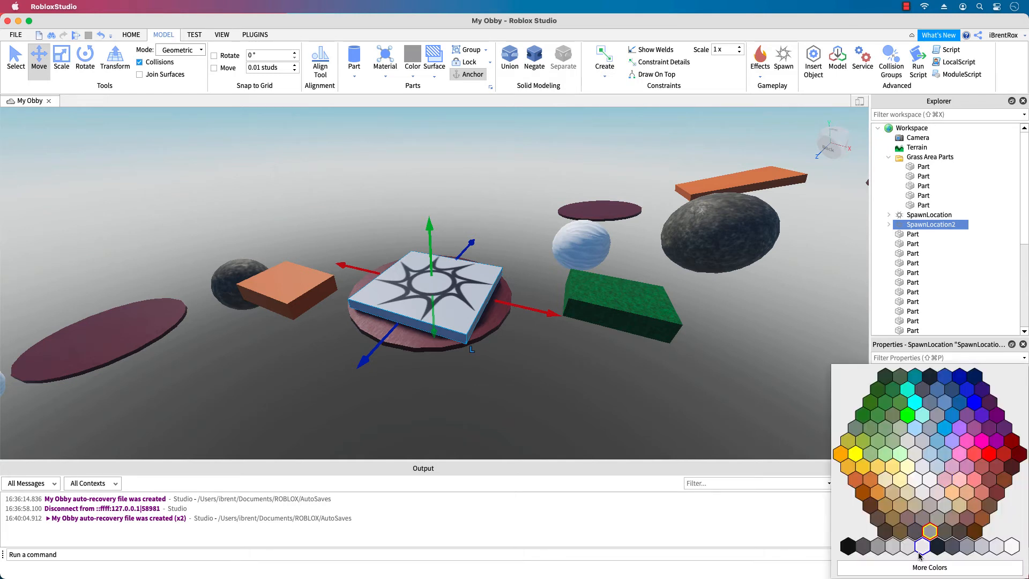
pyautogui.click(945, 481)
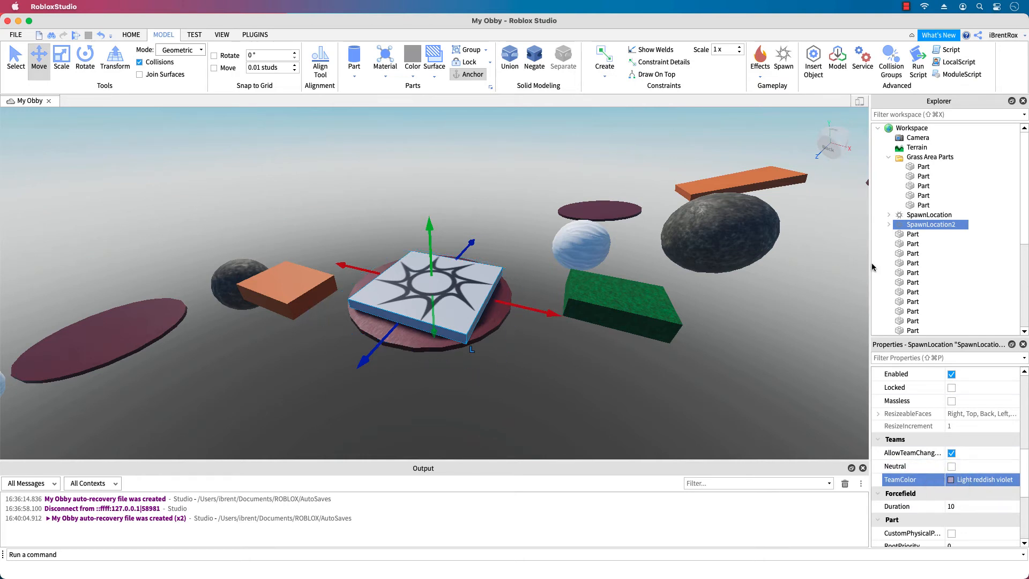
# Add a second team named Tall Redwoods to Teams and set its TeamColor to Light reddish violet
pyautogui.scroll(-10, 922, 247)
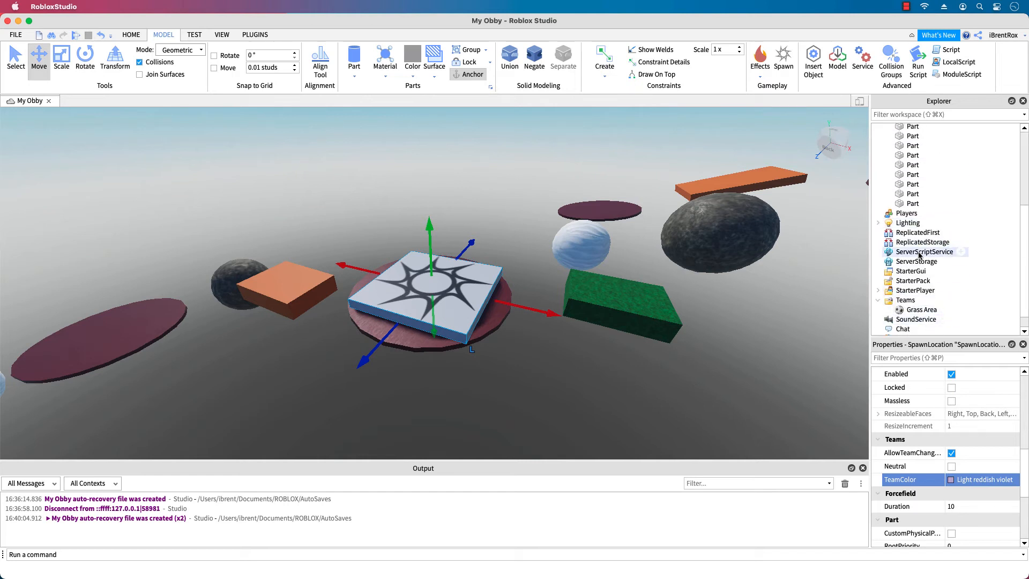
pyautogui.click(923, 301)
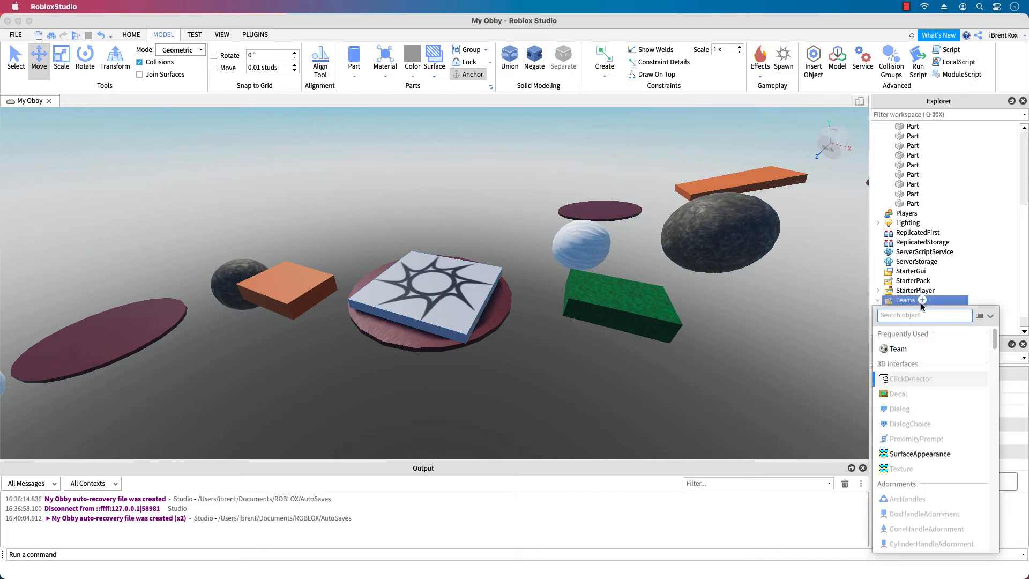
pyautogui.click(898, 348)
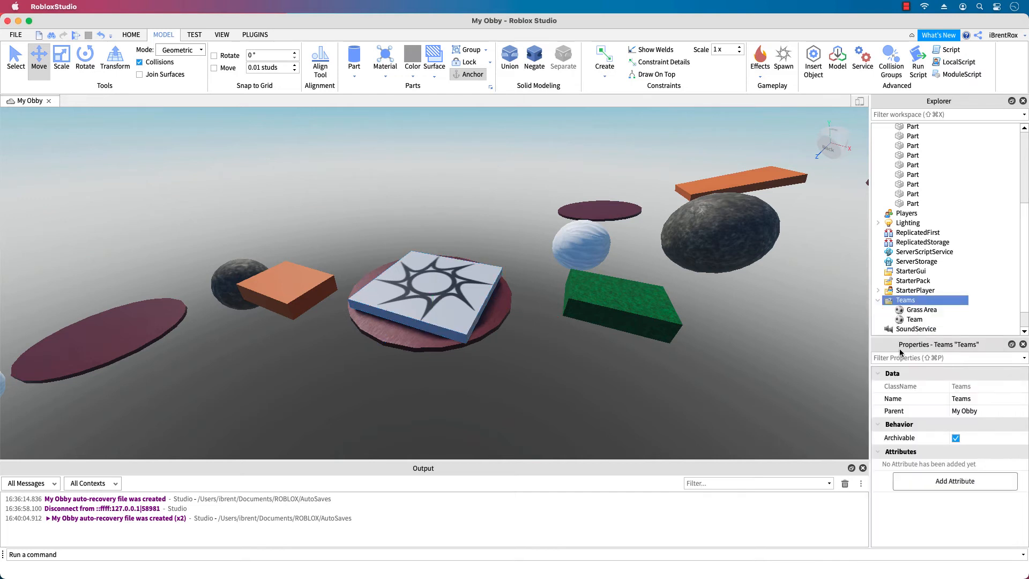
pyautogui.click(917, 320)
pyautogui.doubleClick(917, 320)
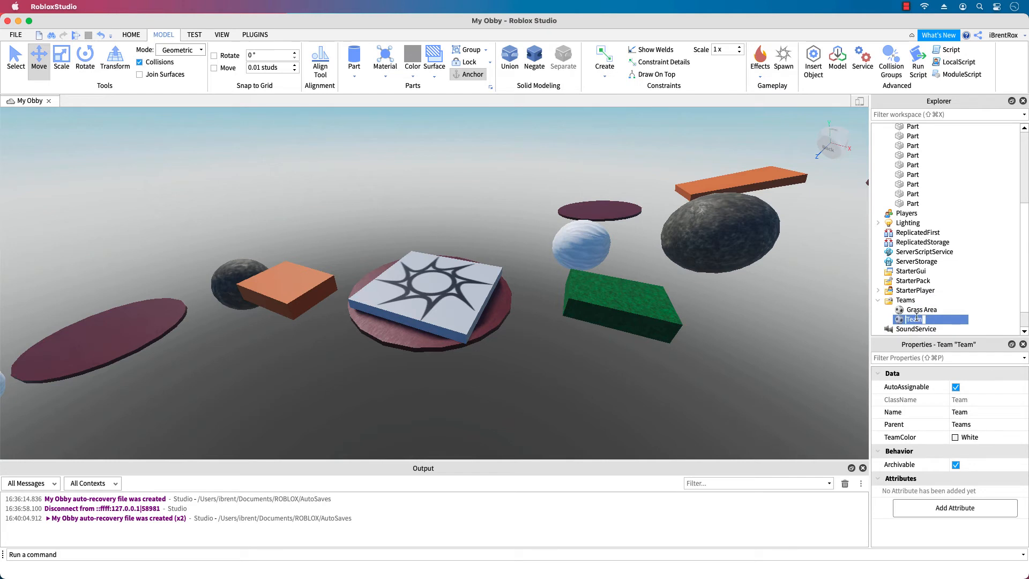
pyautogui.write('Tall Redwoods')
pyautogui.press('Return')
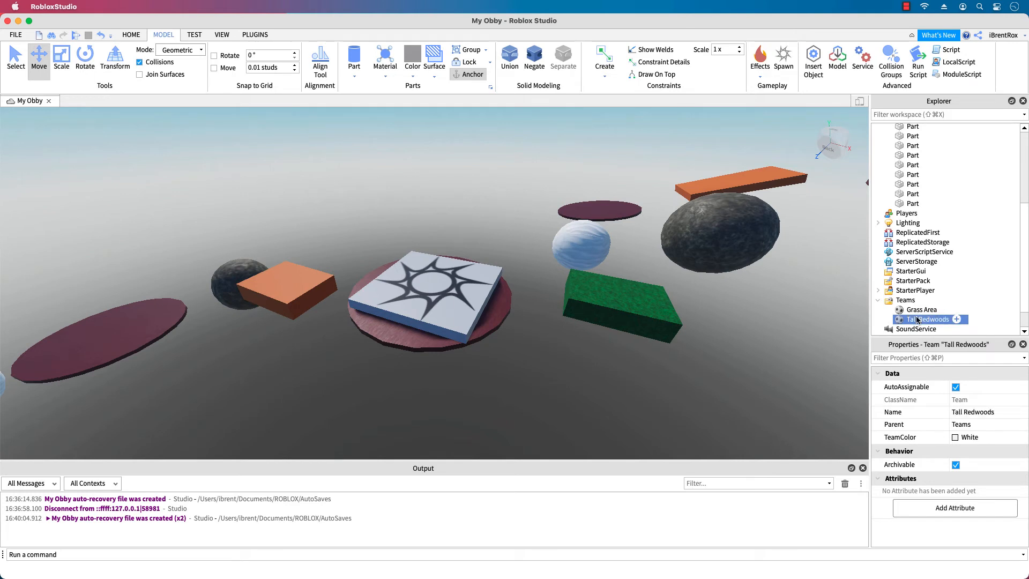
pyautogui.click(956, 438)
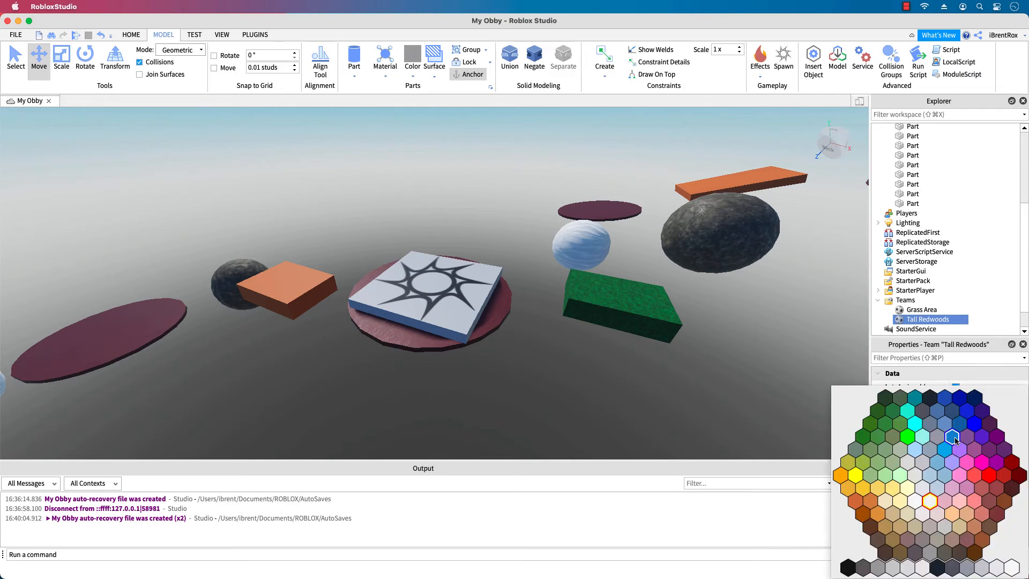
pyautogui.click(946, 502)
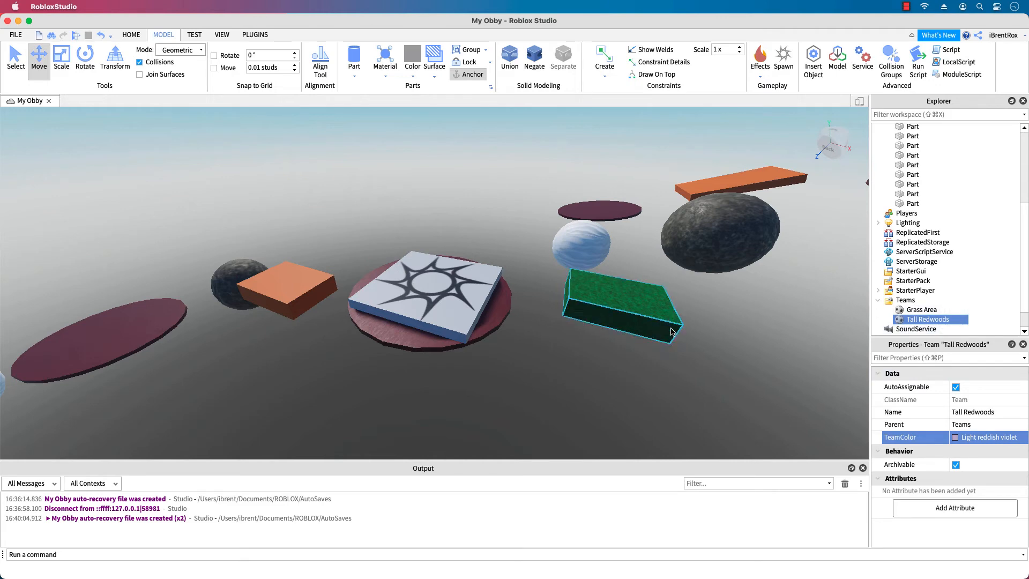
pyautogui.moveTo(791, 298); pyautogui.dragTo(790, 298, button='right')
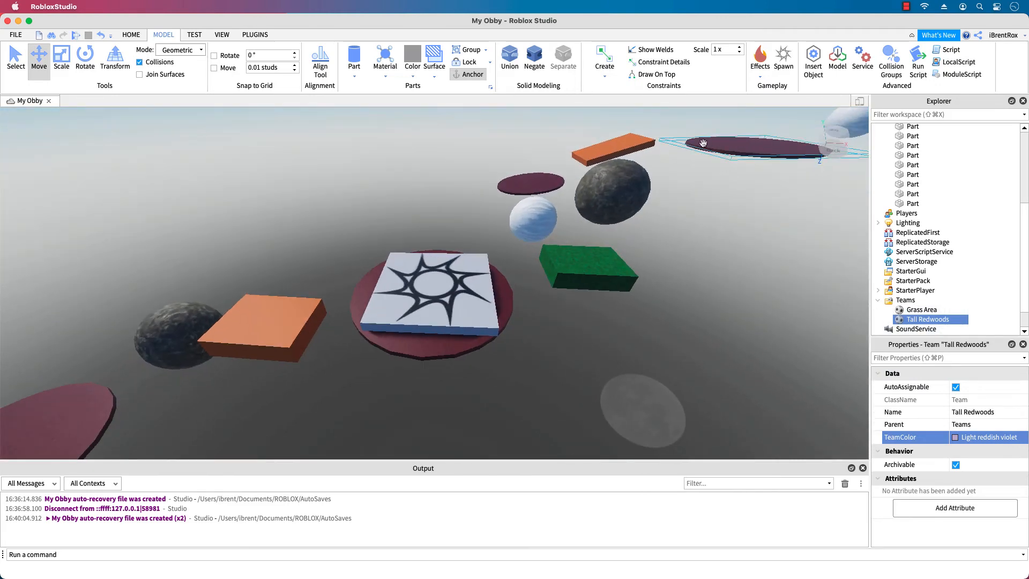
pyautogui.click(608, 152)
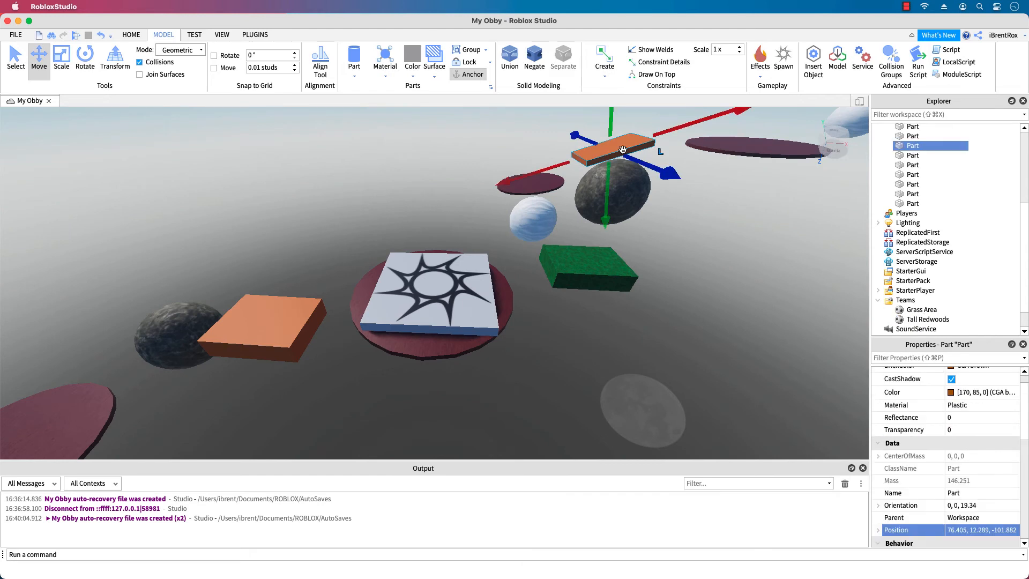
pyautogui.keyDown('shift'); pyautogui.click(630, 193); pyautogui.keyUp('shift')
pyautogui.keyDown('shift'); pyautogui.click(529, 205); pyautogui.keyUp('shift')
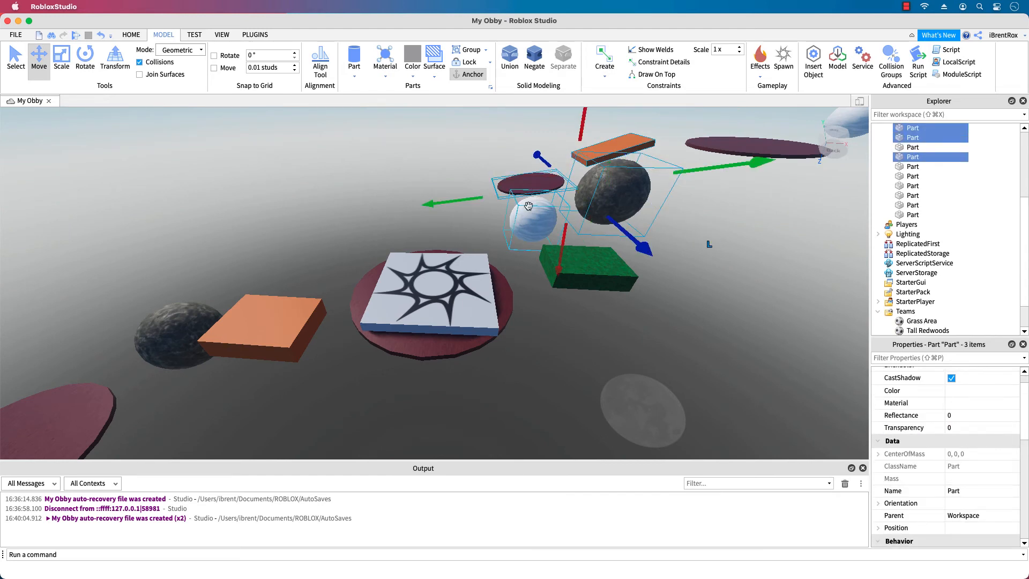
pyautogui.keyDown('shift'); pyautogui.click(529, 229); pyautogui.keyUp('shift')
pyautogui.keyDown('shift'); pyautogui.click(603, 270); pyautogui.keyUp('shift')
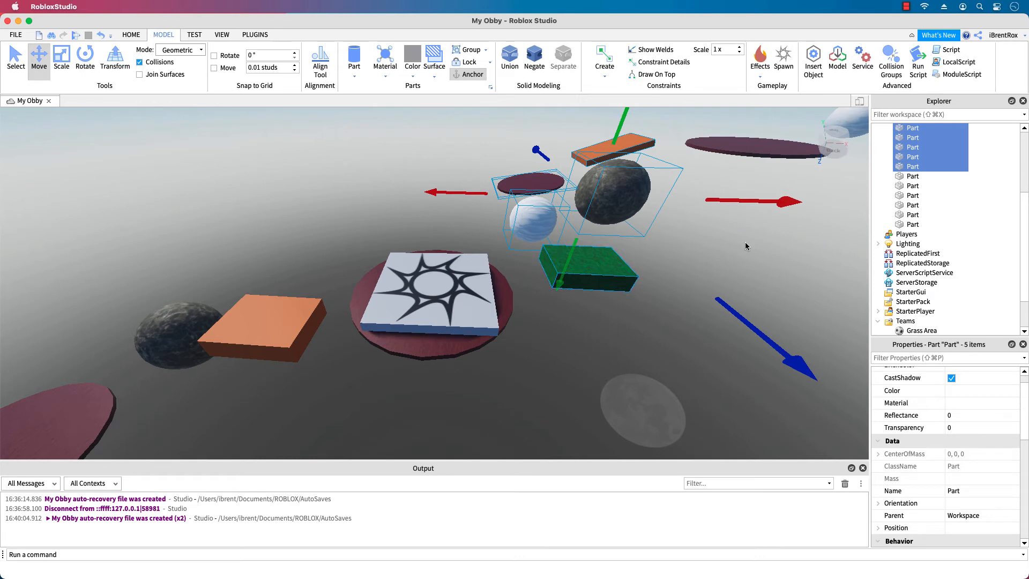
# Insert a folder into the Workspace and rename it Tall Redwoods Parts
pyautogui.scroll(5, 985, 200)
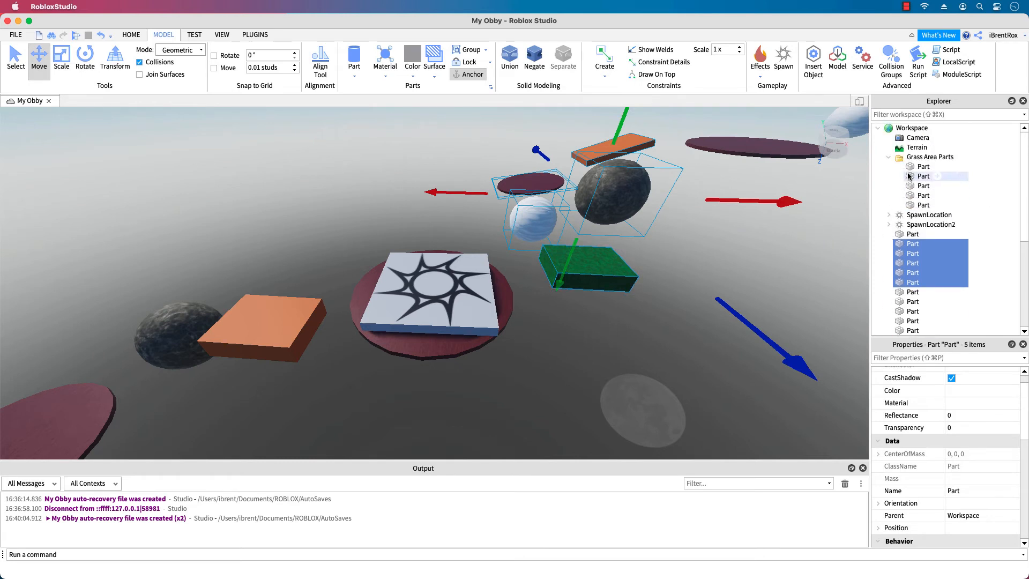
pyautogui.click(937, 128)
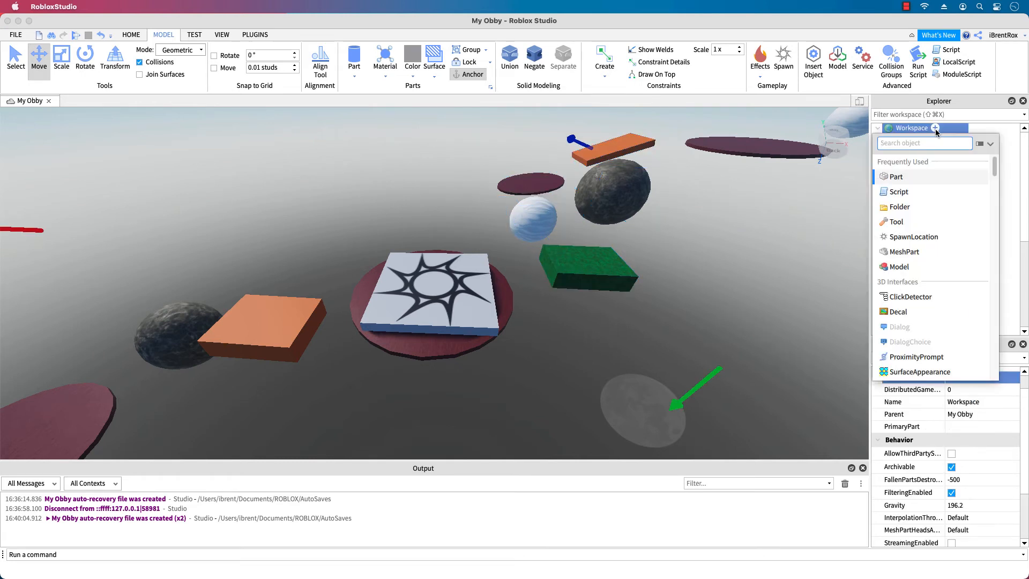
pyautogui.click(905, 205)
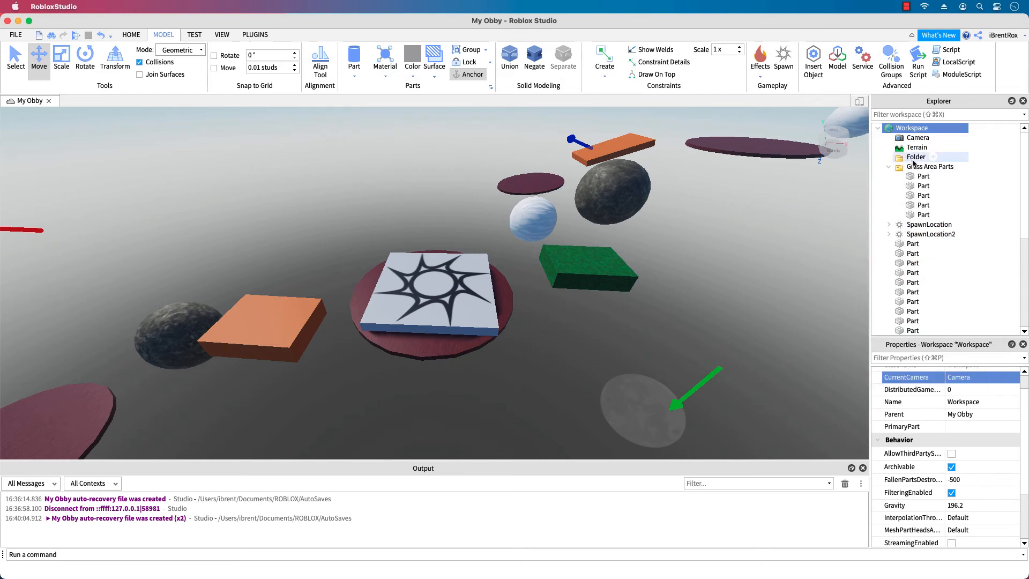
pyautogui.click(913, 159)
pyautogui.click(915, 157)
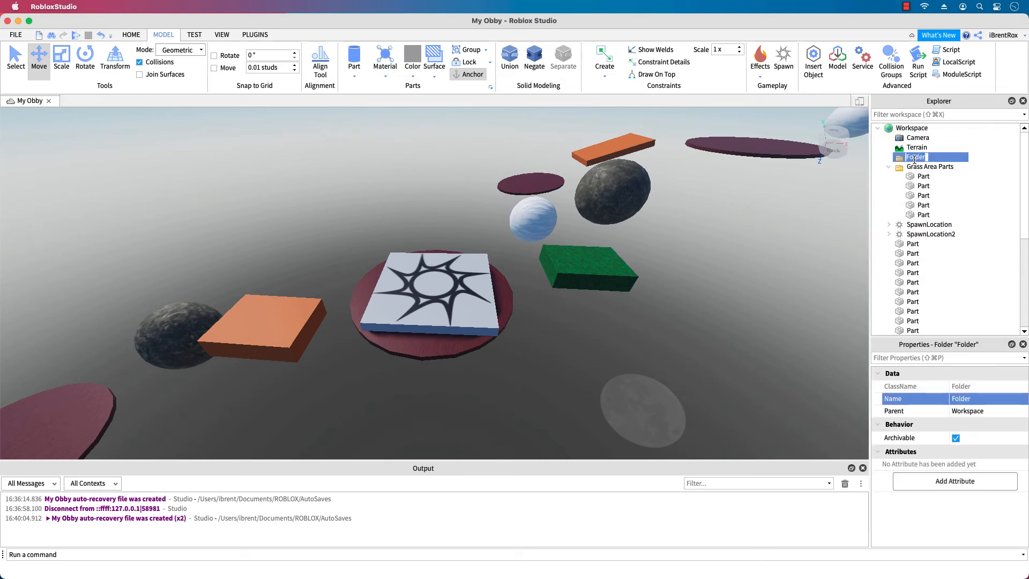
pyautogui.write('Tall Redwoods Parts')
pyautogui.press('Return')
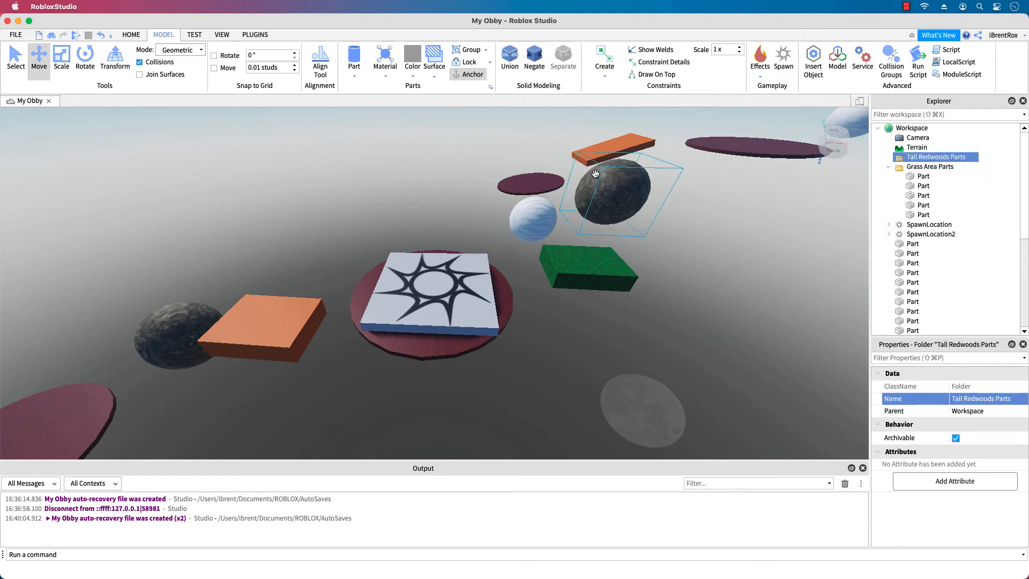
# Move the five parts from the second green block to the far orange plank into Tall Redwoods Parts, and collapse both part folders
pyautogui.click(613, 146)
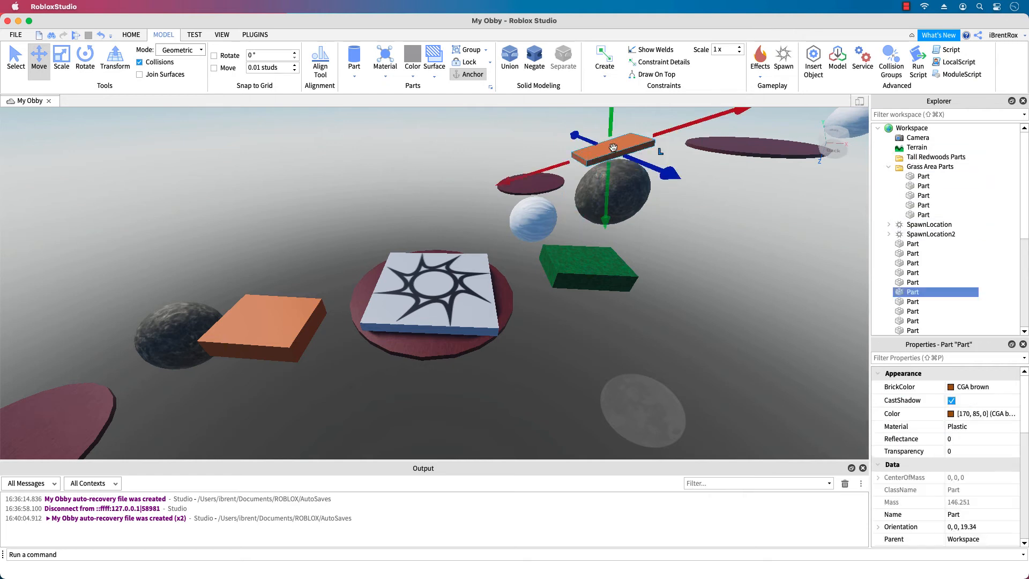
pyautogui.keyDown('shift'); pyautogui.click(619, 194); pyautogui.keyUp('shift')
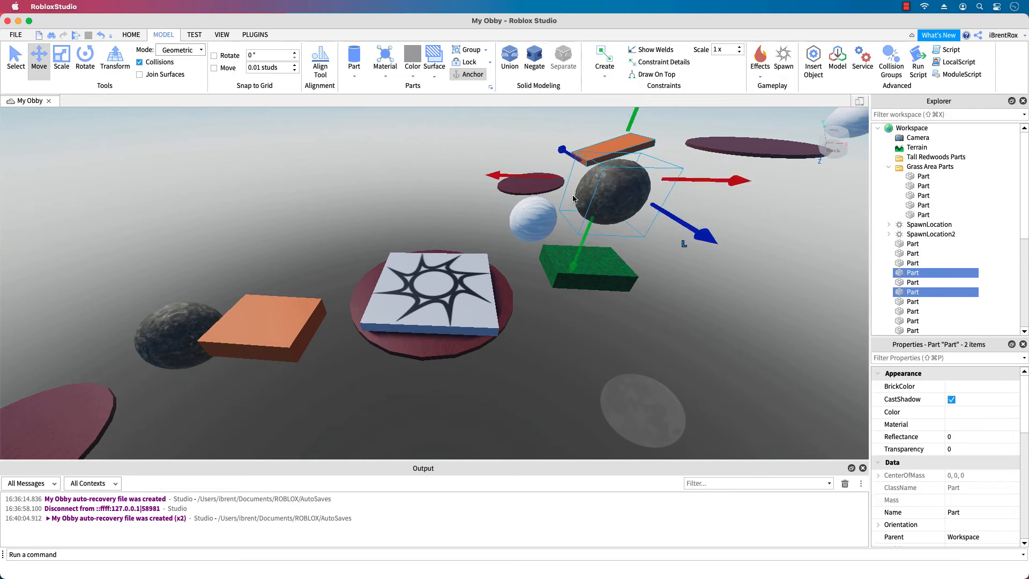
pyautogui.keyDown('shift'); pyautogui.click(531, 182); pyautogui.keyUp('shift')
pyautogui.keyDown('shift'); pyautogui.click(533, 217); pyautogui.keyUp('shift')
pyautogui.keyDown('shift'); pyautogui.click(590, 276); pyautogui.keyUp('shift')
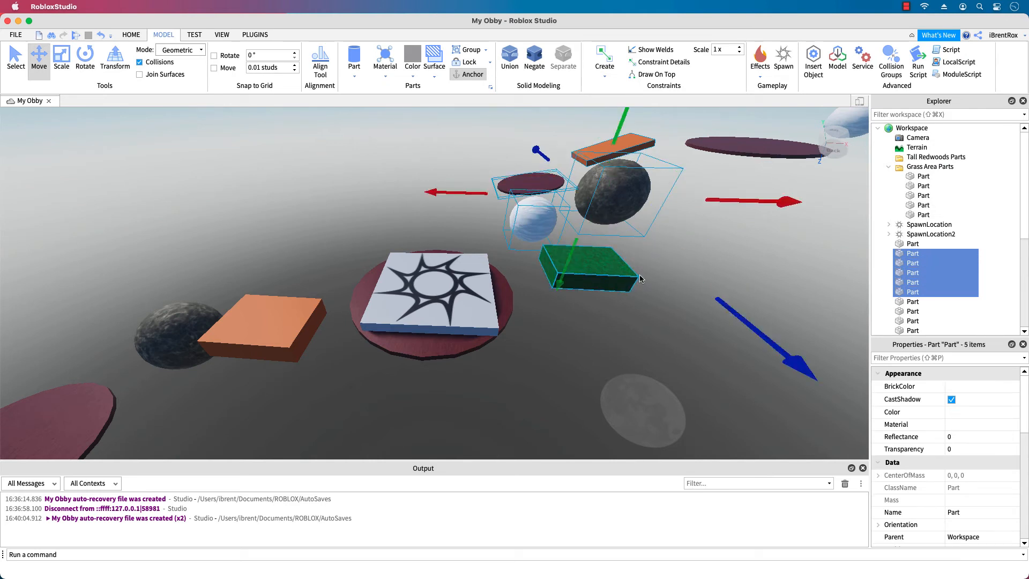
pyautogui.moveTo(915, 260); pyautogui.dragTo(923, 162)
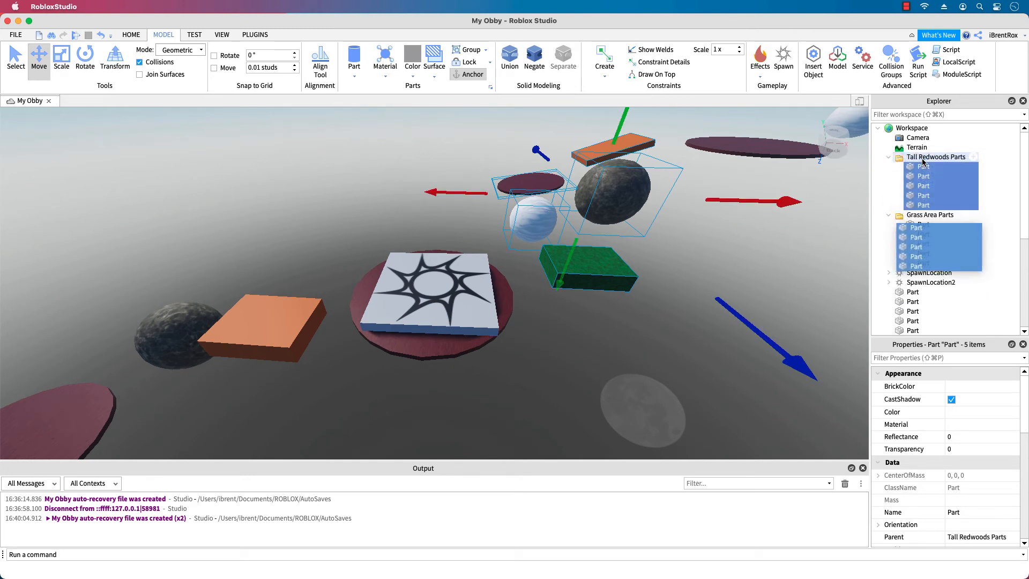
pyautogui.click(889, 215)
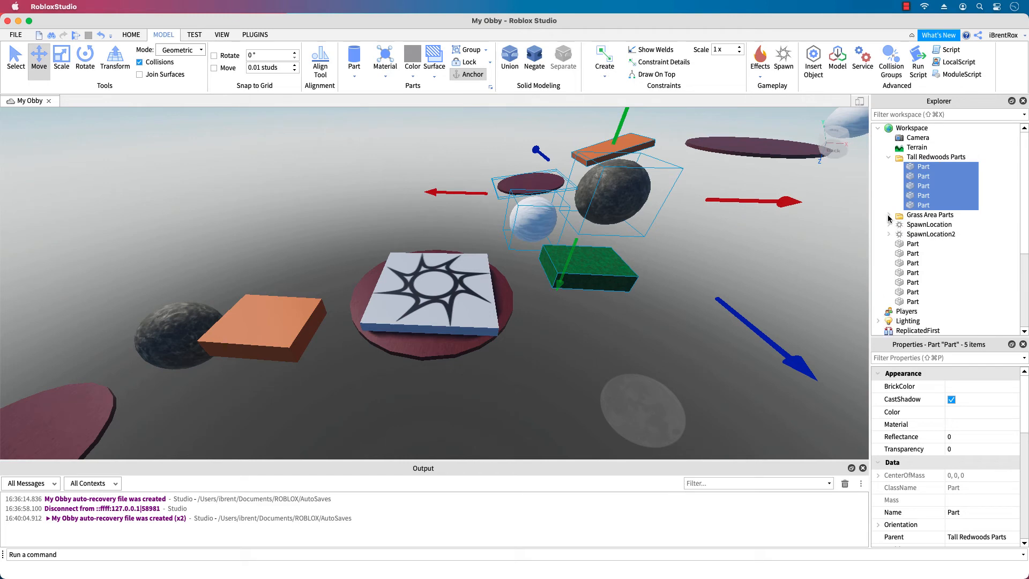
pyautogui.click(890, 158)
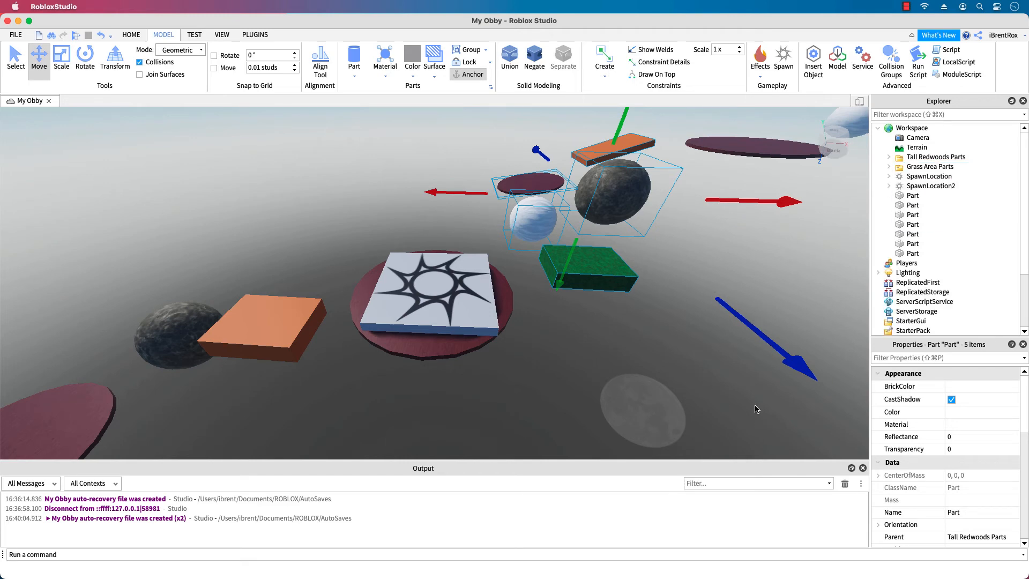
# Focus on the dark red disc beyond the far orange plank and insert a new SpawnLocation there
pyautogui.moveTo(755, 406); pyautogui.dragTo(756, 406, button='right')
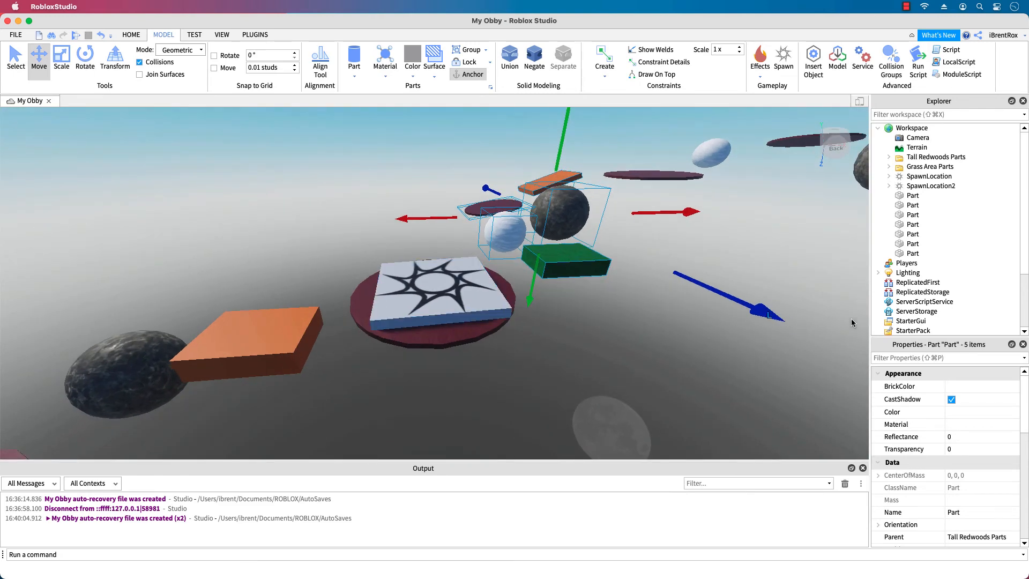
pyautogui.click(645, 177)
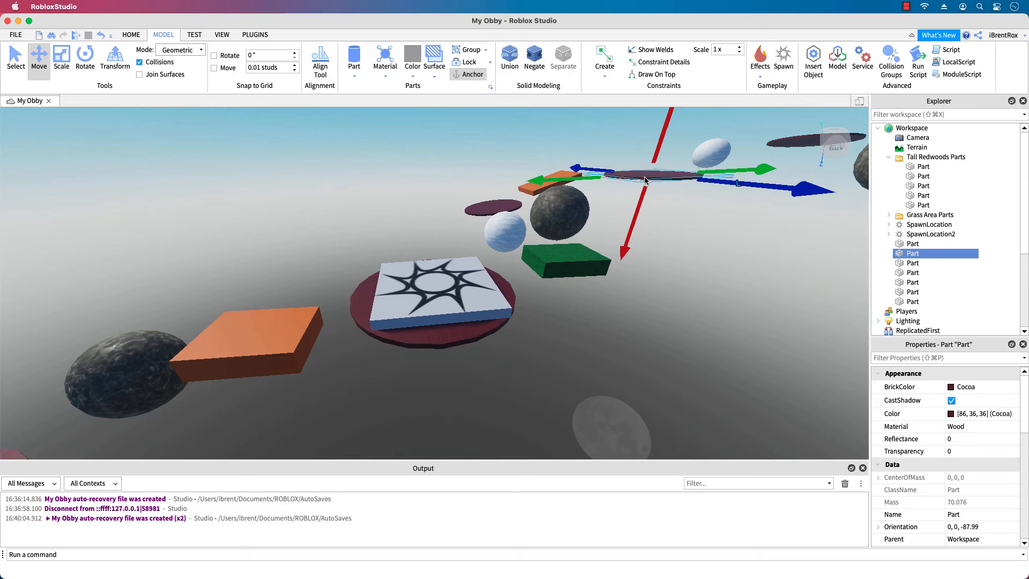
pyautogui.press('f')
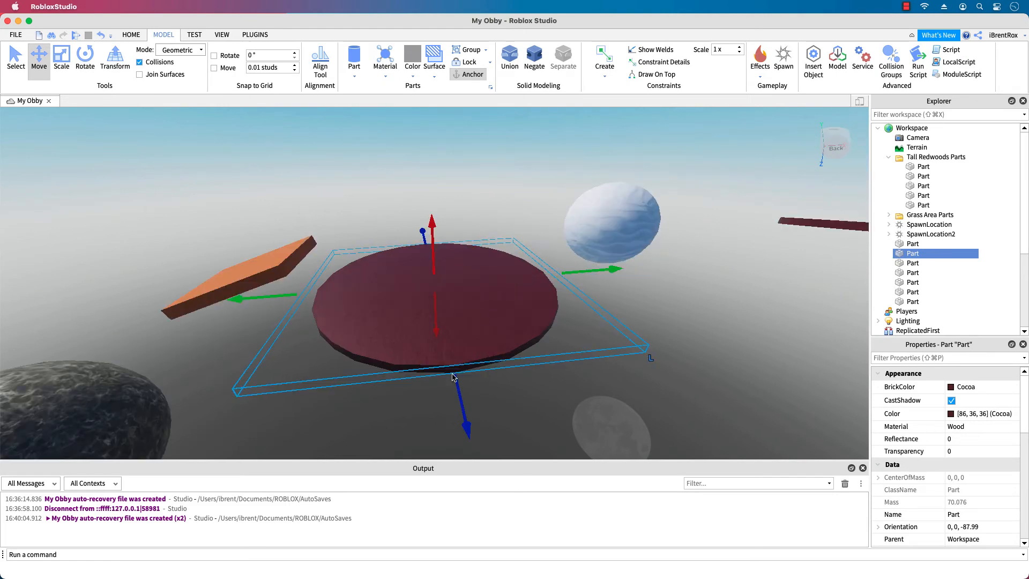
pyautogui.scroll(-4, 519, 399)
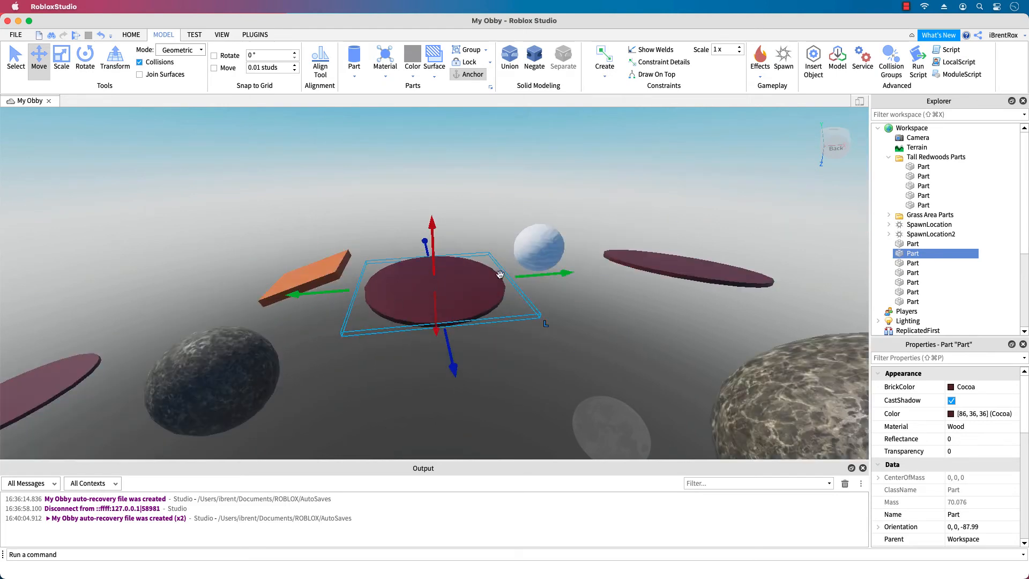
pyautogui.click(934, 130)
pyautogui.click(904, 240)
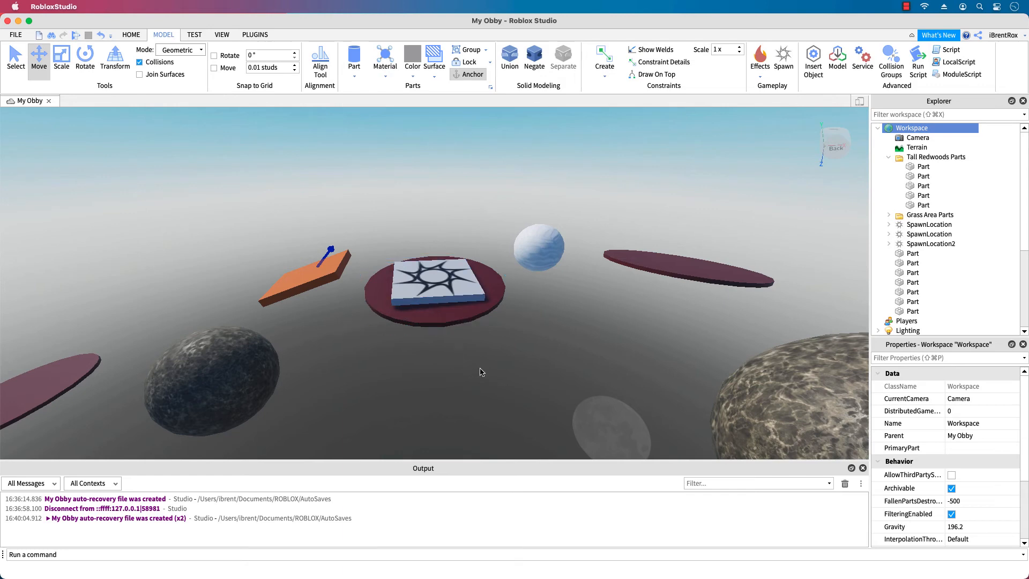
# Adjust the new SpawnLocation's position and height so it sits centrally on the surface of the dark red disc
pyautogui.moveTo(489, 360); pyautogui.dragTo(489, 360, button='right')
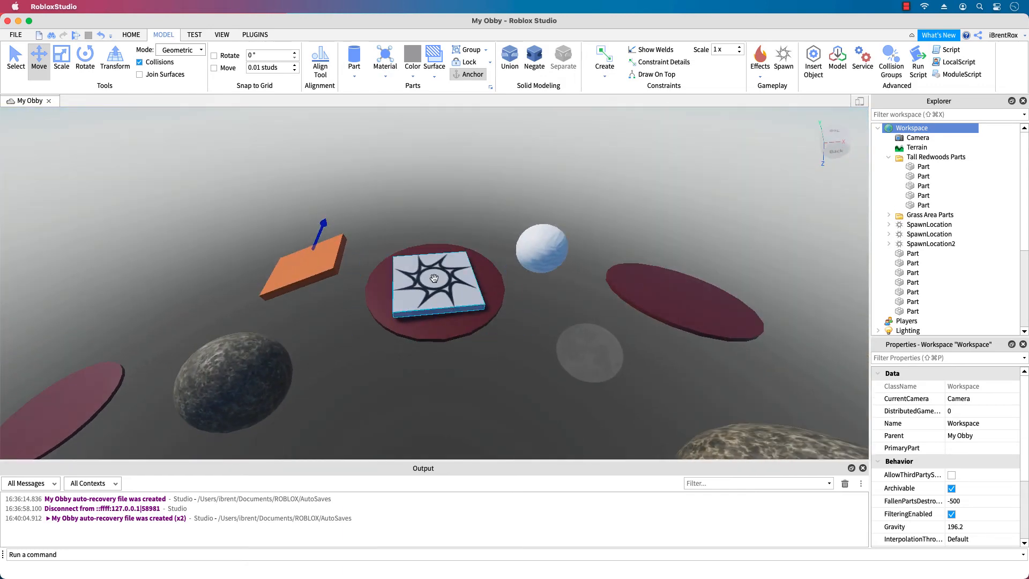
pyautogui.click(435, 277)
pyautogui.moveTo(435, 278); pyautogui.dragTo(430, 282)
pyautogui.moveTo(490, 375); pyautogui.dragTo(490, 375, button='right')
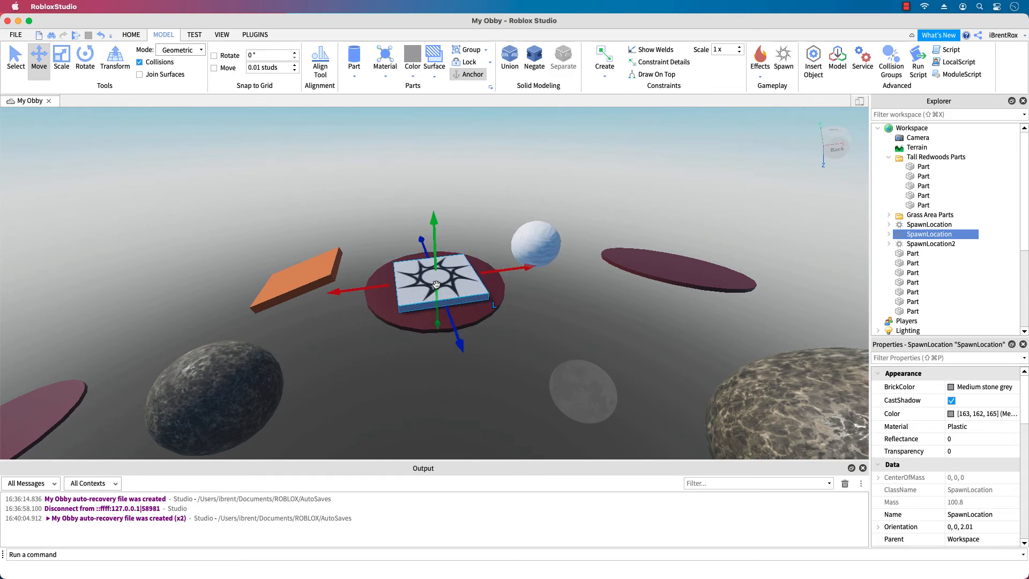
pyautogui.moveTo(455, 285); pyautogui.dragTo(454, 295)
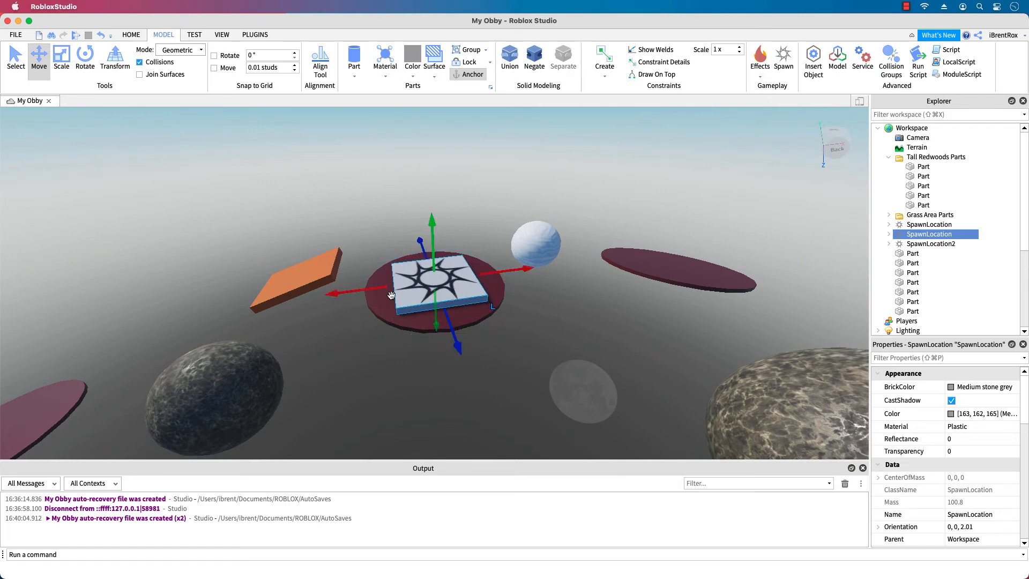
pyautogui.moveTo(427, 397); pyautogui.dragTo(429, 403, button='right')
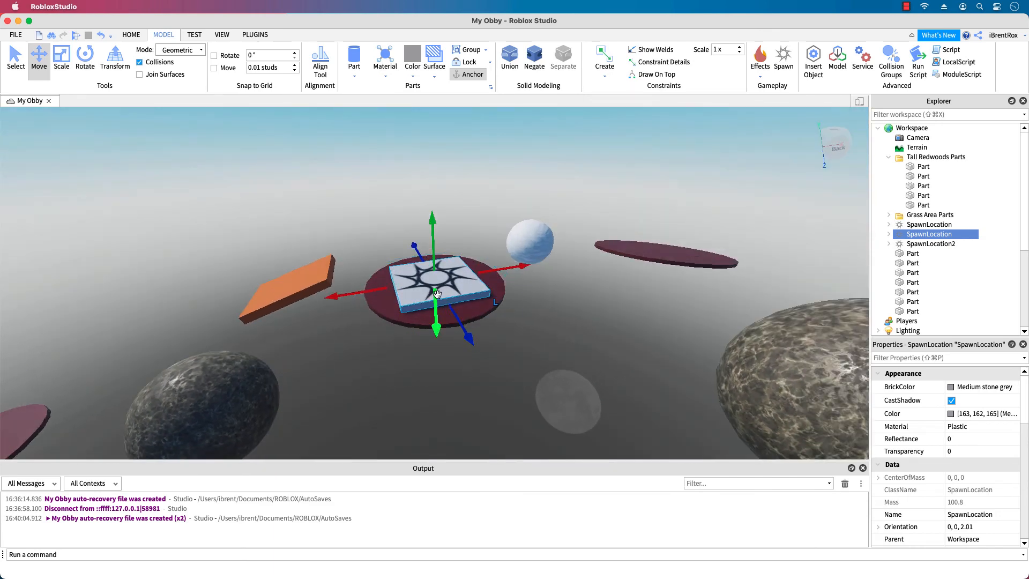
pyautogui.moveTo(435, 236)
pyautogui.mouseDown()
pyautogui.moveTo(423, 226)
pyautogui.moveTo(423, 237)
pyautogui.mouseUp()
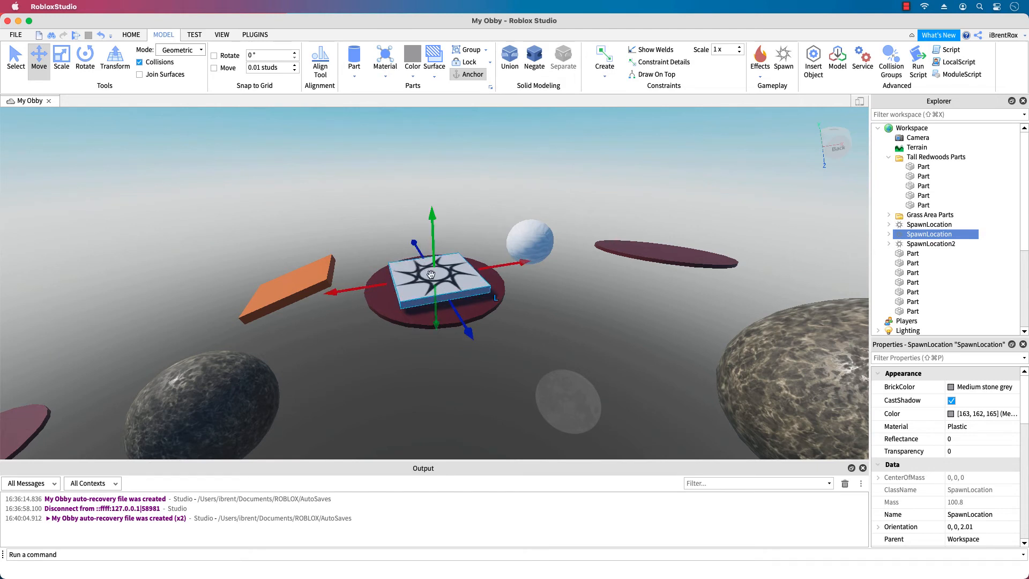
pyautogui.moveTo(433, 276); pyautogui.dragTo(434, 293)
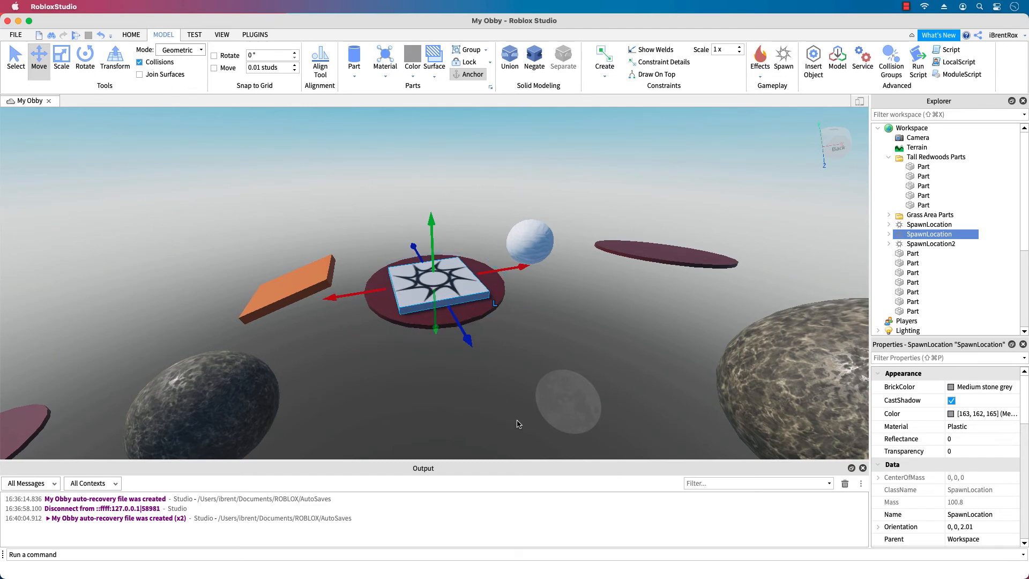
pyautogui.moveTo(519, 407); pyautogui.dragTo(517, 392, button='right')
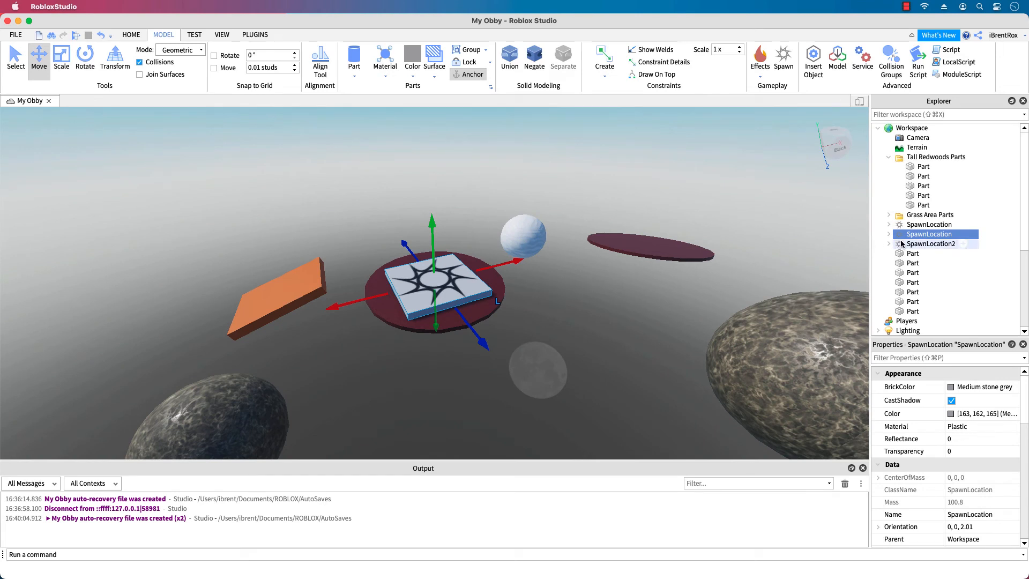
# Rename the new SpawnLocation on the dark red disc as SpawnLocation3
pyautogui.click(945, 235)
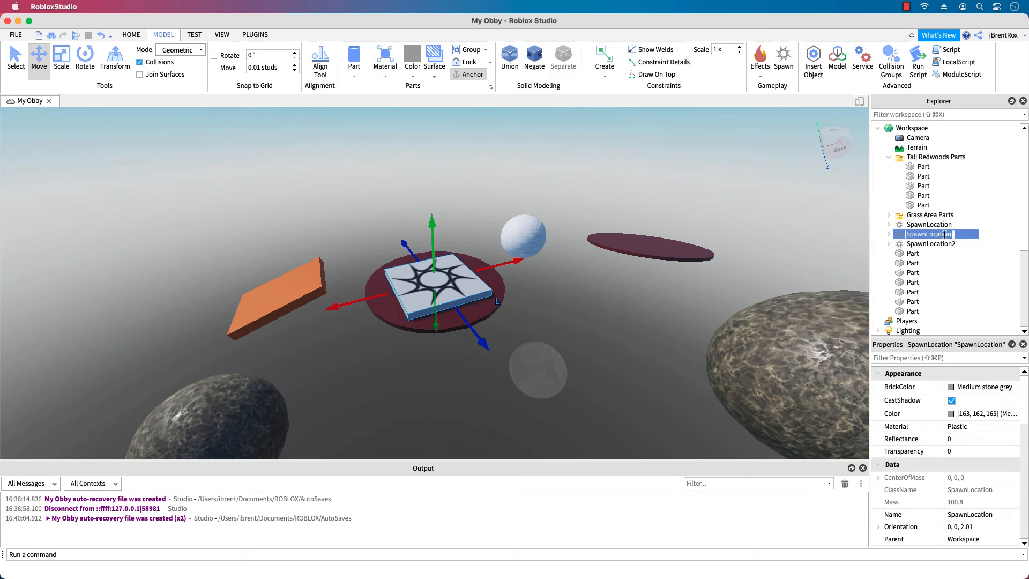
pyautogui.press('Right')
pyautogui.press('Return')
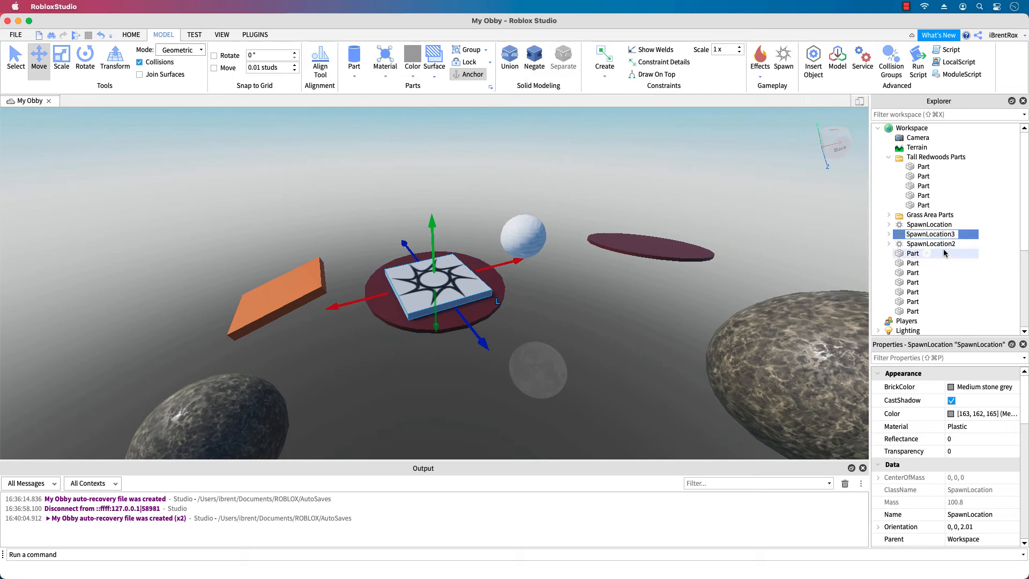
pyautogui.click(945, 263)
pyautogui.click(947, 235)
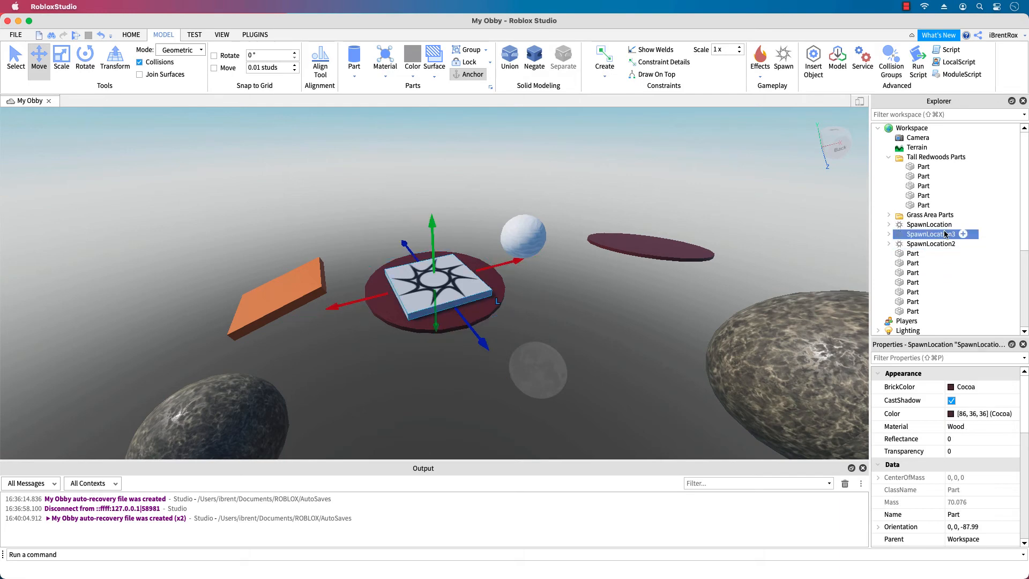
# Insert a folder into the Workspace and name it Danger zone parts
pyautogui.moveTo(693, 369); pyautogui.dragTo(696, 384, button='right')
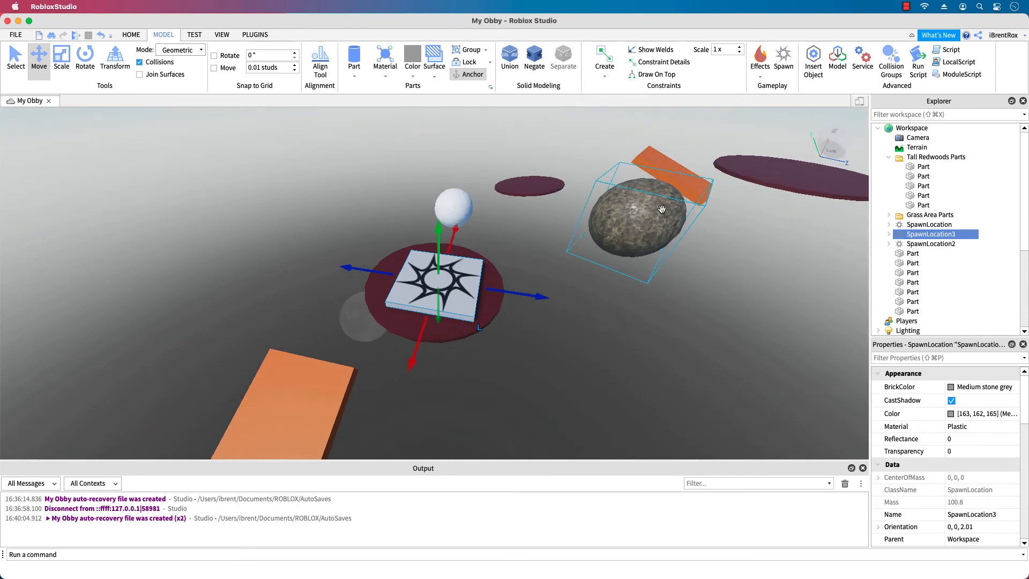
pyautogui.click(665, 169)
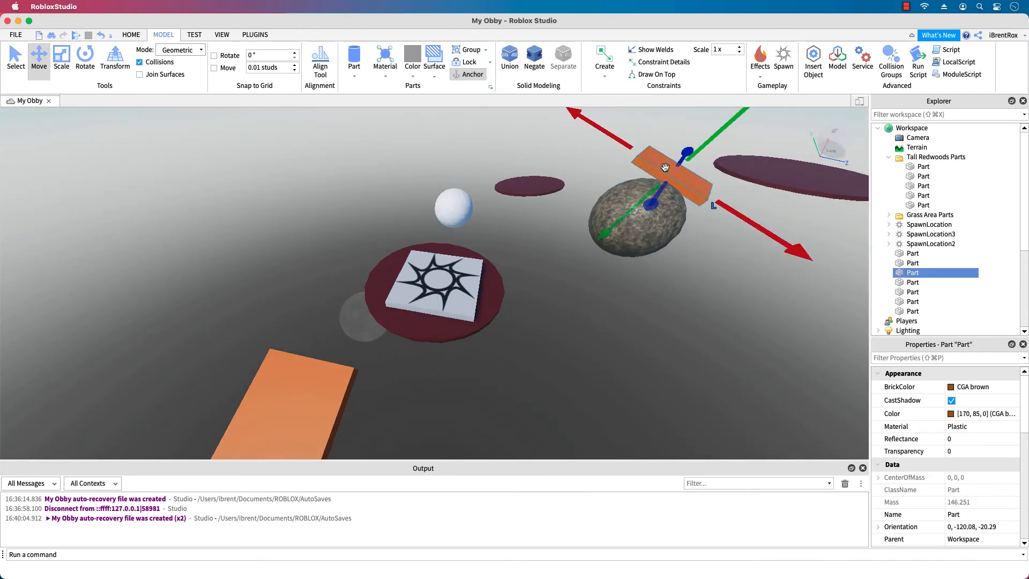
pyautogui.click(934, 131)
pyautogui.click(905, 210)
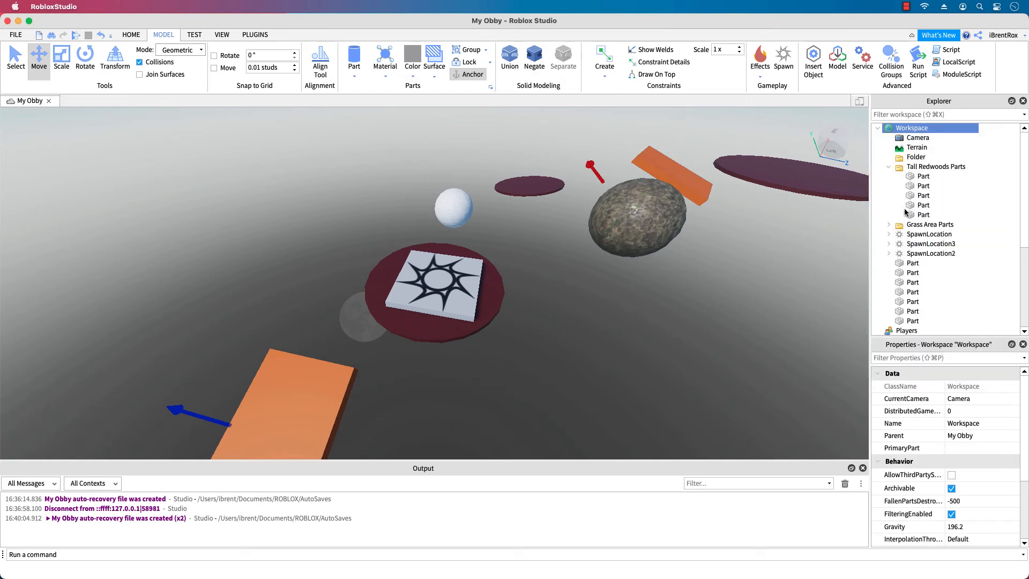
pyautogui.click(916, 158)
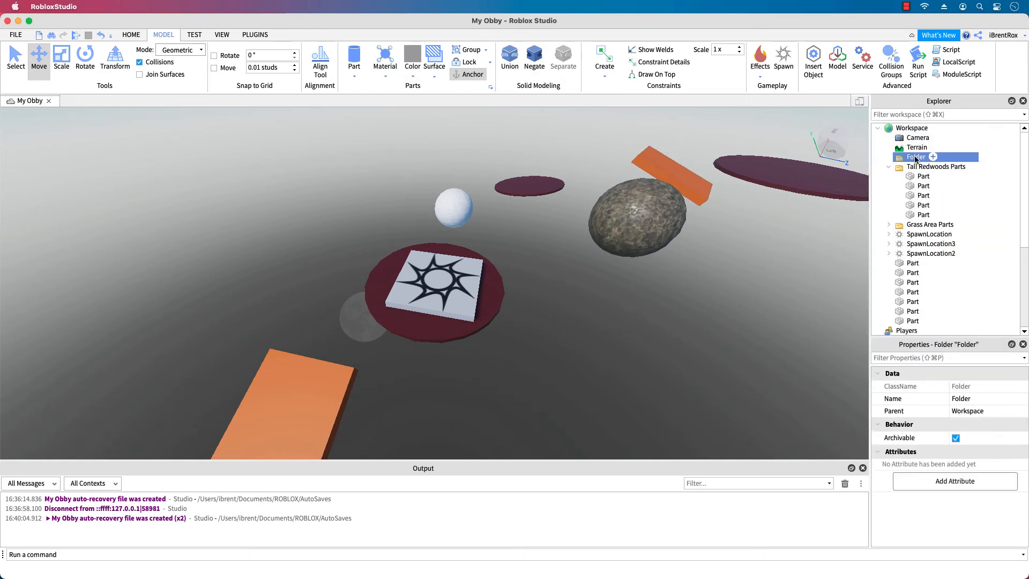
pyautogui.click(916, 157)
pyautogui.write('Danger zone')
pyautogui.press('Return')
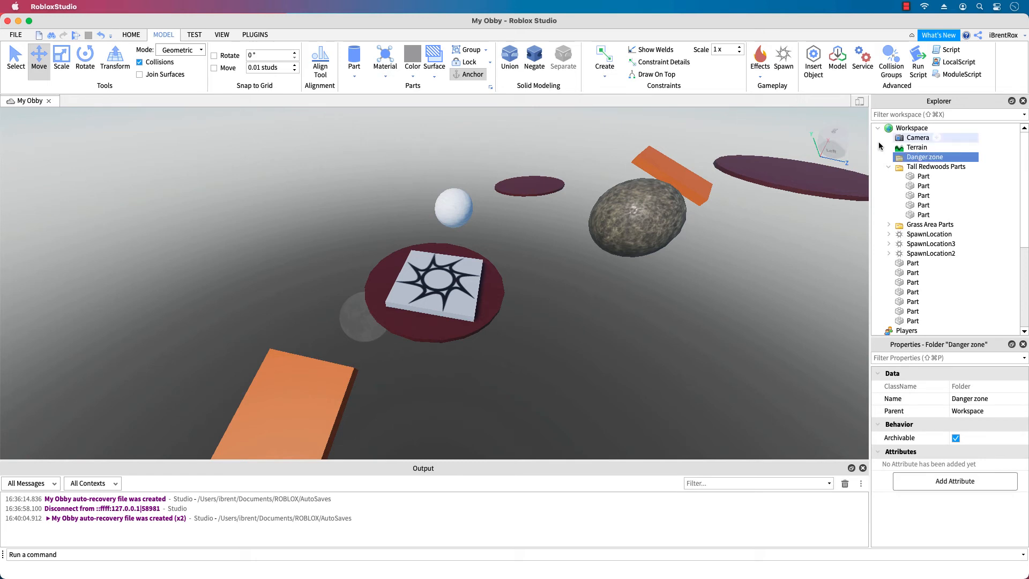
pyautogui.click(942, 157)
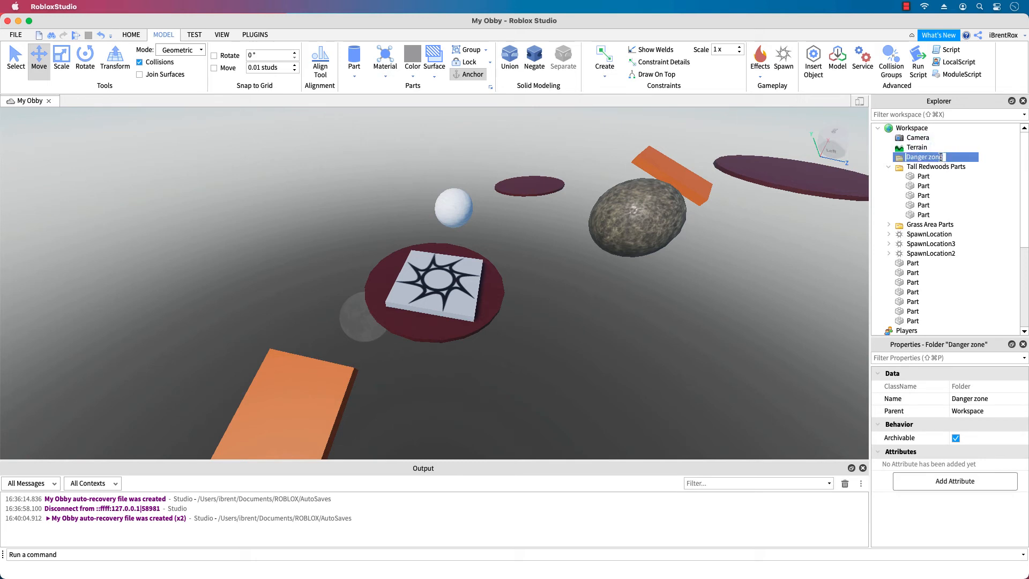
pyautogui.press('Right')
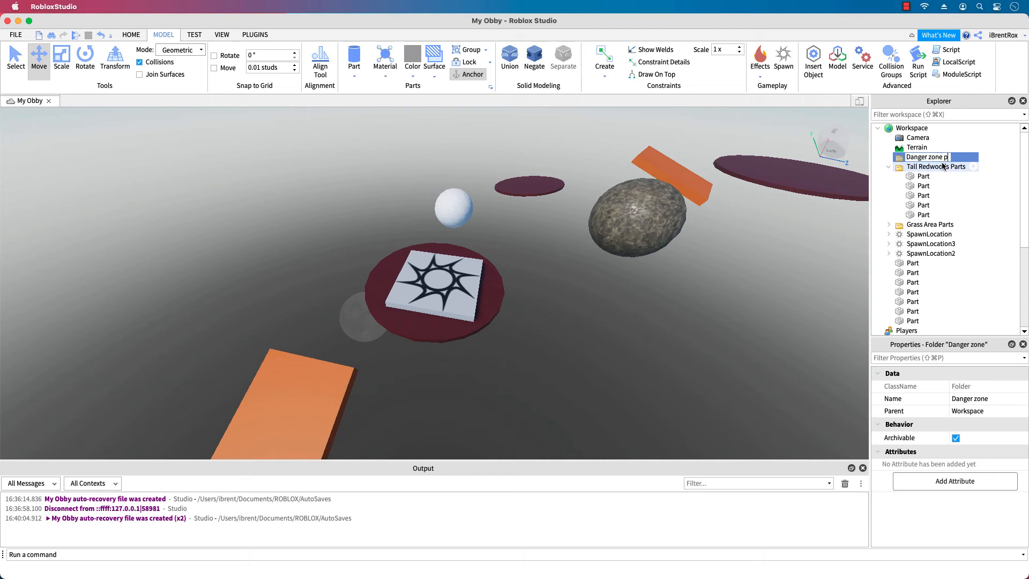
pyautogui.write('parts')
pyautogui.press('Return')
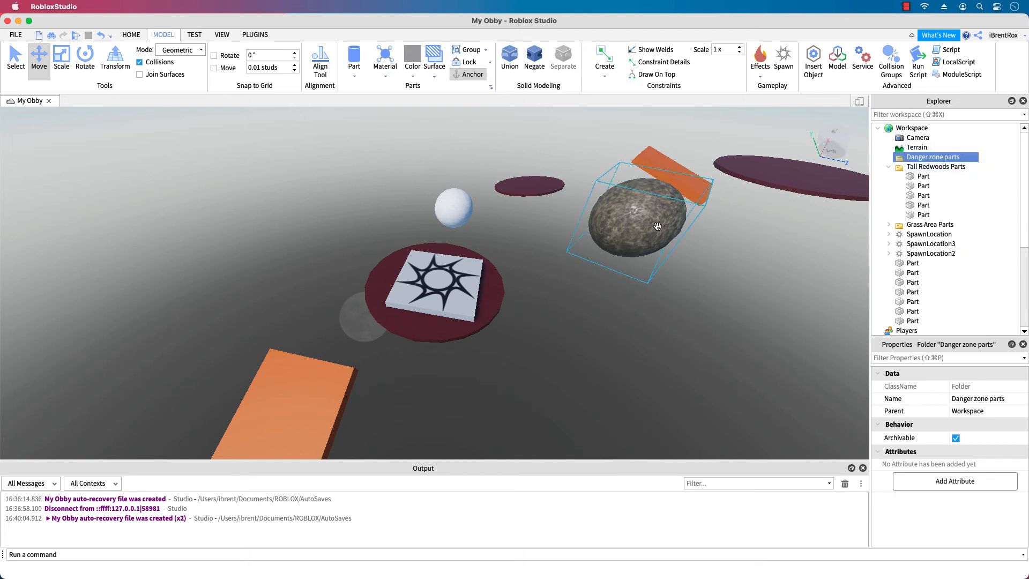
# Move the far orange plank, the rock, the small dark red disc and the white sphere into the Danger zone parts folder
pyautogui.click(666, 173)
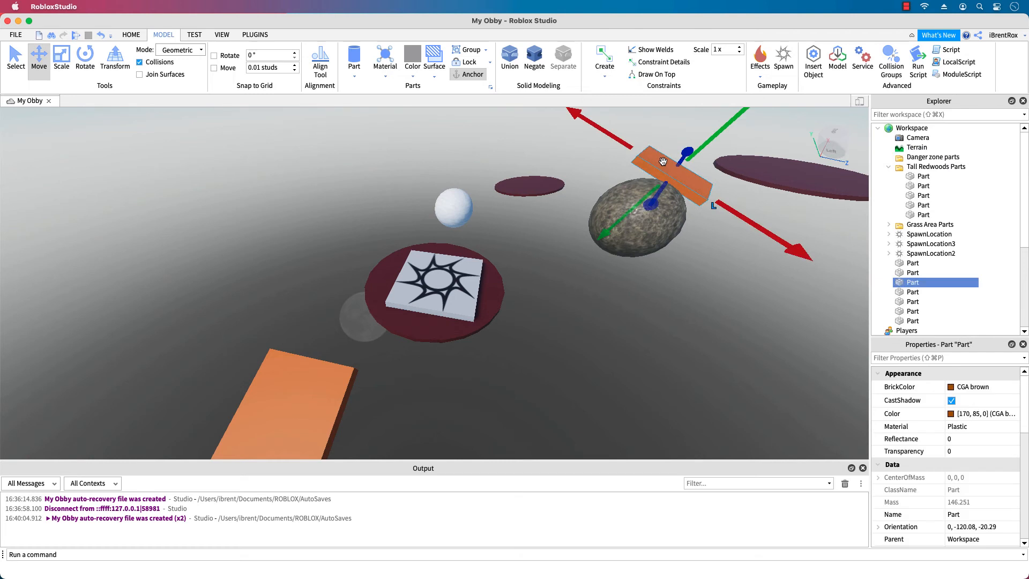
pyautogui.keyDown('shift'); pyautogui.click(656, 221); pyautogui.keyUp('shift')
pyautogui.keyDown('shift'); pyautogui.click(529, 186); pyautogui.keyUp('shift')
pyautogui.keyDown('shift'); pyautogui.click(454, 211); pyautogui.keyUp('shift')
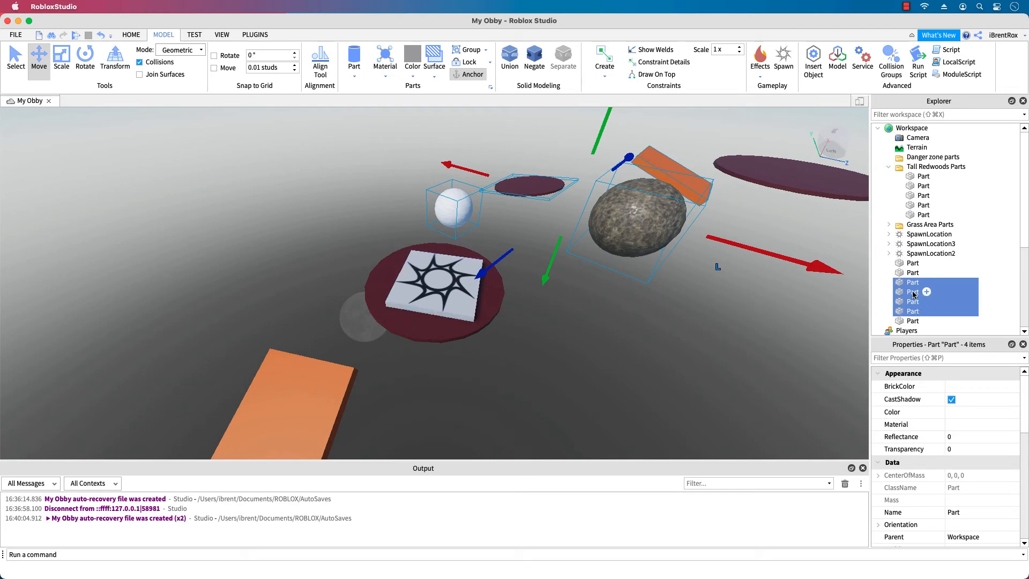
pyautogui.moveTo(755, 373); pyautogui.dragTo(755, 373, button='right')
pyautogui.moveTo(754, 372); pyautogui.dragTo(753, 372, button='right')
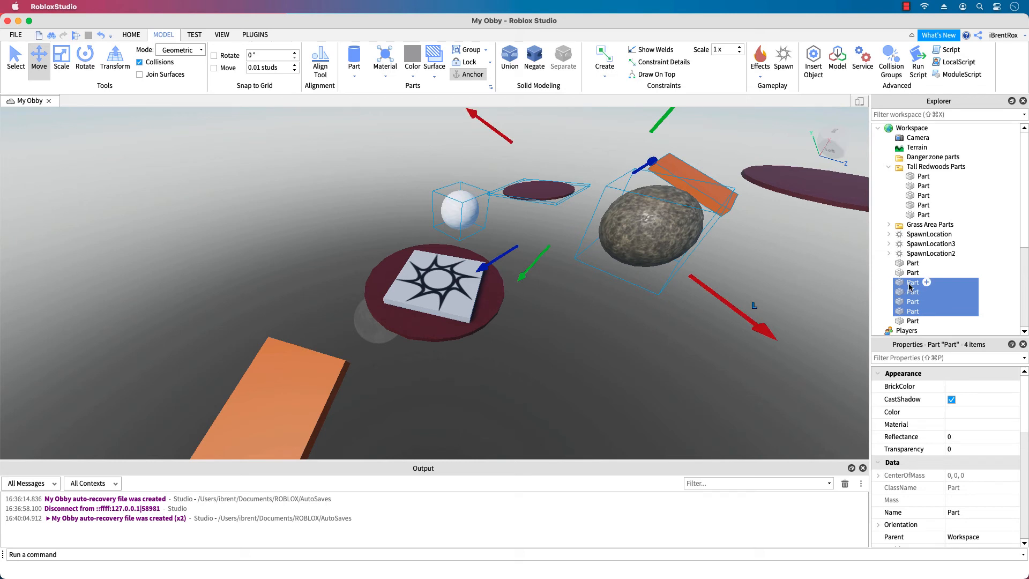
pyautogui.moveTo(910, 286); pyautogui.dragTo(922, 157)
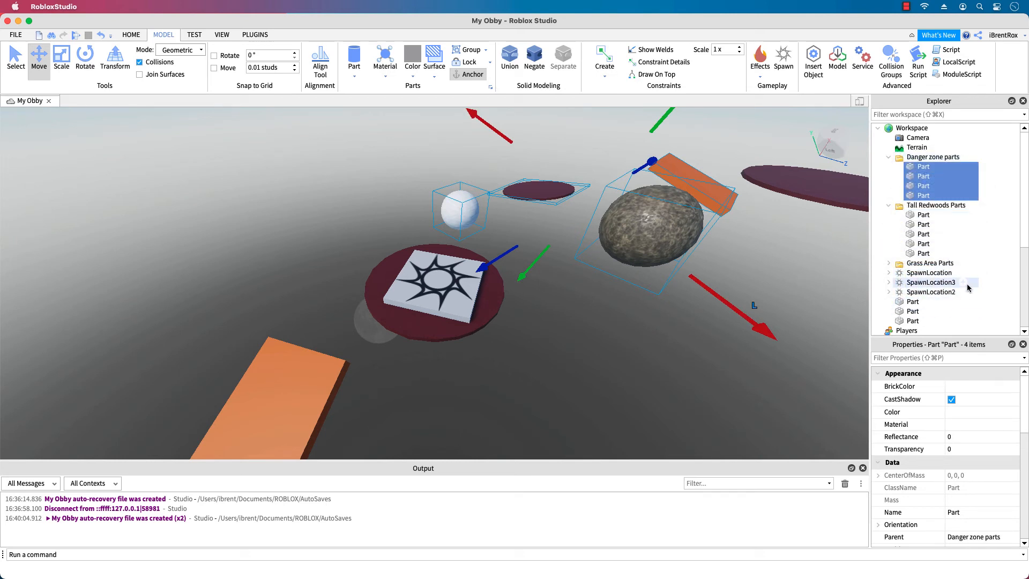
# Add a third team under Teams and name it Danger Zone
pyautogui.scroll(-5, 960, 295)
pyautogui.click(922, 281)
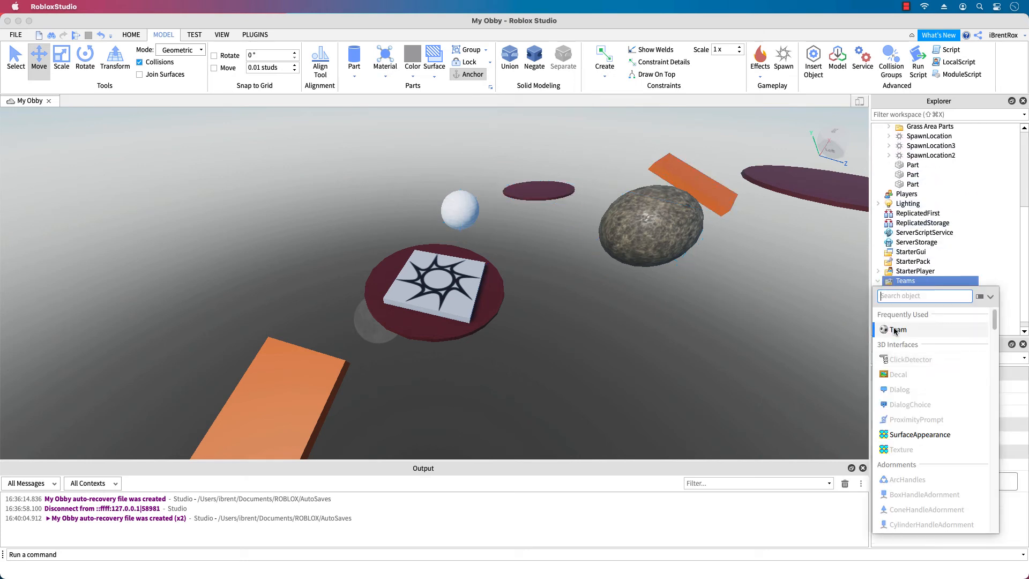
pyautogui.click(899, 328)
pyautogui.click(920, 311)
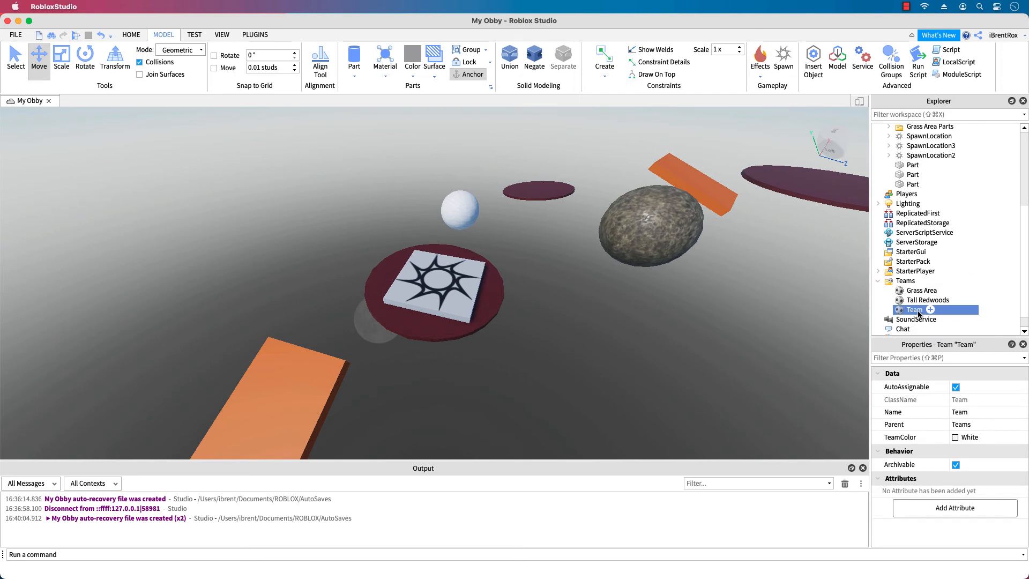
pyautogui.doubleClick(918, 313)
pyautogui.press('Return')
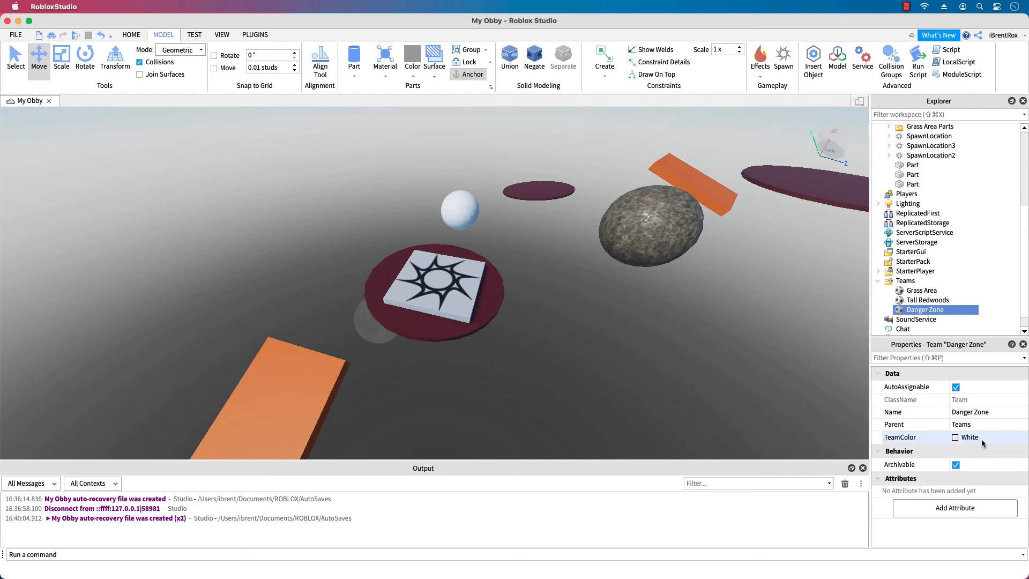
# For SpawnLocation3, disable Neutral, enable AllowTeamChangeOnTouch and set TeamColor to White
pyautogui.click(930, 145)
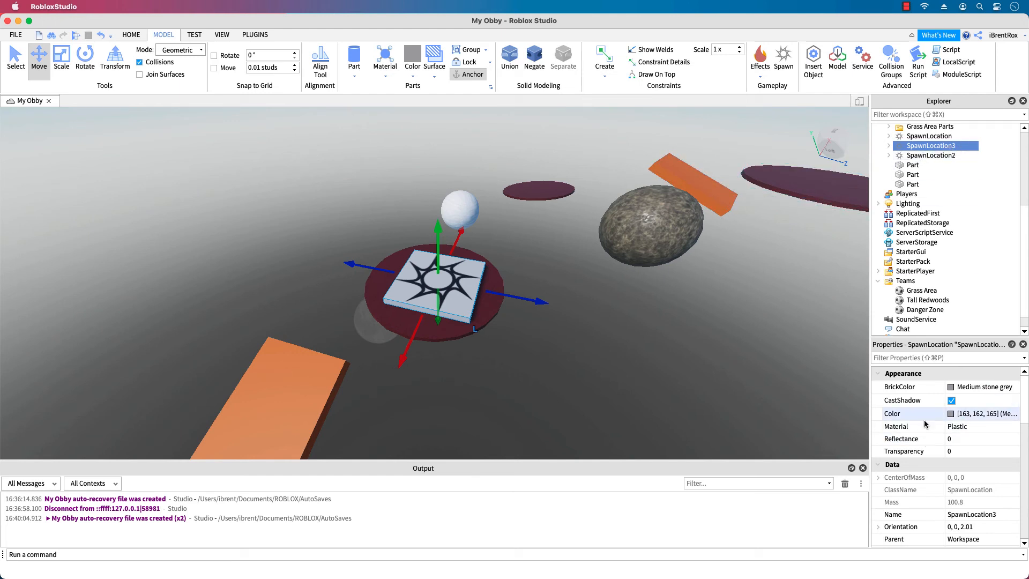
pyautogui.scroll(-5, 927, 429)
pyautogui.scroll(-3, 927, 444)
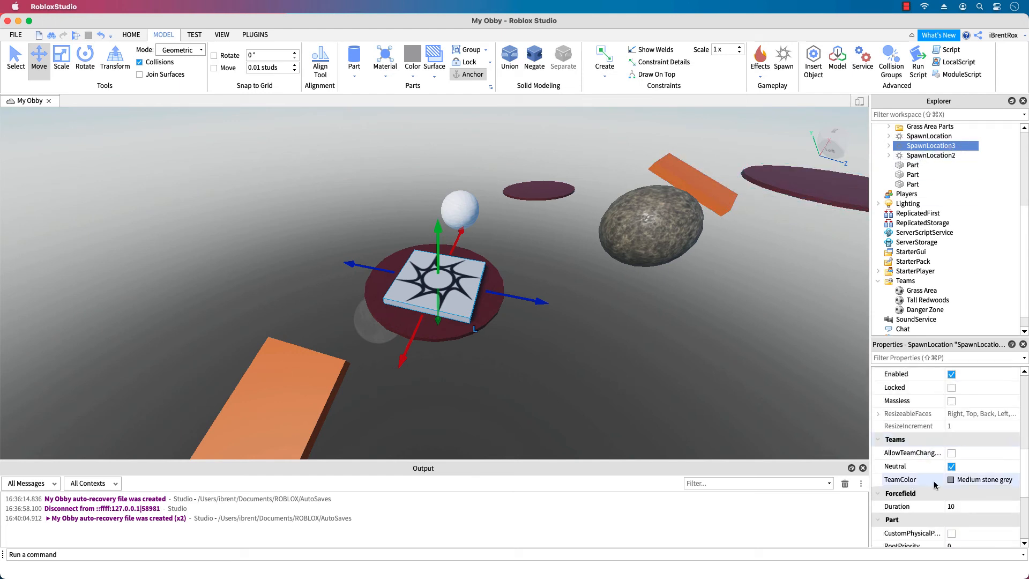
pyautogui.click(952, 467)
pyautogui.click(951, 467)
pyautogui.click(952, 453)
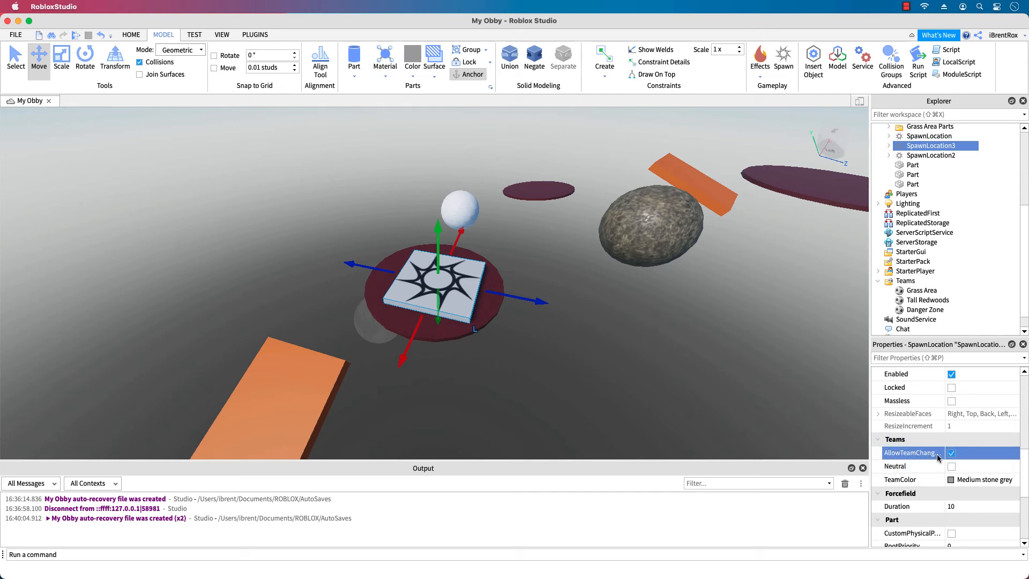
pyautogui.click(952, 480)
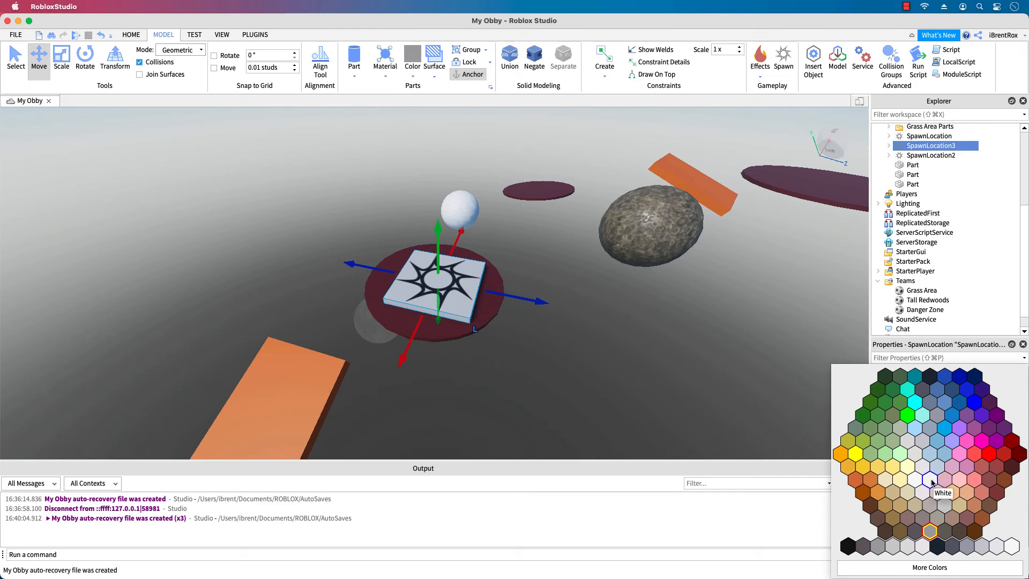
pyautogui.click(931, 482)
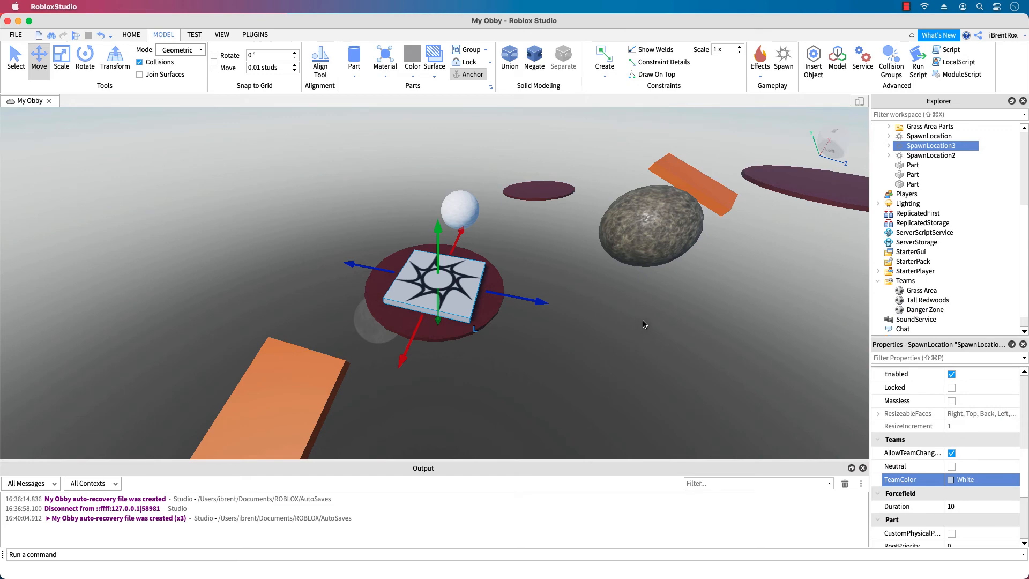
# Insert another SpawnLocation into the Workspace and place it on the far dark red disc beyond the rock and orange plank
pyautogui.moveTo(739, 303); pyautogui.dragTo(738, 304, button='right')
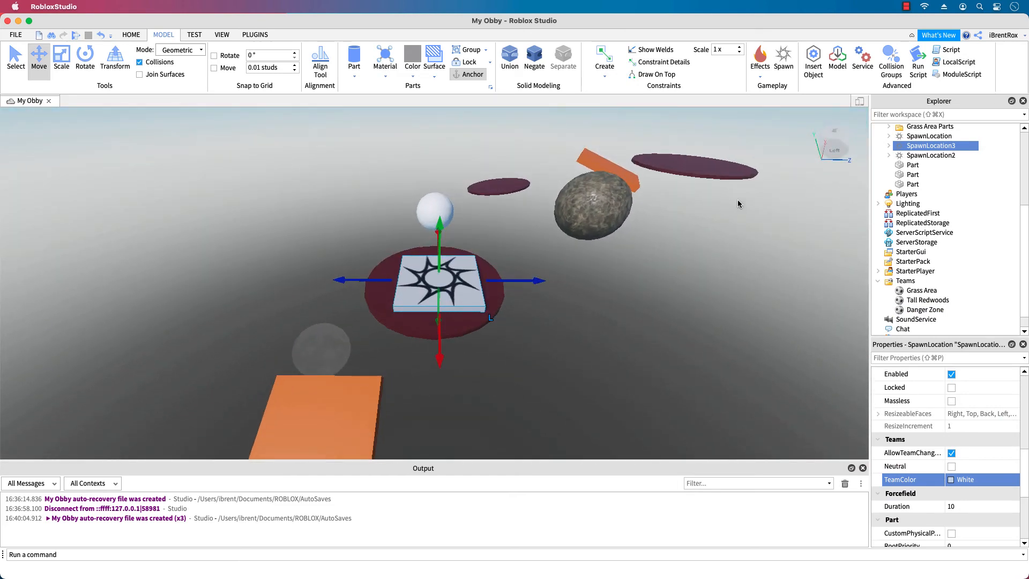
pyautogui.click(714, 174)
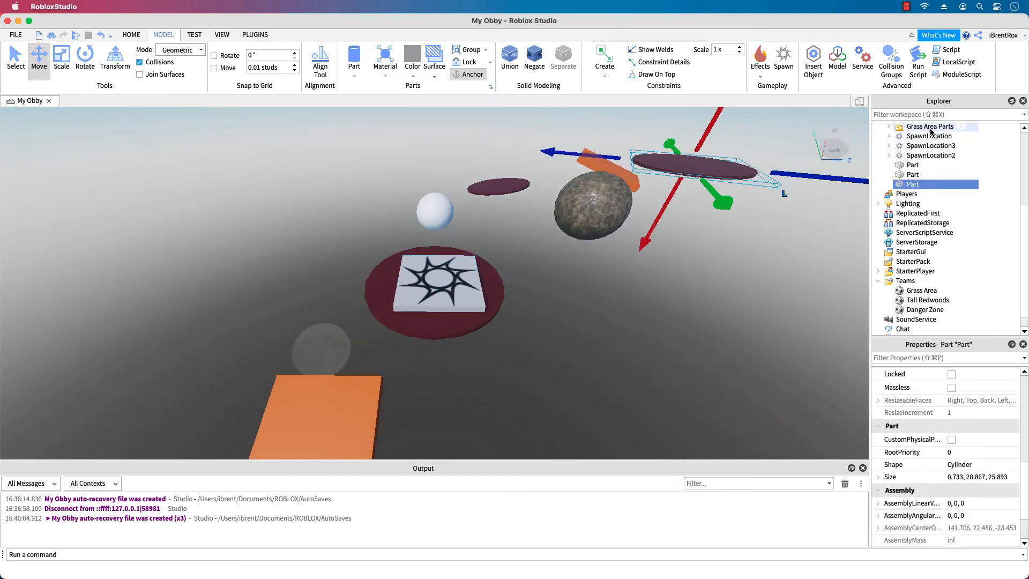
pyautogui.scroll(5, 937, 154)
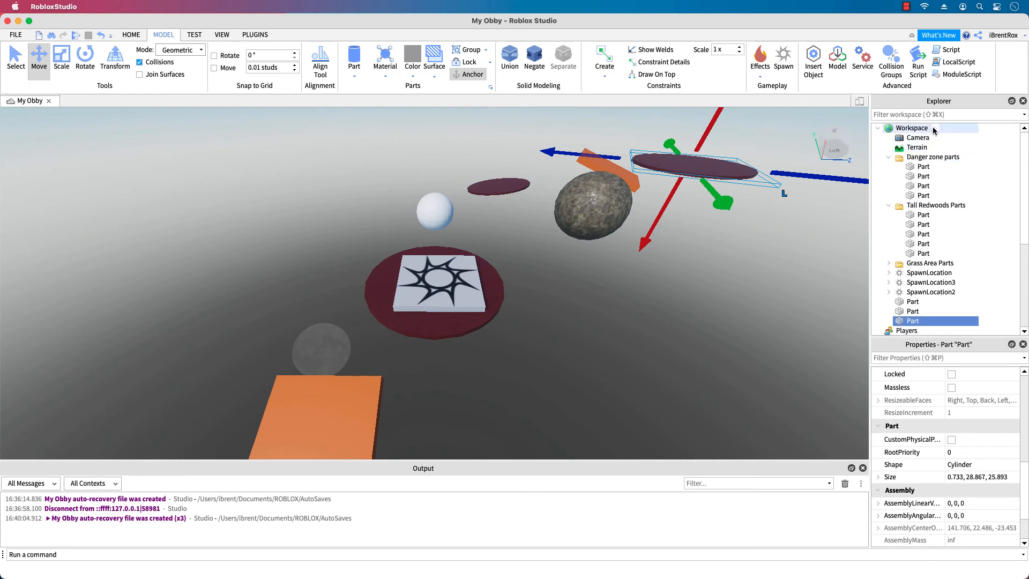
pyautogui.click(935, 128)
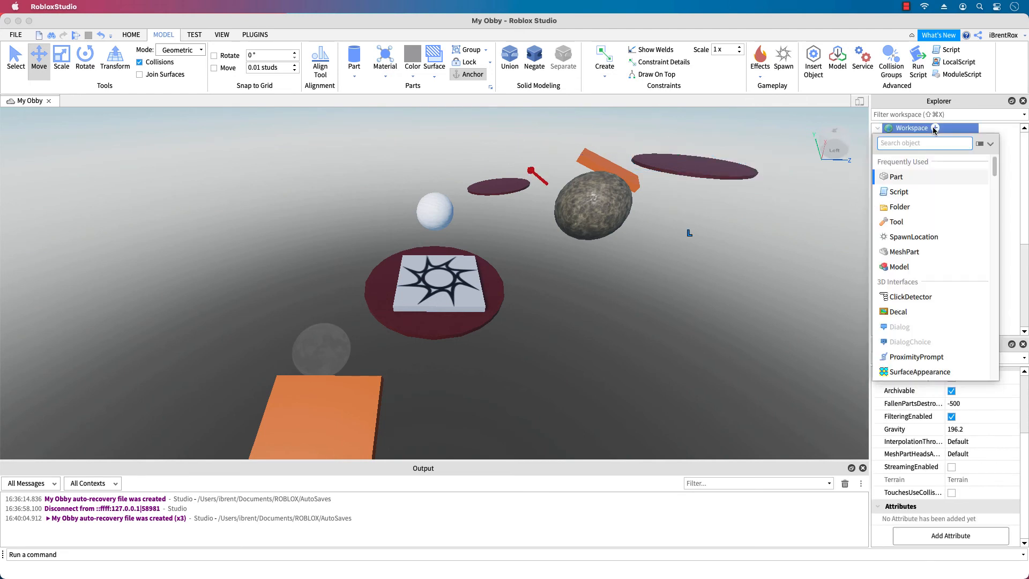
pyautogui.click(895, 239)
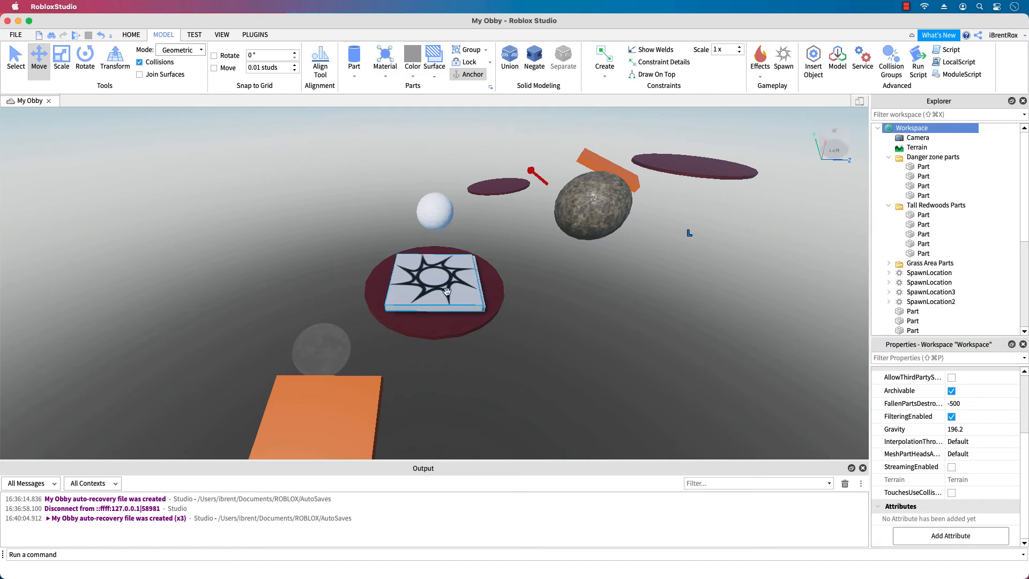
pyautogui.moveTo(447, 291); pyautogui.dragTo(699, 166)
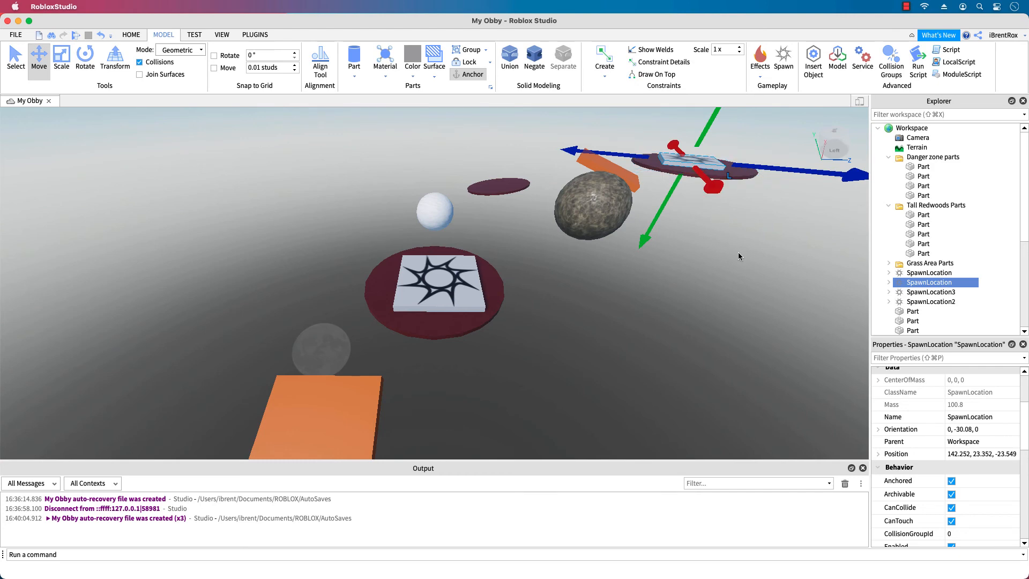
# Focus on the newest SpawnLocation, reposition it nearer the center of its dark red disc, and collapse its contents
pyautogui.moveTo(767, 246); pyautogui.dragTo(767, 246, button='right')
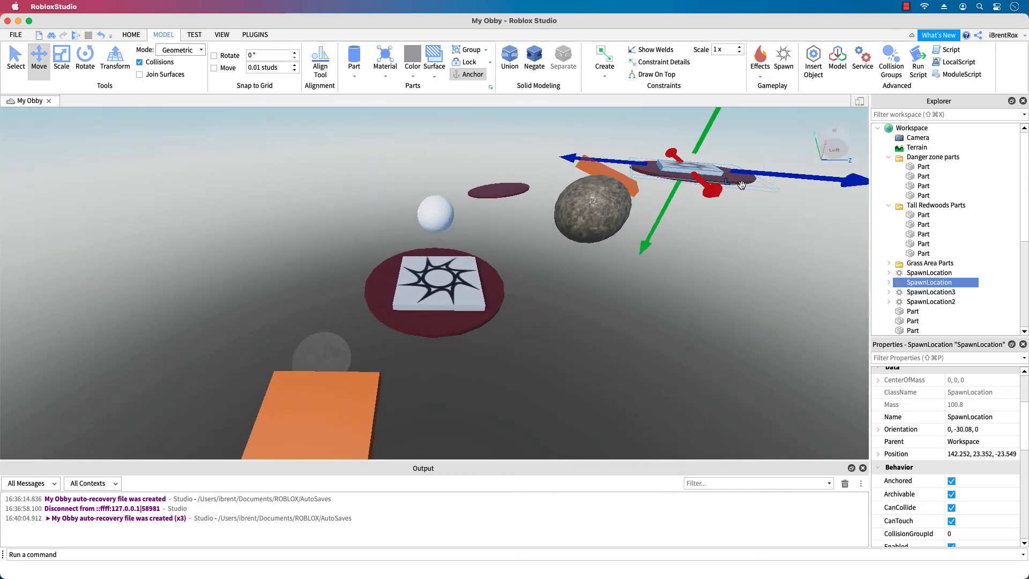
pyautogui.press('f')
pyautogui.scroll(-3, 445, 312)
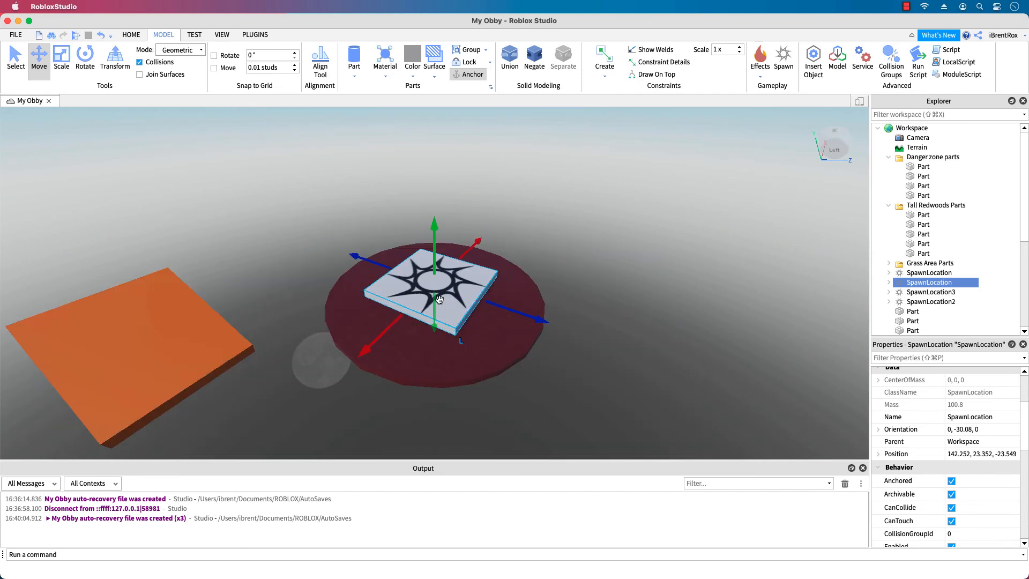
pyautogui.click(454, 320)
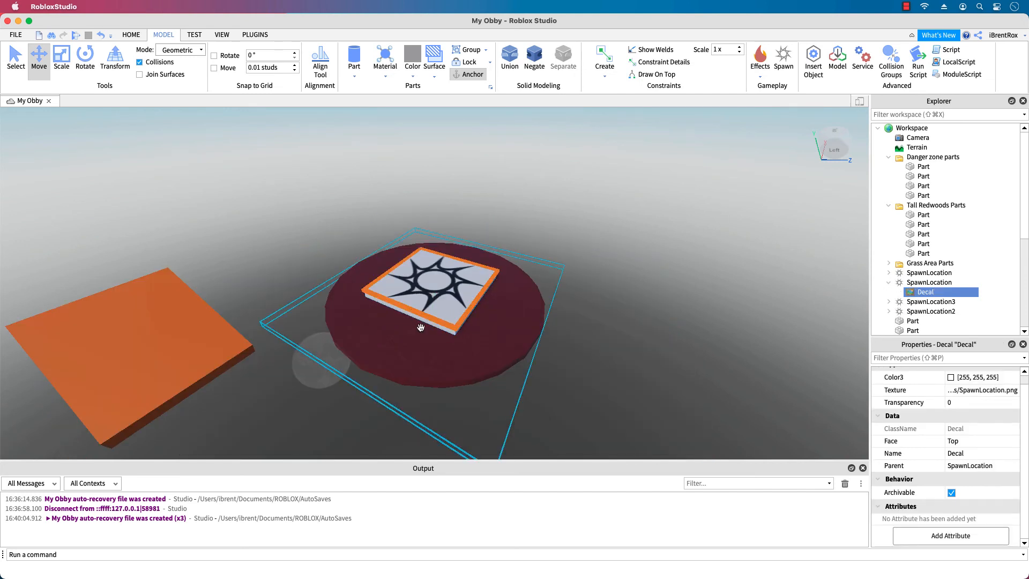
pyautogui.moveTo(434, 295); pyautogui.dragTo(435, 328)
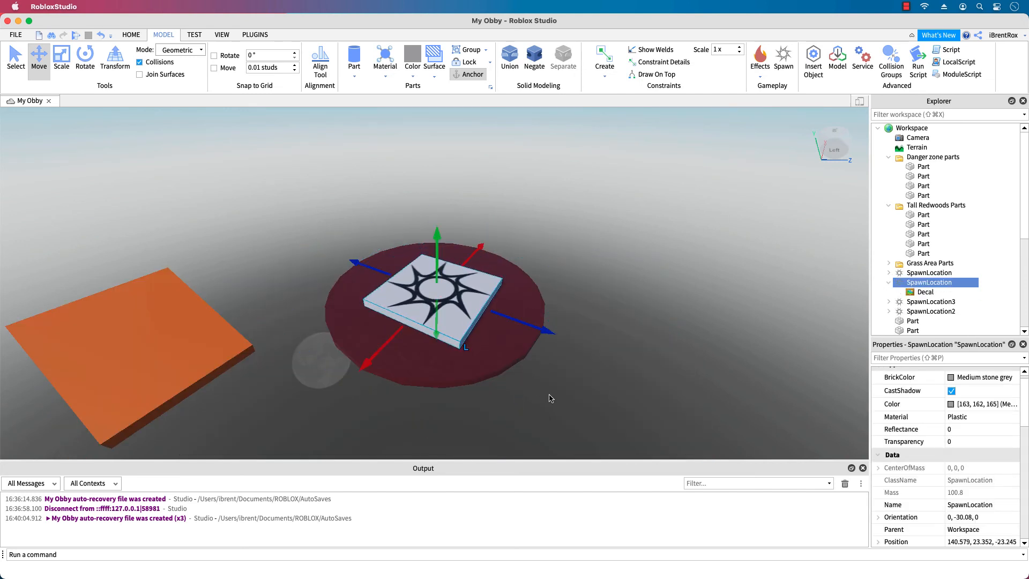
pyautogui.moveTo(577, 414); pyautogui.dragTo(577, 413, button='right')
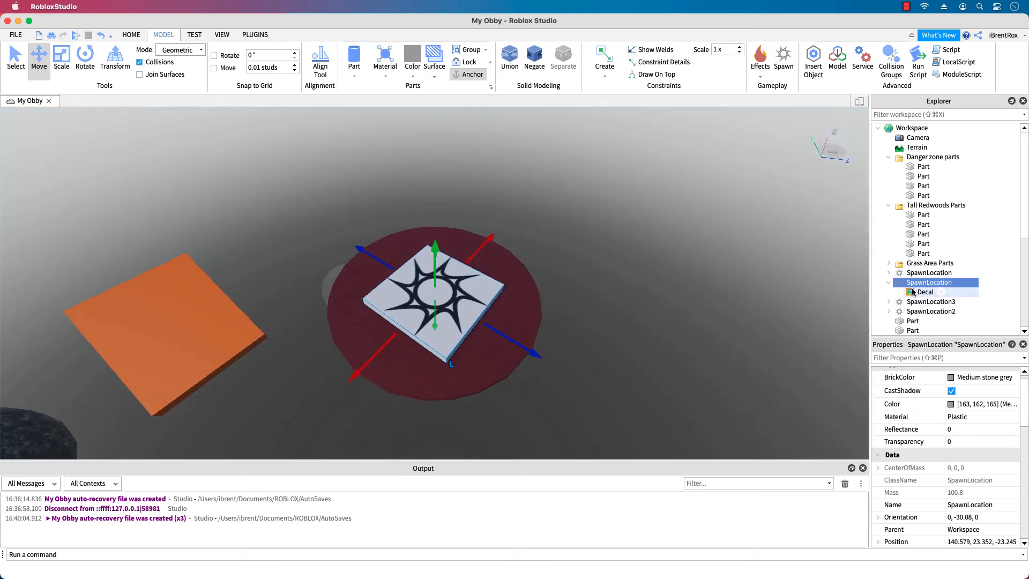
pyautogui.click(890, 283)
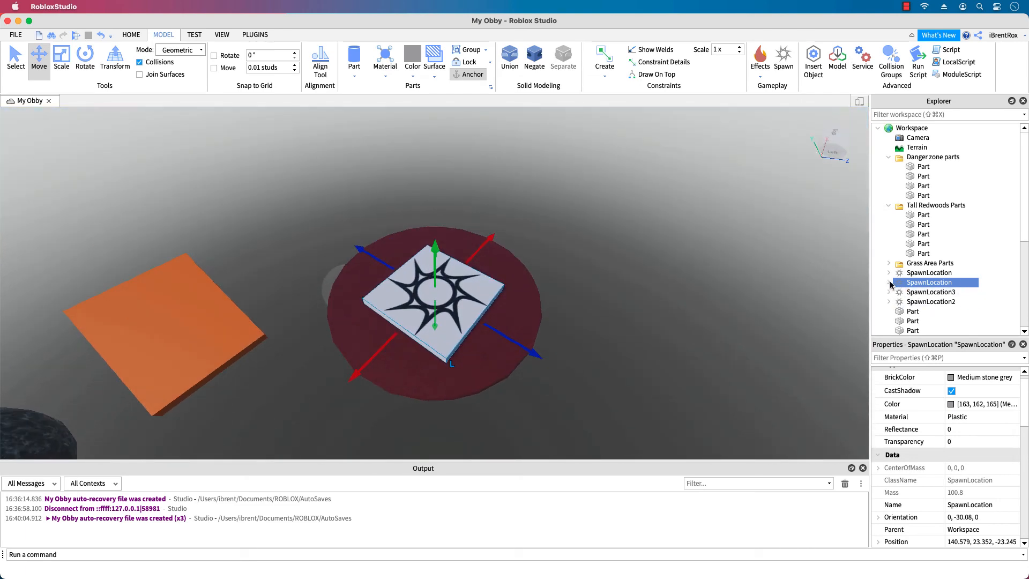
# Rename the newest SpawnLocation, on the far dark red disc, as SpawnLocation4
pyautogui.click(950, 284)
pyautogui.click(951, 285)
pyautogui.click(917, 320)
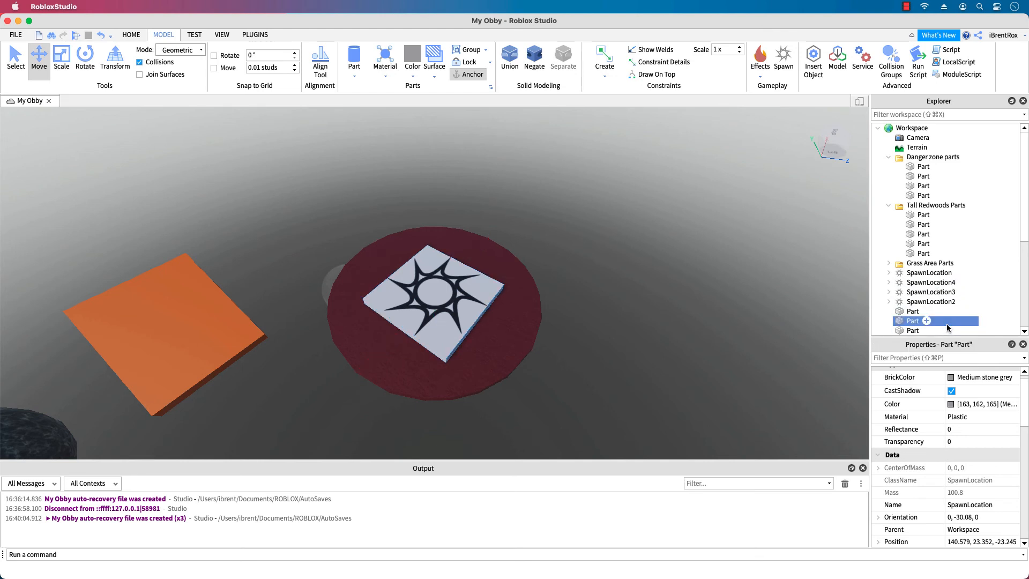
# For SpawnLocation4, enable AllowTeamChangeOnTouch, disable Neutral and set TeamColor to Dirt brown
pyautogui.click(942, 284)
pyautogui.scroll(-5, 953, 441)
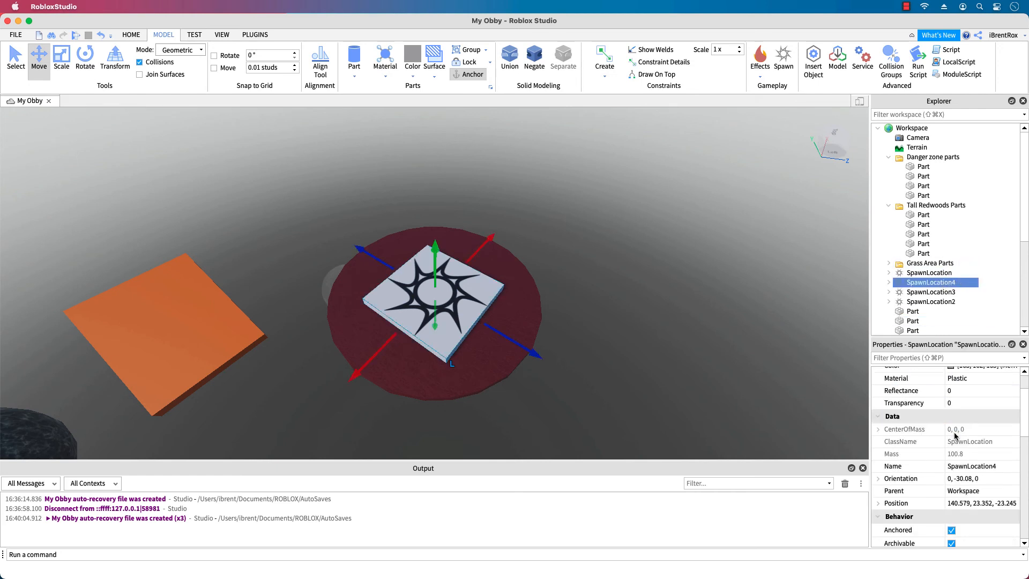
pyautogui.scroll(-4, 952, 442)
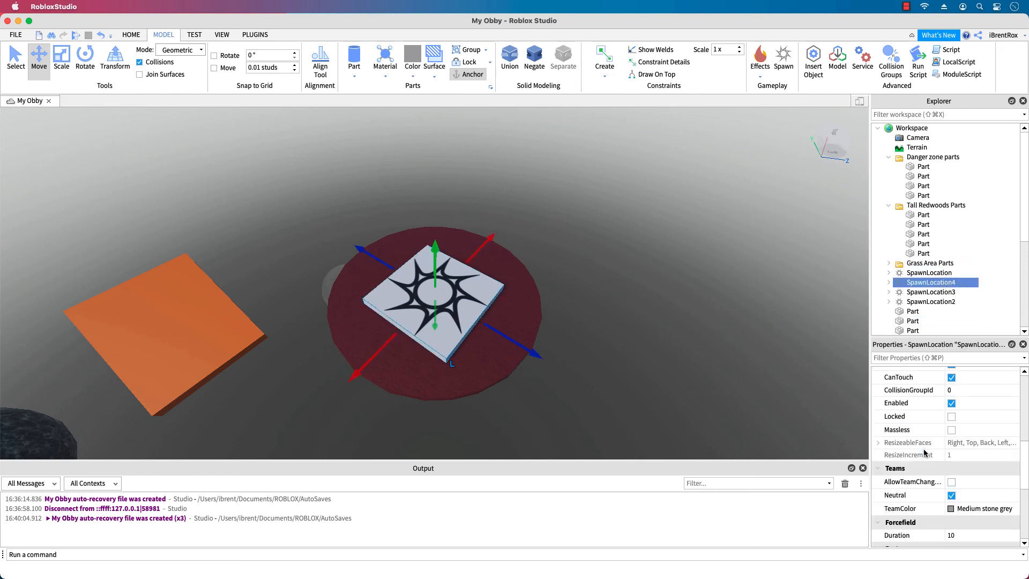
pyautogui.click(951, 443)
pyautogui.click(952, 457)
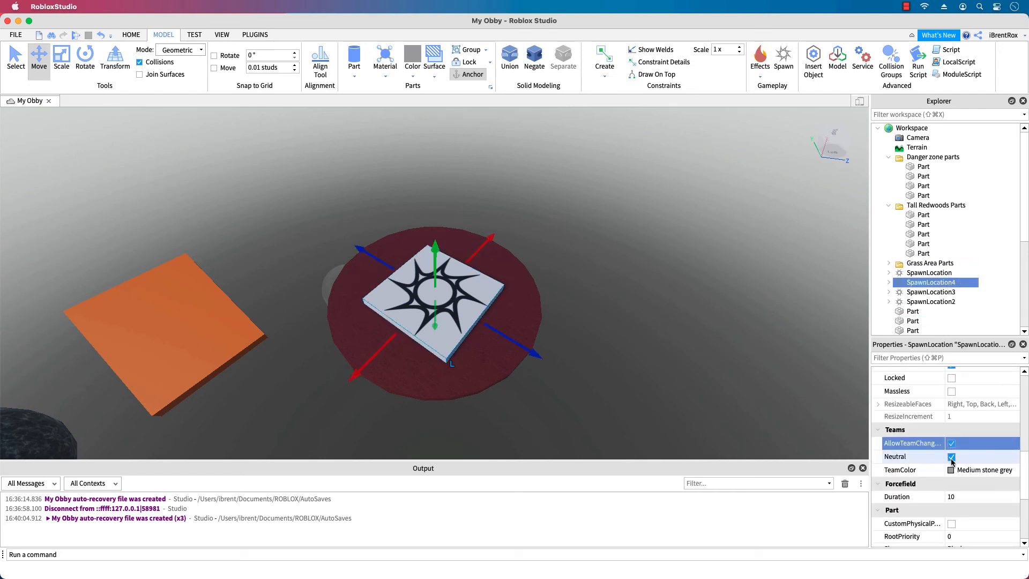
pyautogui.click(951, 471)
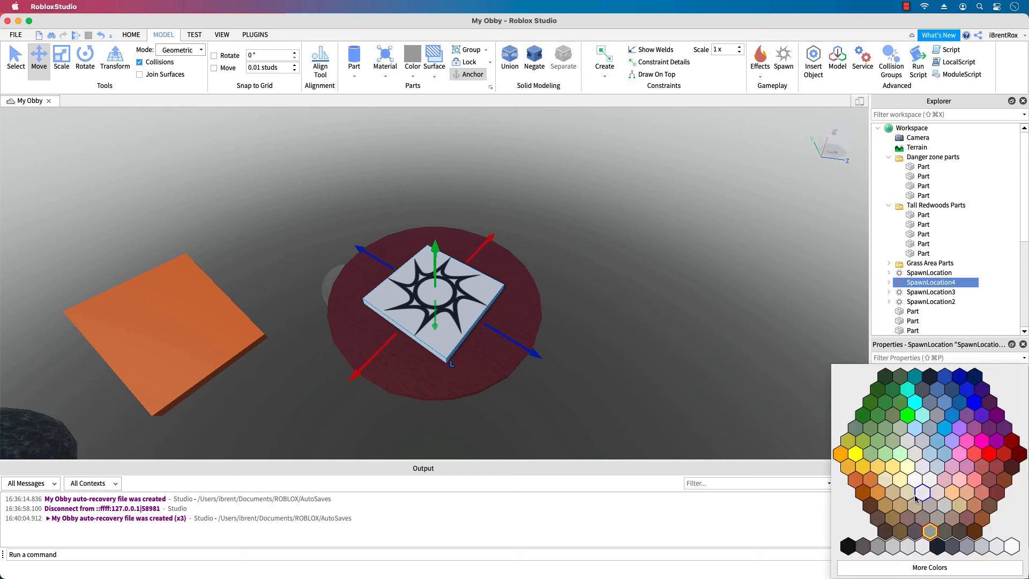
pyautogui.click(890, 534)
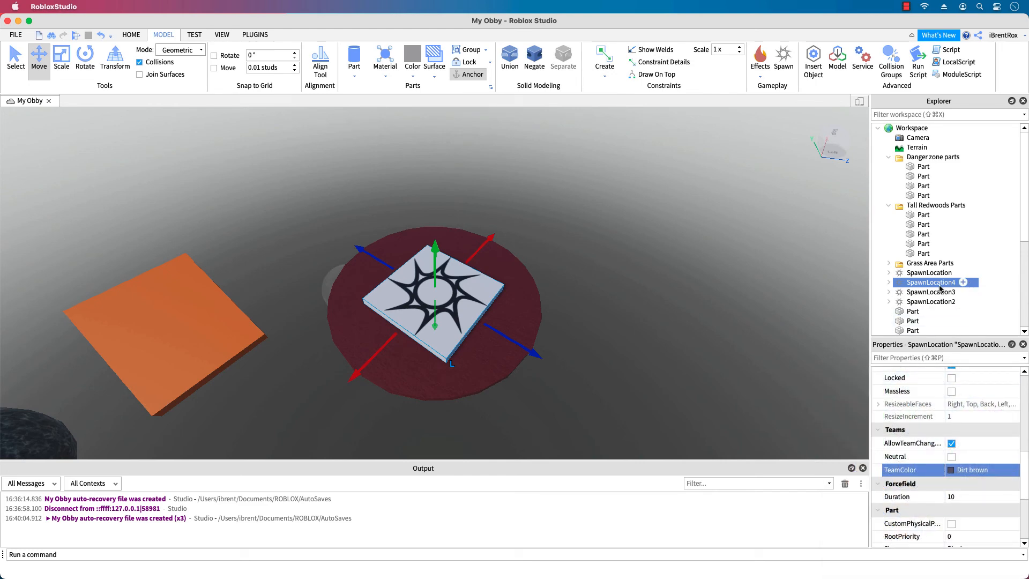
# Add a fourth team under Teams and name it Under Construction
pyautogui.scroll(-6, 939, 288)
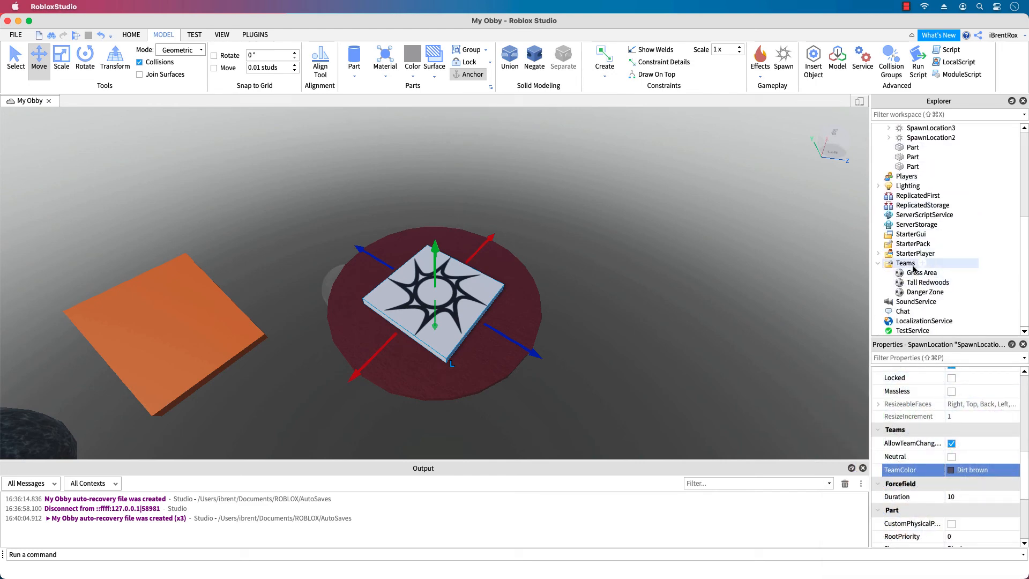
pyautogui.click(922, 264)
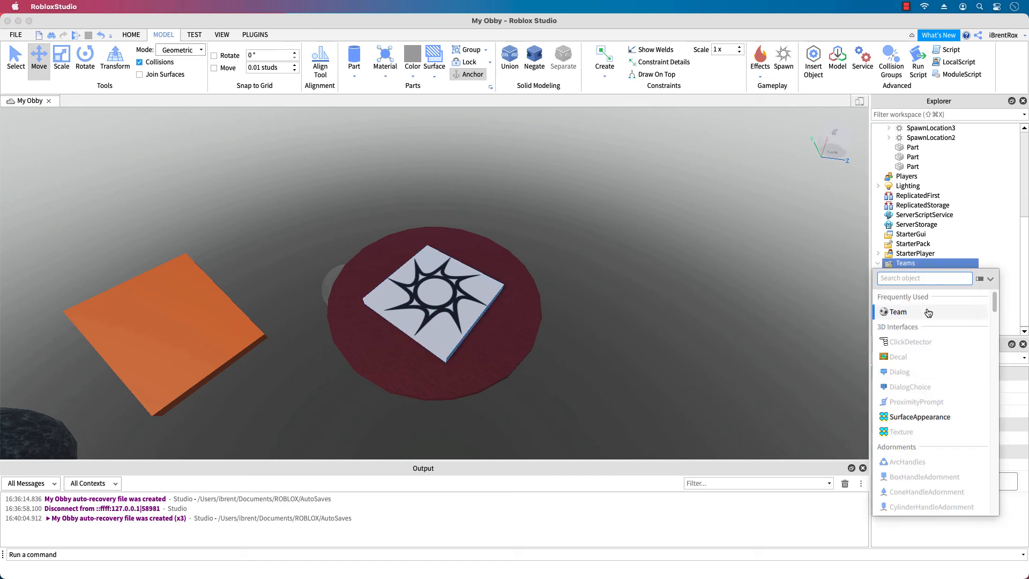
pyautogui.click(903, 316)
pyautogui.click(915, 303)
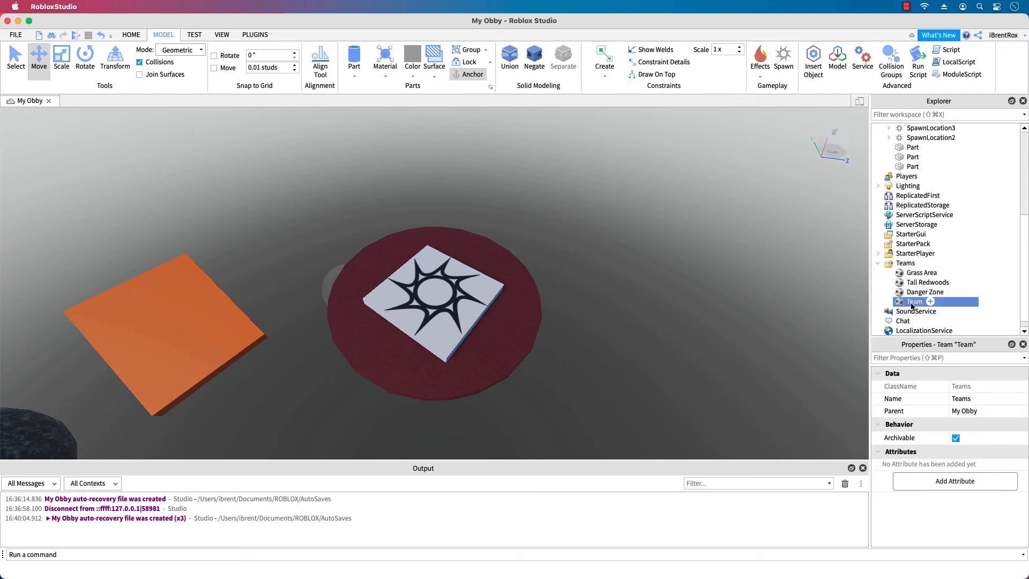
pyautogui.click(914, 305)
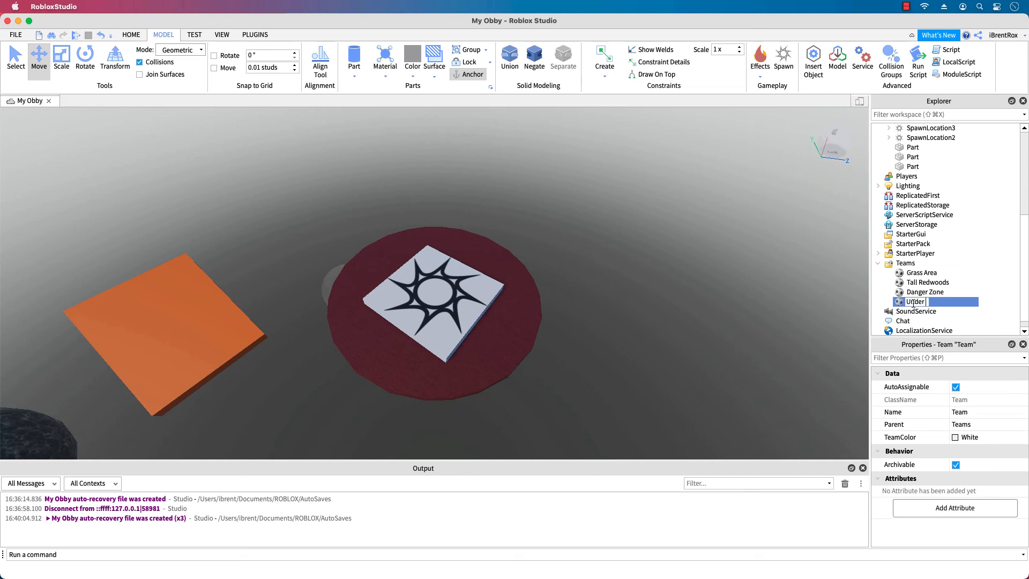
pyautogui.press('Return')
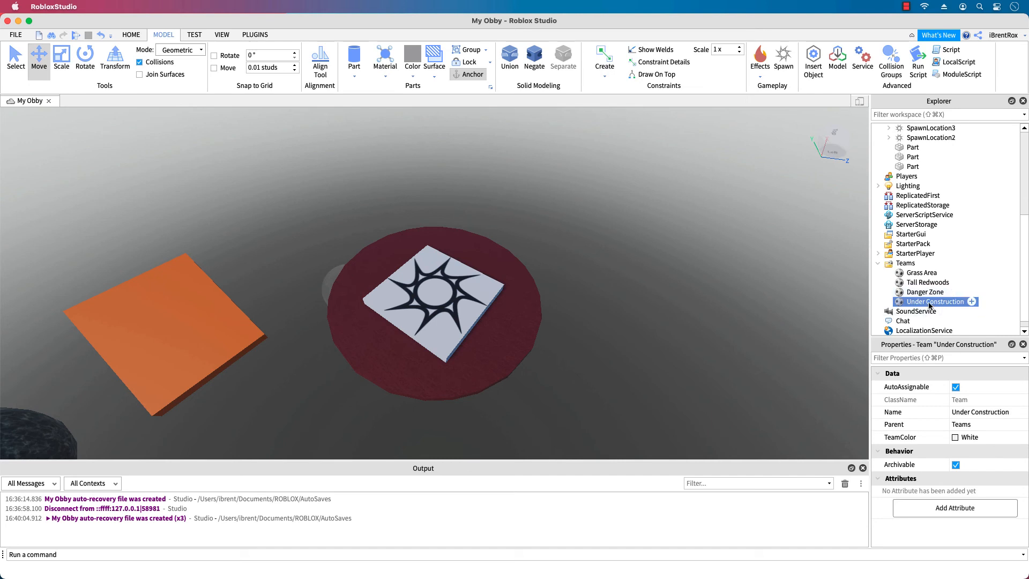
# Set the Under Construction team's TeamColor to Dirt brown, matching SpawnLocation4
pyautogui.click(956, 438)
pyautogui.click(885, 552)
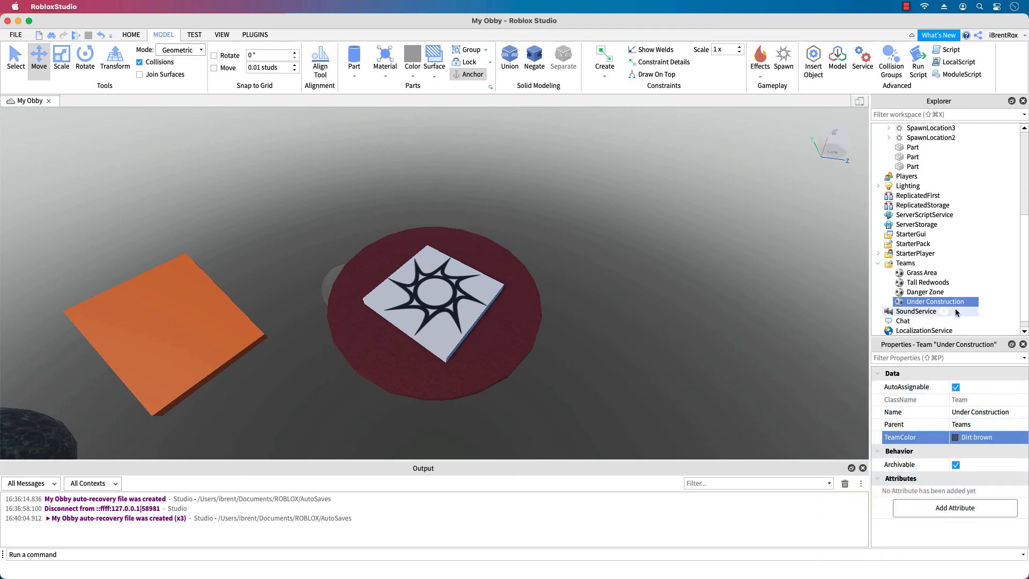
pyautogui.scroll(5, 936, 226)
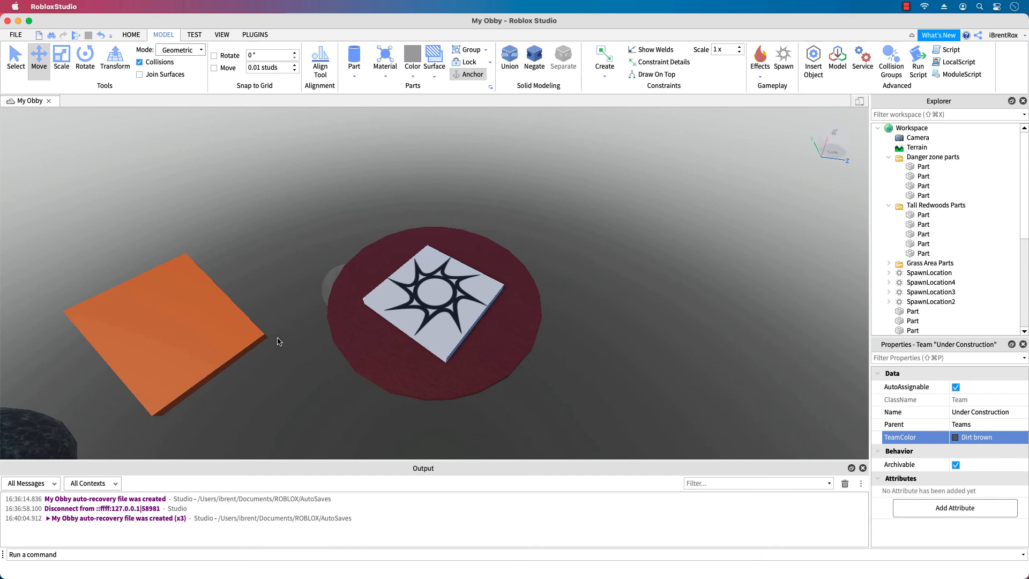
# Start a playtest of the course and jump the avatar from the starting spawn pad onto the green grass block
pyautogui.scroll(-10, 285, 316)
pyautogui.scroll(-10, 426, 359)
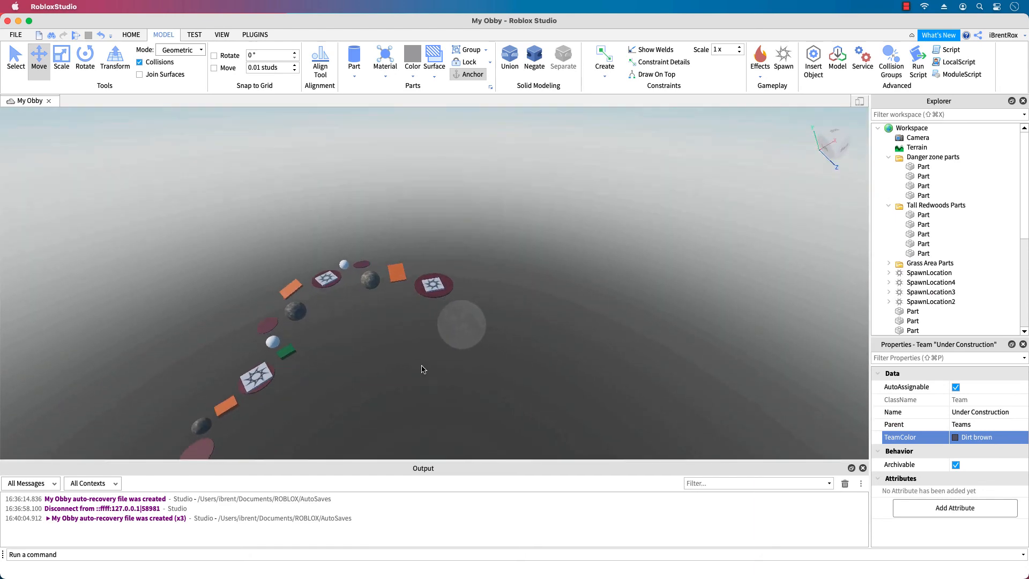
pyautogui.moveTo(422, 366); pyautogui.dragTo(369, 368, button='right')
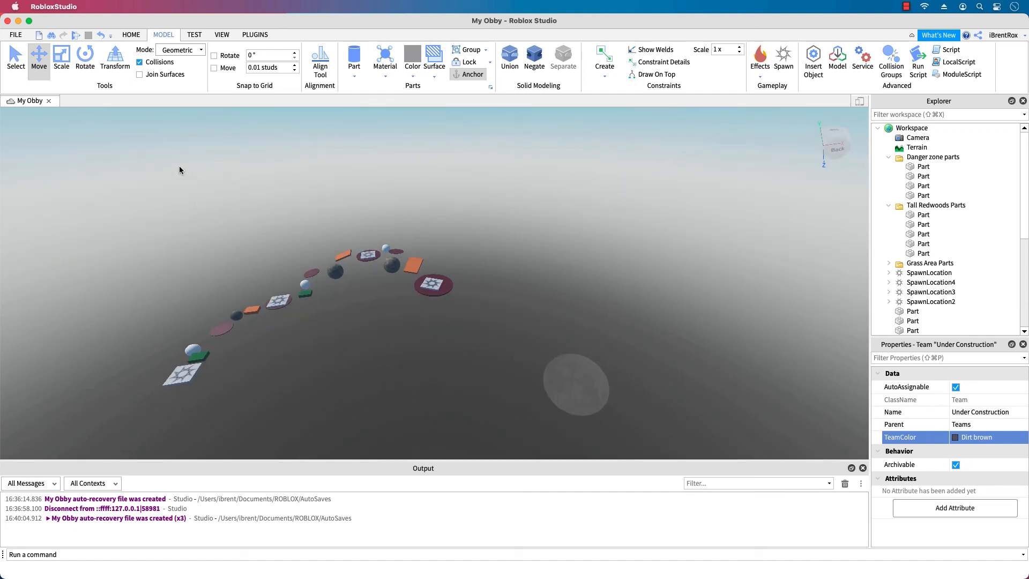
pyautogui.click(75, 34)
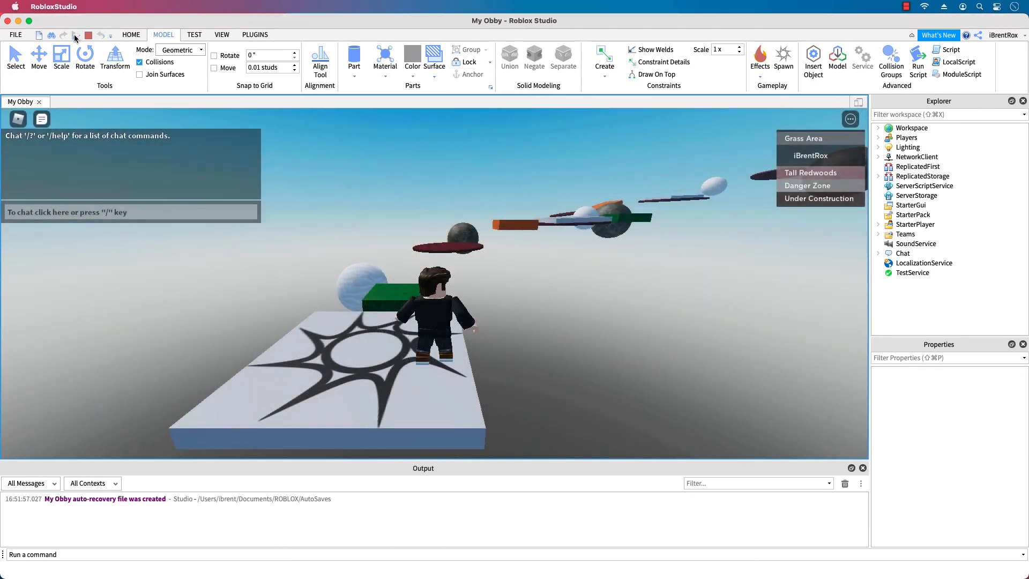
pyautogui.press('w')
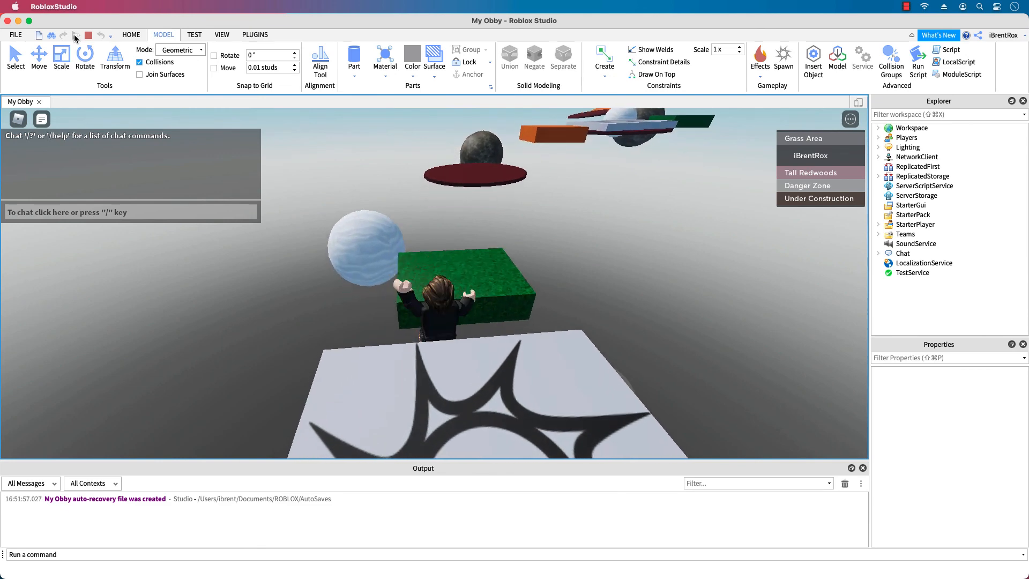
pyautogui.press('space')
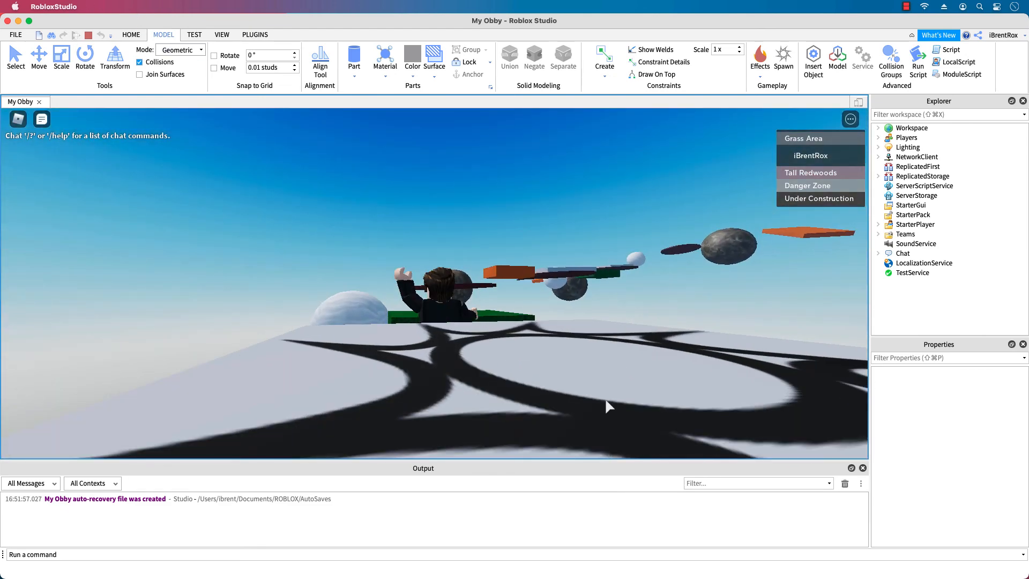
pyautogui.press('w')
pyautogui.press('space')
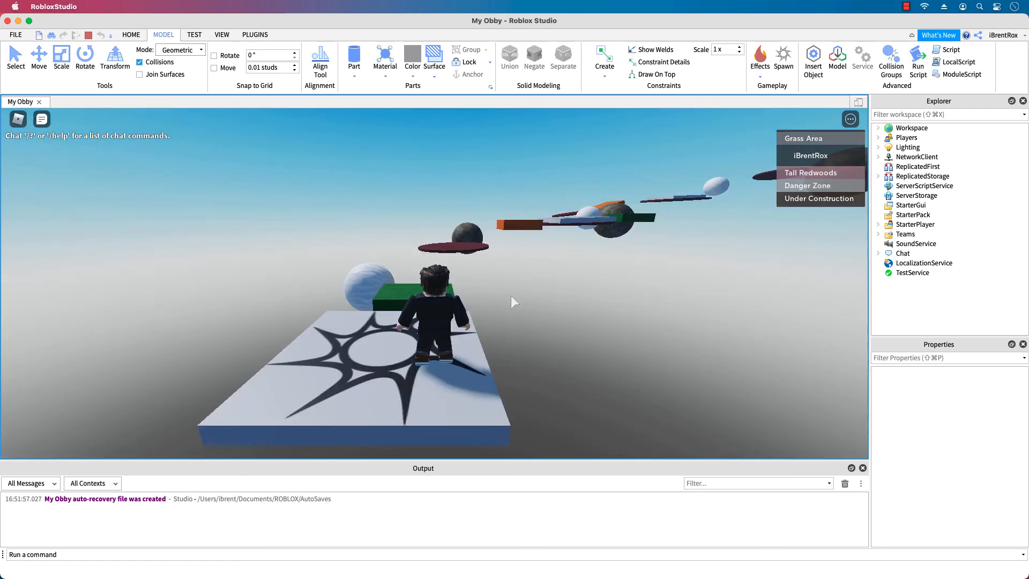
pyautogui.rightClick(510, 295)
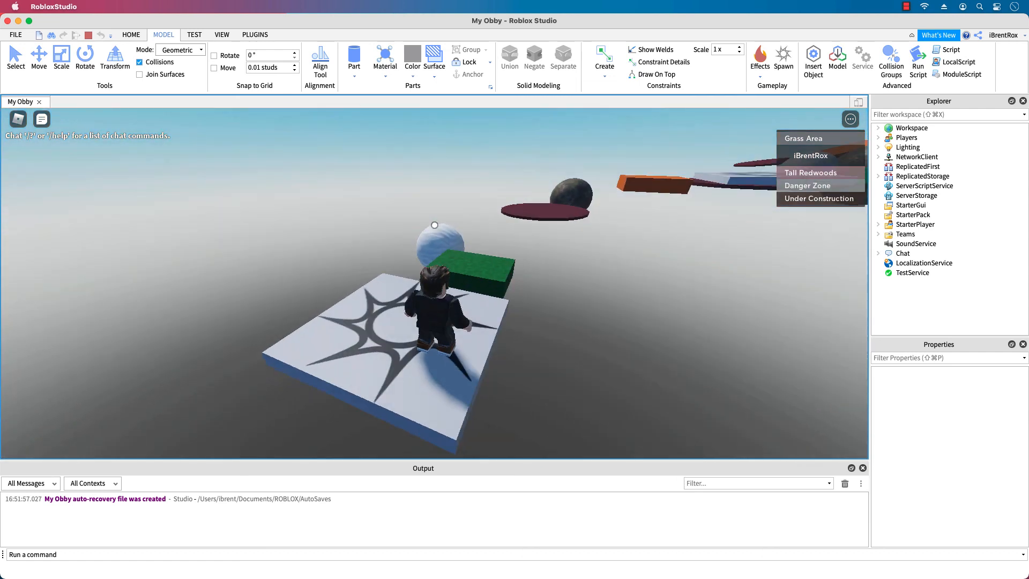
pyautogui.press('w')
pyautogui.press('space')
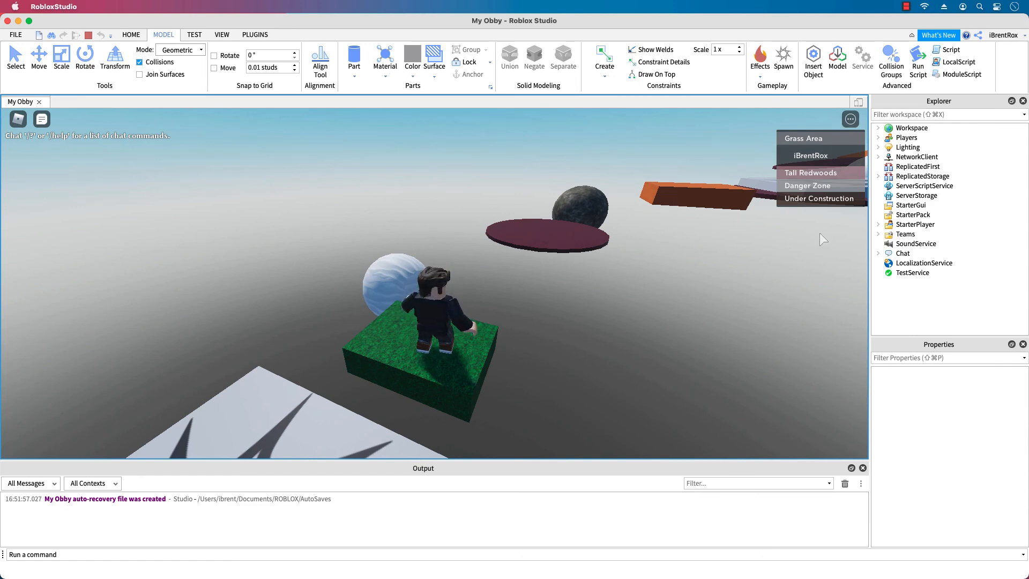
# Jump the avatar across the dark red disc, rock and orange plank onto the Tall Redwoods spawn pad
pyautogui.rightClick(819, 233)
pyautogui.press('w')
pyautogui.press('space')
pyautogui.press('w')
pyautogui.press('space')
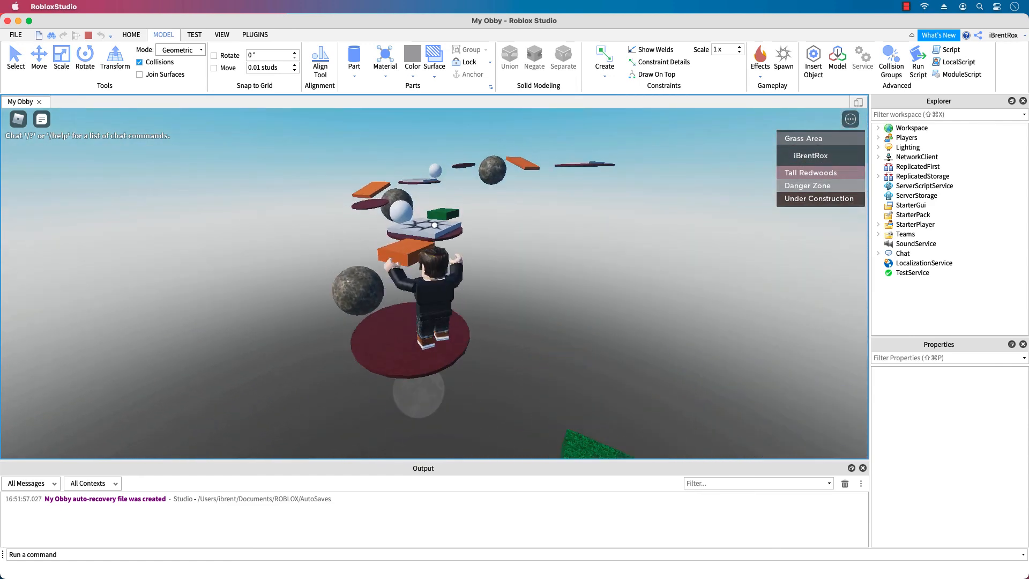
pyautogui.press('w')
pyautogui.press('space')
pyautogui.press('space')
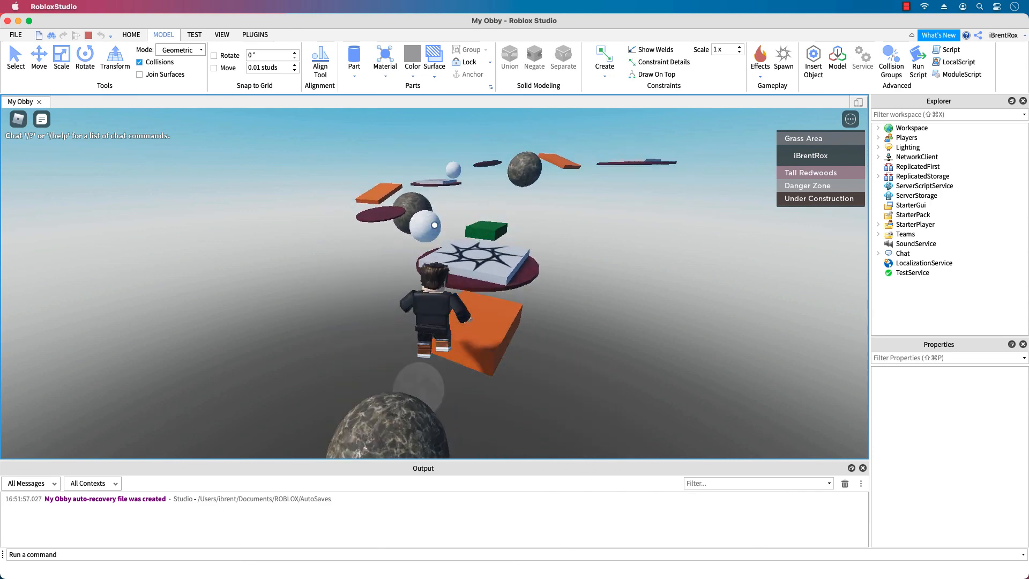
pyautogui.press('w')
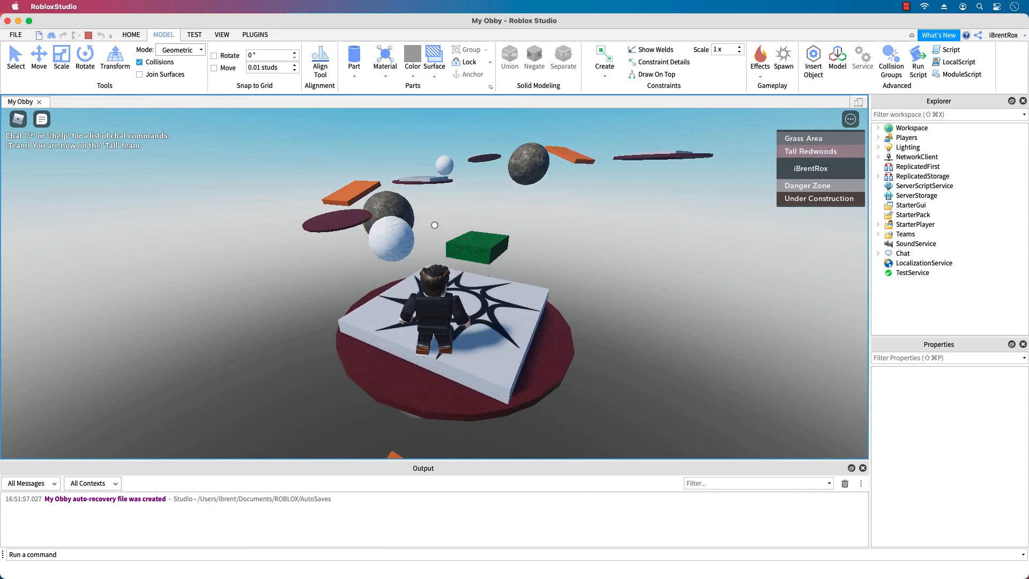
# Try to jump the avatar from the Tall Redwoods spawn pad over the green block toward the white sphere
pyautogui.press('w')
pyautogui.press('space')
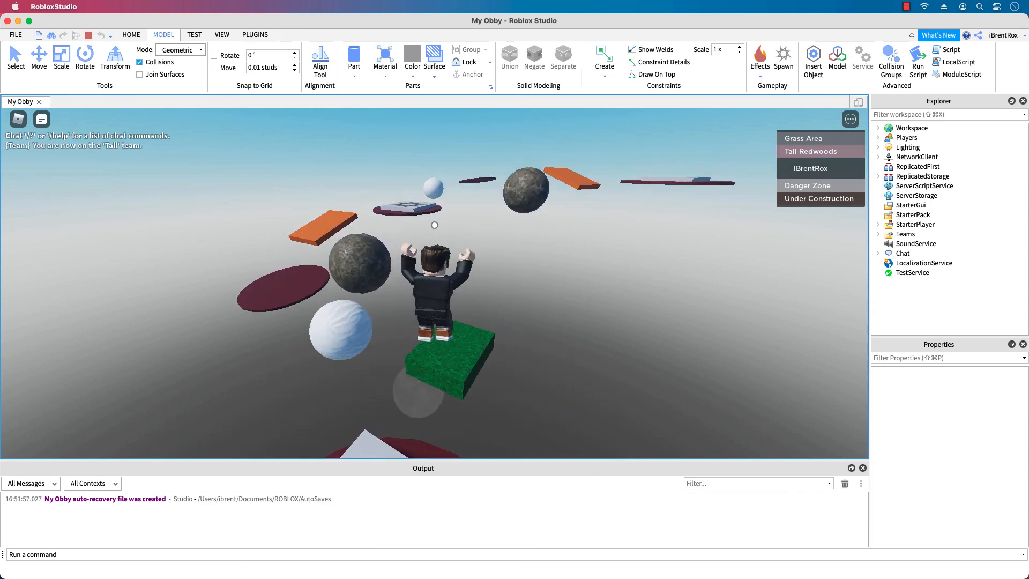
pyautogui.press('s')
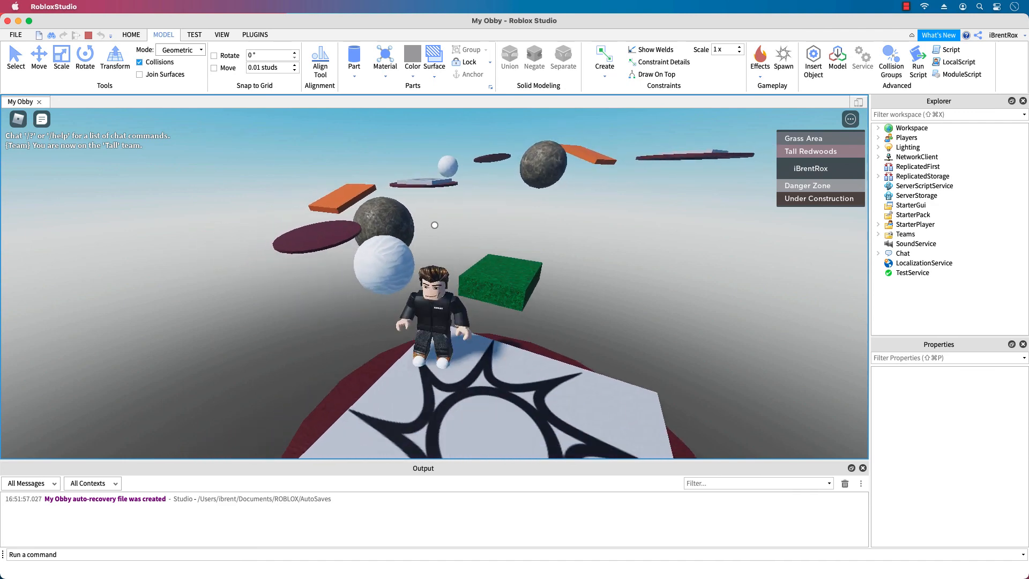
pyautogui.press('w')
pyautogui.press('space')
pyautogui.press('w')
pyautogui.press('space')
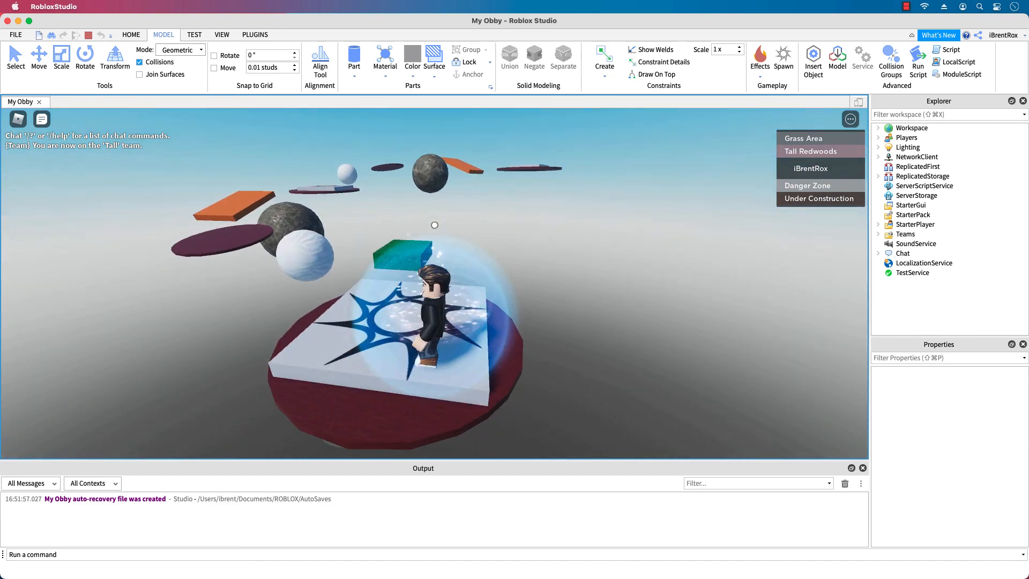
pyautogui.press('w')
pyautogui.press('space')
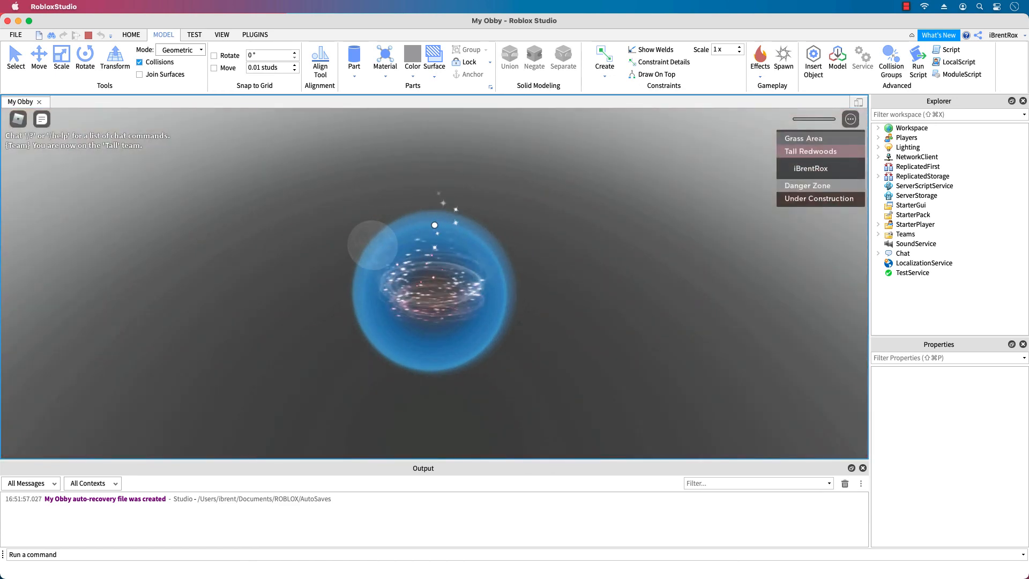
# Take the avatar from the Tall Redwoods pad over the green block, white sphere, rock and orange plank onto the Danger Zone spawn pad
pyautogui.press('w')
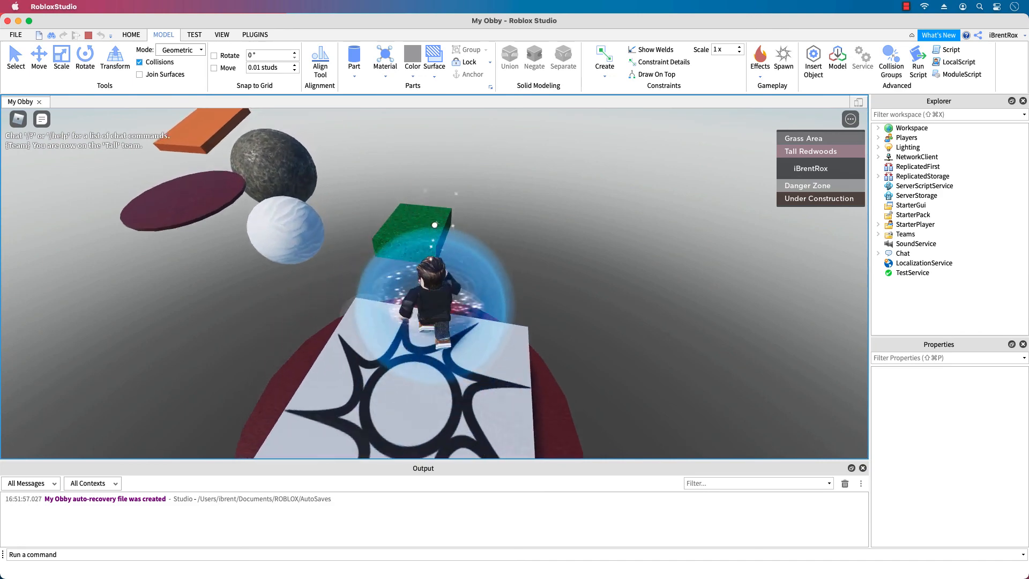
pyautogui.press('space')
pyautogui.press('w')
pyautogui.press('space')
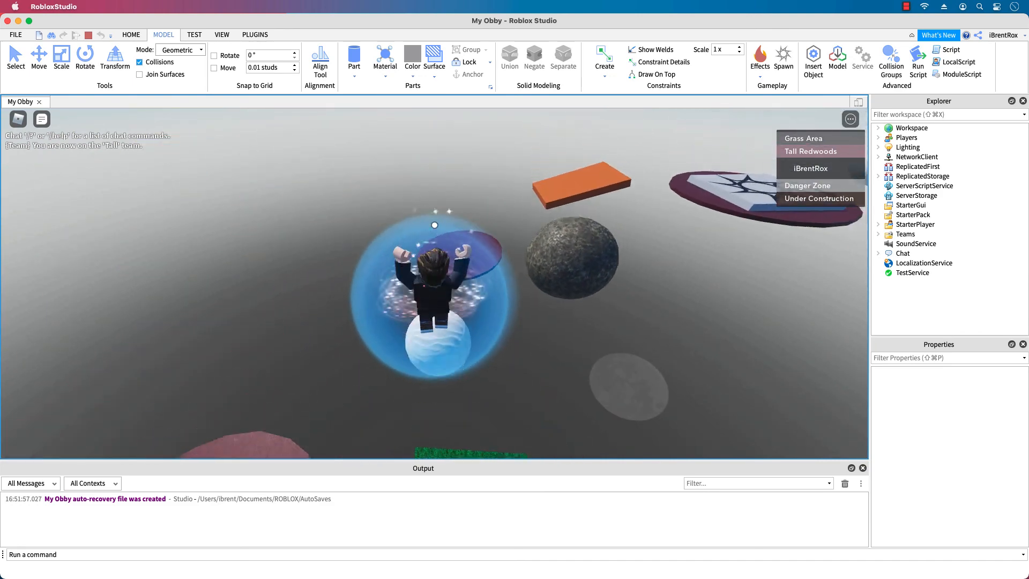
pyautogui.press('w')
pyautogui.press('space')
pyautogui.press('space')
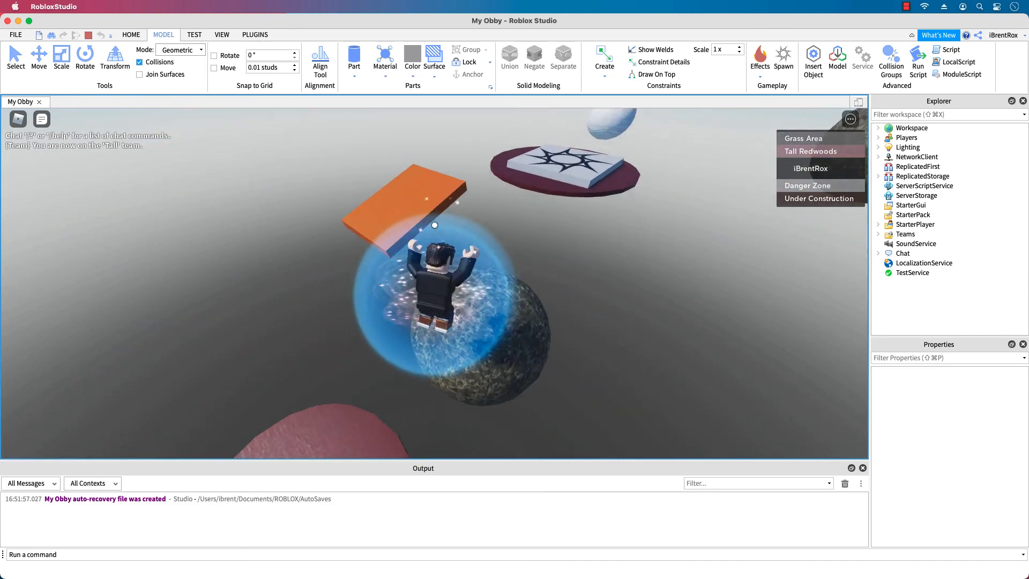
pyautogui.press('w')
pyautogui.press('space')
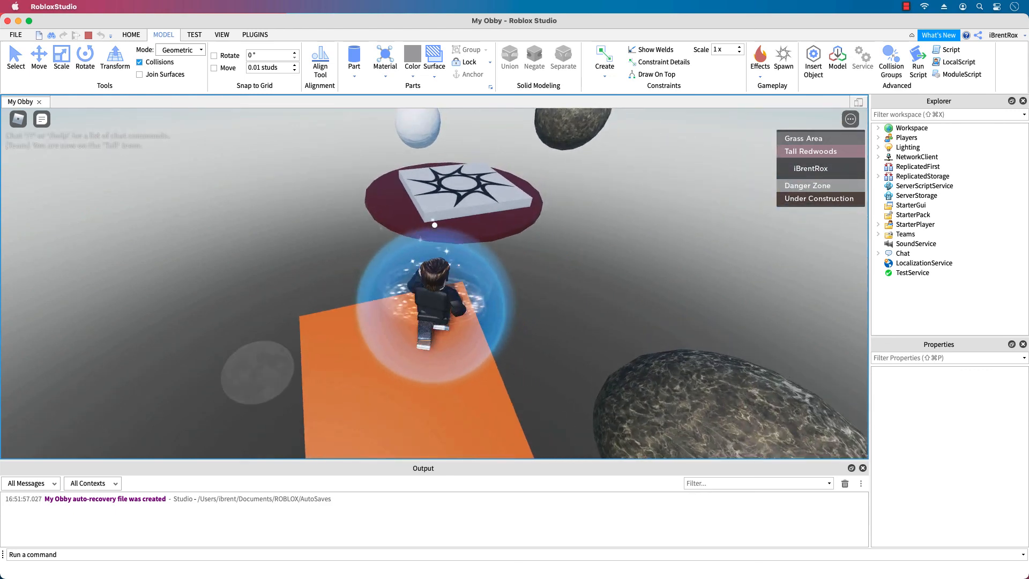
pyautogui.press('w')
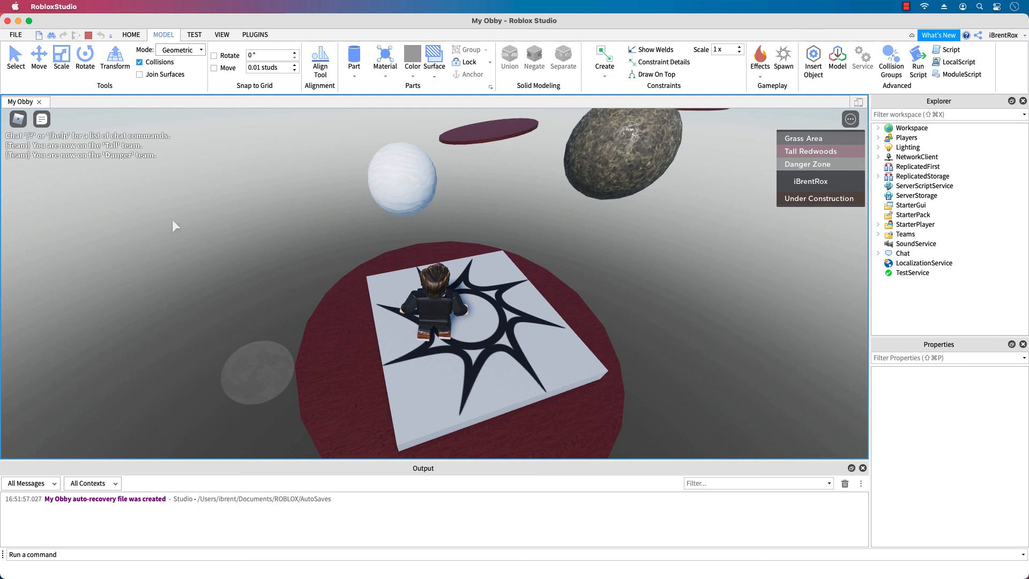
# Review the team messages in the chat and bring up the team leaderboard in the running playtest
pyautogui.moveTo(2, 160)
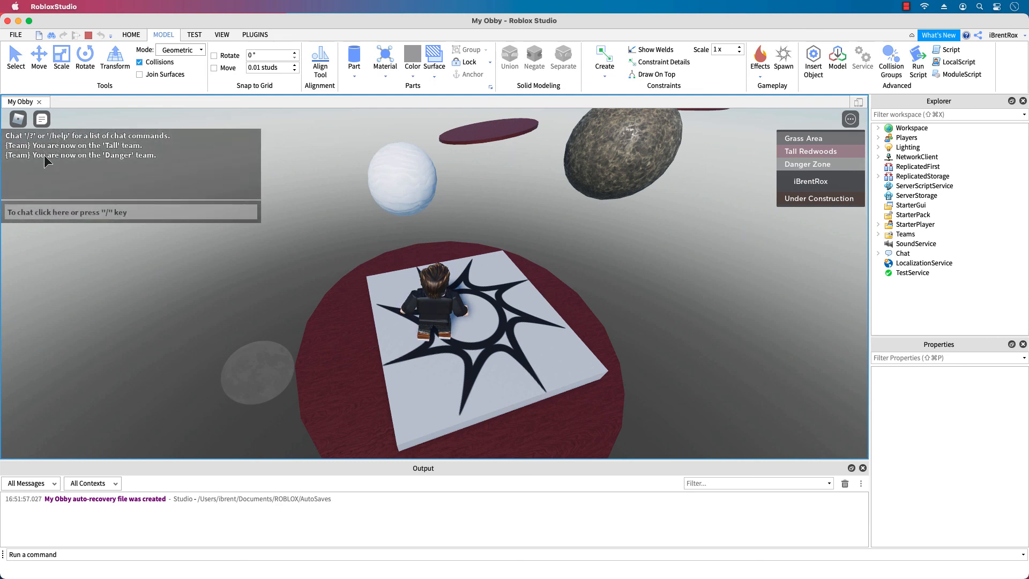
pyautogui.click(852, 120)
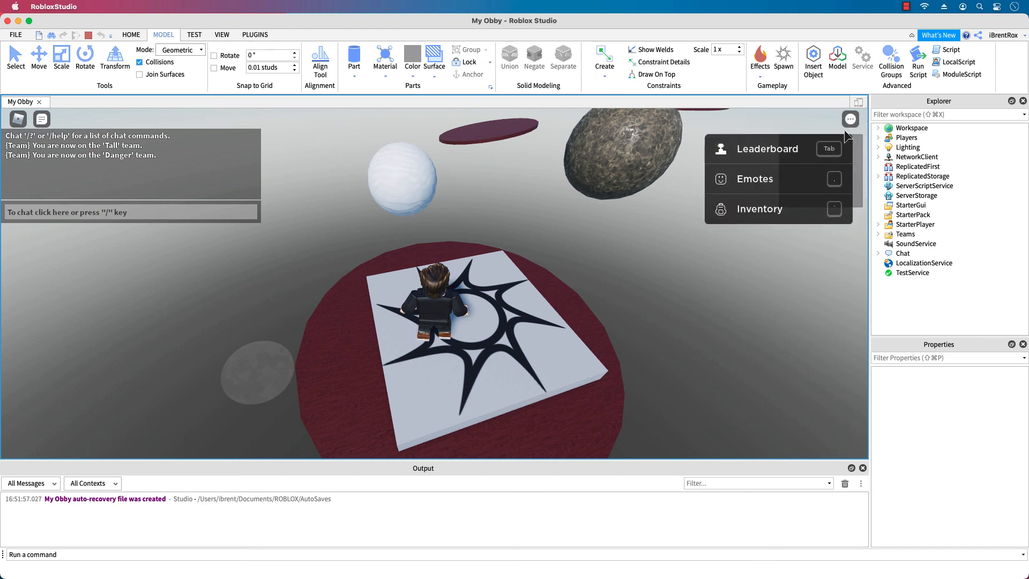
pyautogui.click(826, 156)
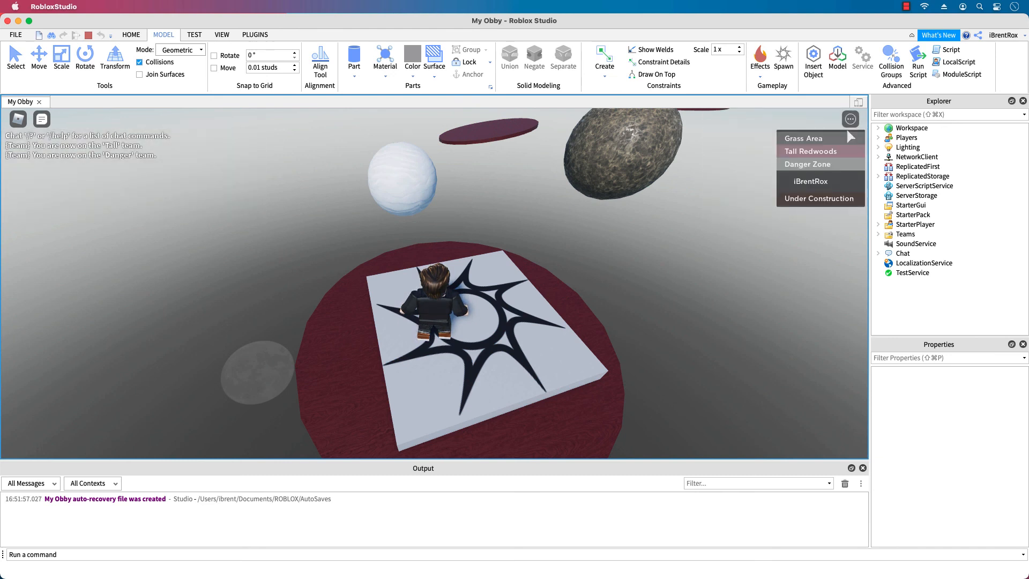
# Try to jump the avatar from the Danger Zone spawn pad over the white sphere, dark red disc and rock toward the orange plank
pyautogui.rightClick(523, 339)
pyautogui.press('w')
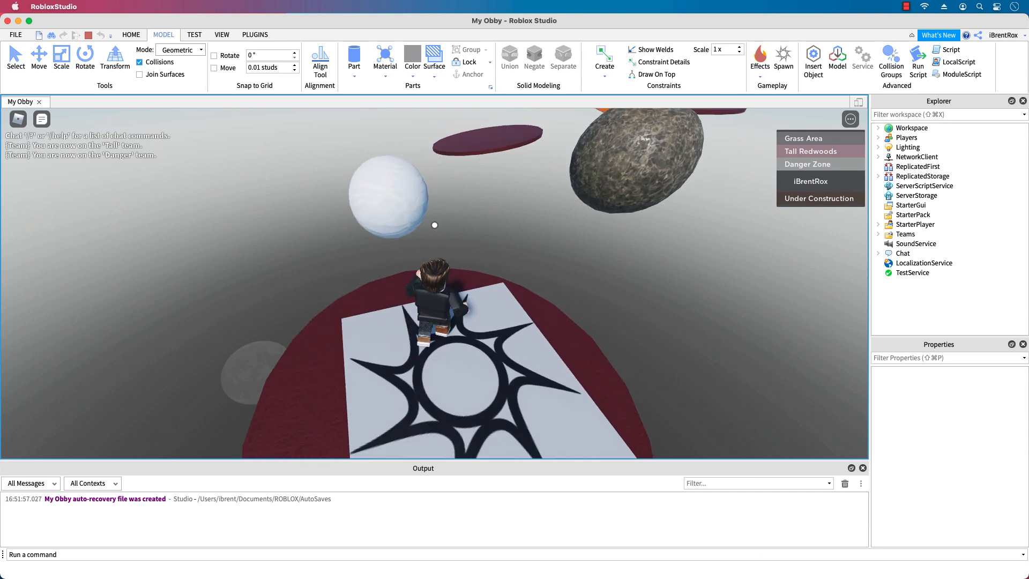
pyautogui.press('space')
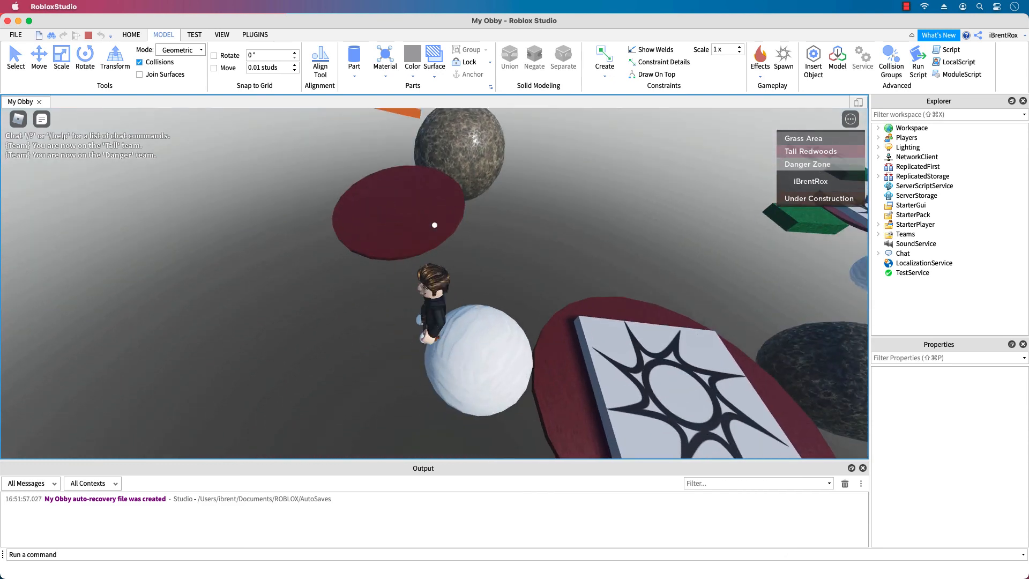
pyautogui.press('w')
pyautogui.press('space')
pyautogui.press('w')
pyautogui.press('space')
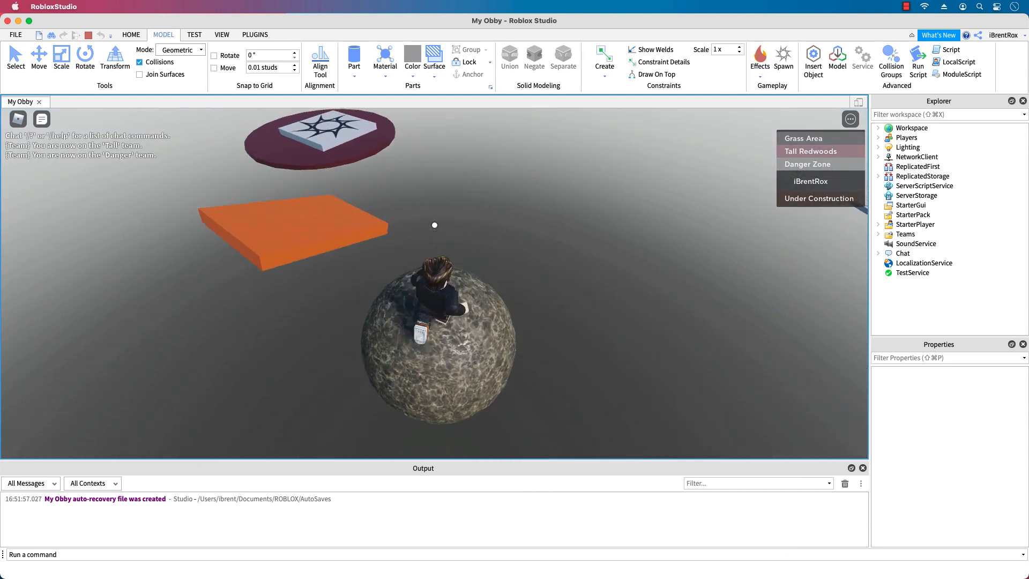
pyautogui.press('w')
pyautogui.press('space')
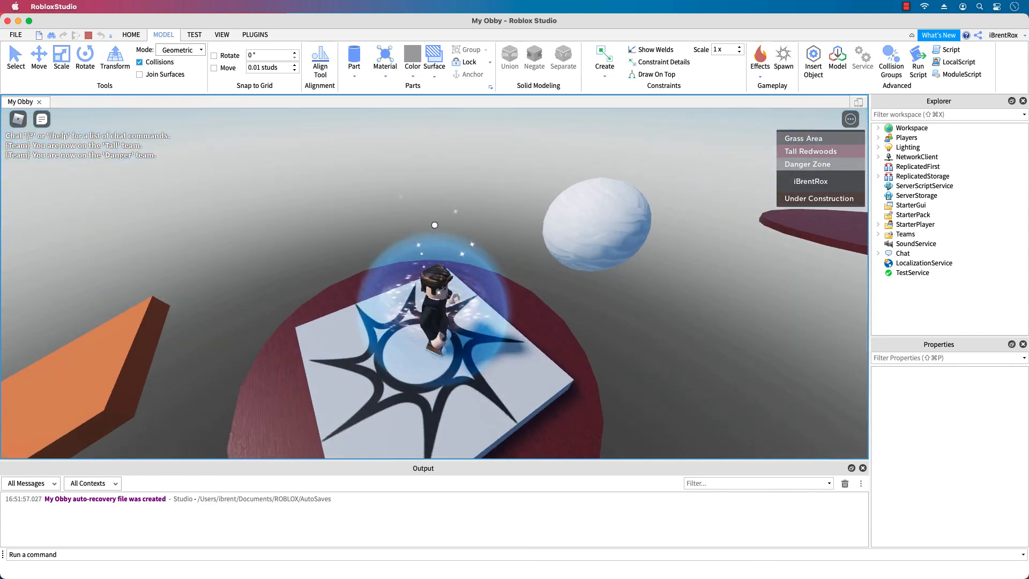
# Take the avatar from the Danger Zone pad over the white sphere, dark red disc, rock and orange plank onto the Under Construction spawn pad
pyautogui.press('w')
pyautogui.press('space')
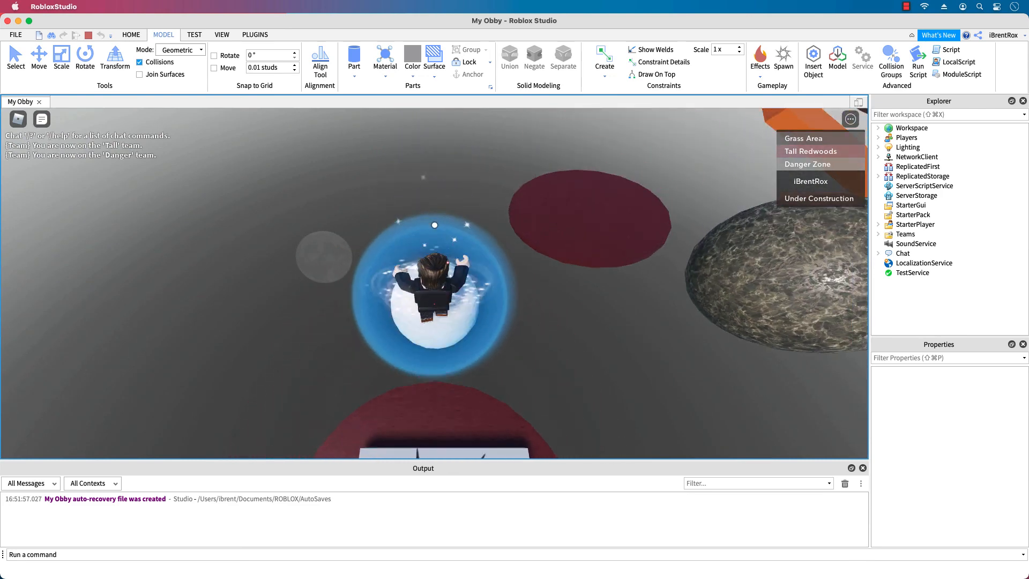
pyautogui.press('space')
pyautogui.press('w')
pyautogui.press('space')
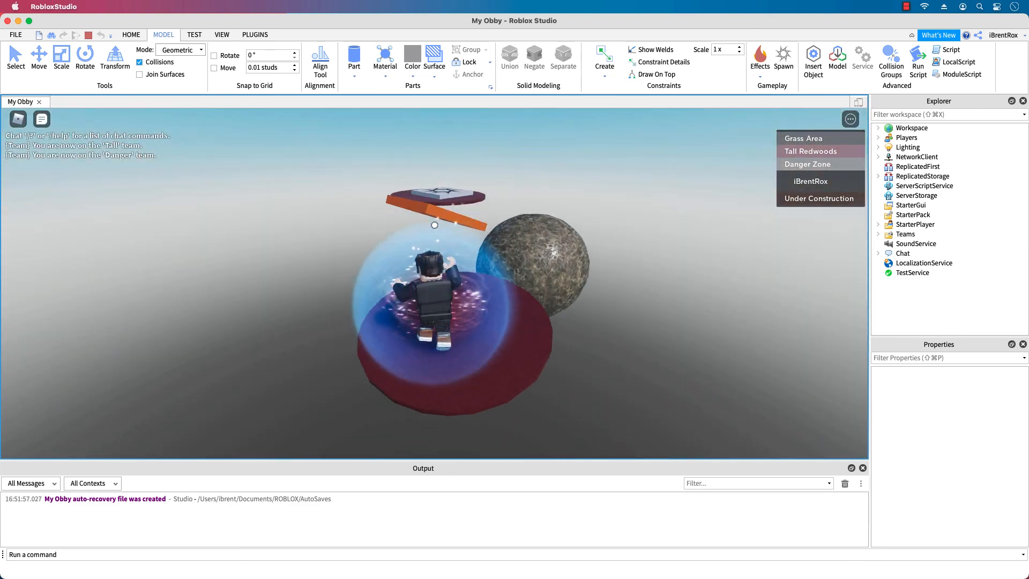
pyautogui.press('w')
pyautogui.press('space')
pyautogui.press('space')
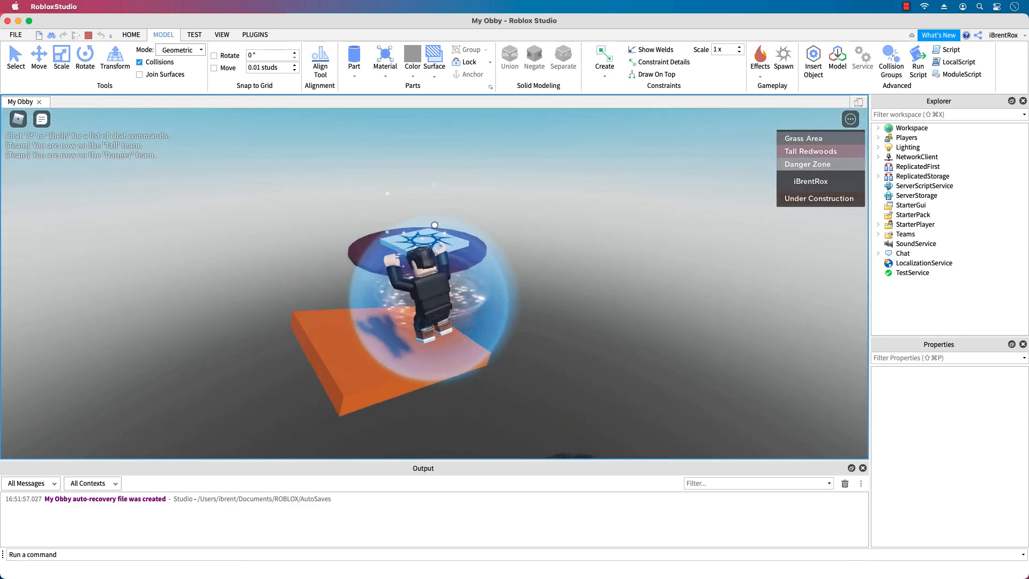
pyautogui.press('w')
pyautogui.press('space')
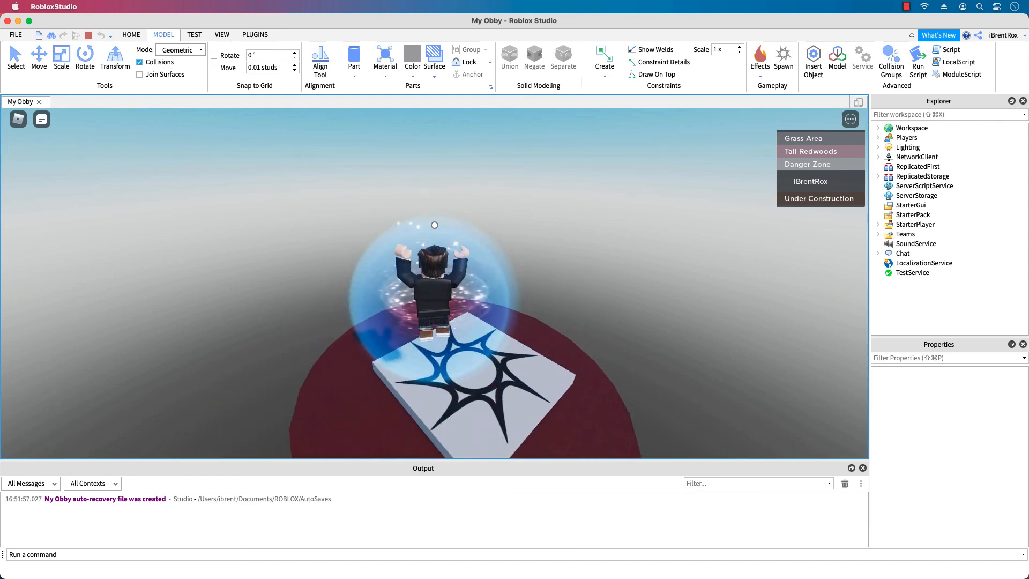
pyautogui.press('w')
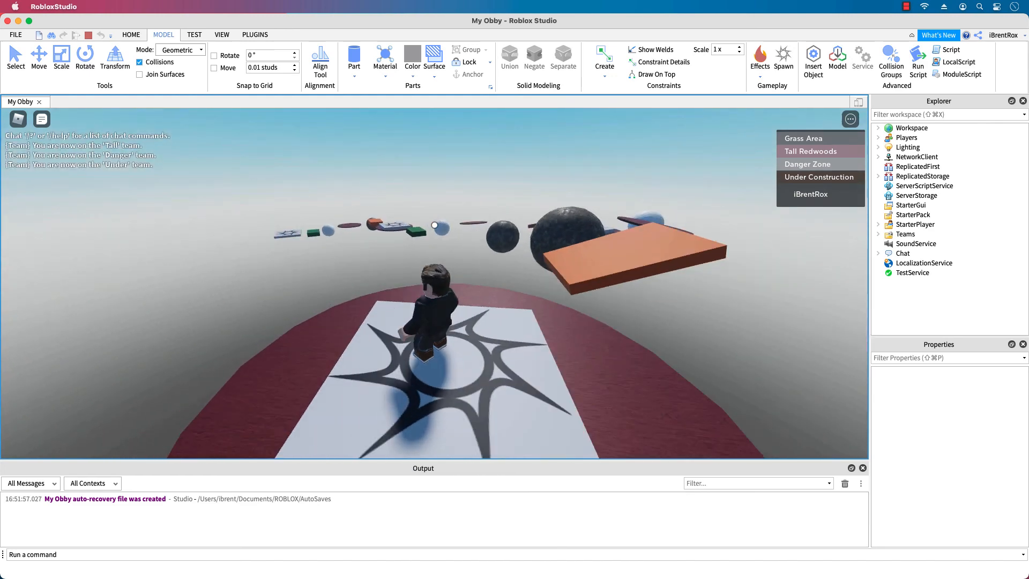
# Look back over the course from the Under Construction spawn pad and stop the playtest
pyautogui.moveTo(435, 225); pyautogui.dragTo(435, 225, button='right')
pyautogui.press('space')
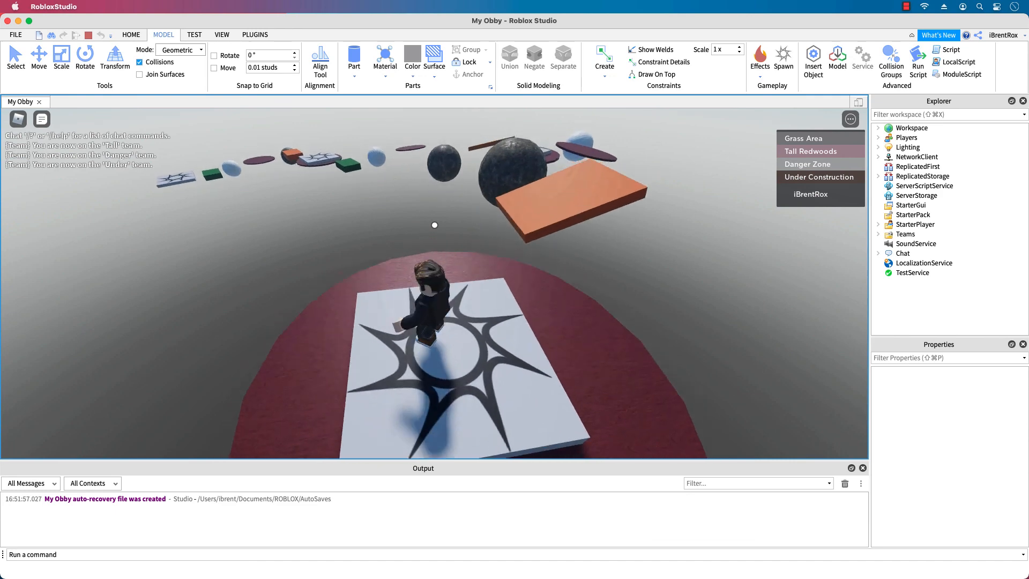
pyautogui.press('space')
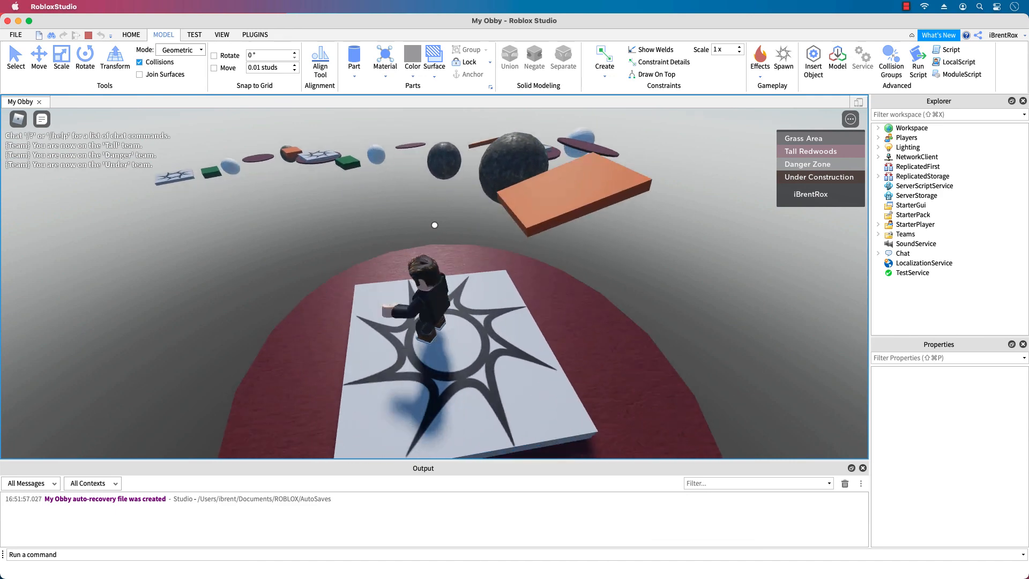
pyautogui.hotkey('shift', 'F5')
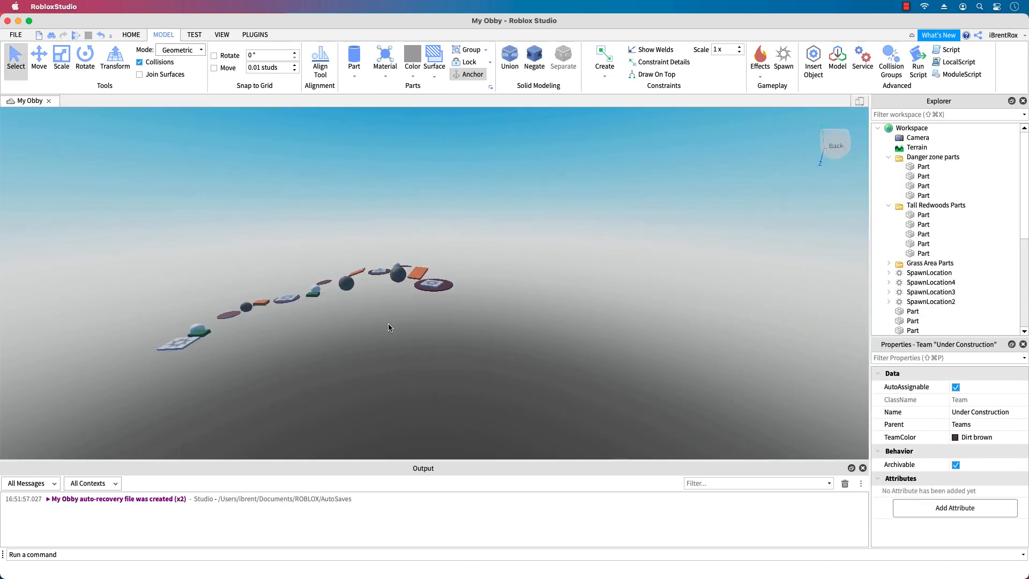